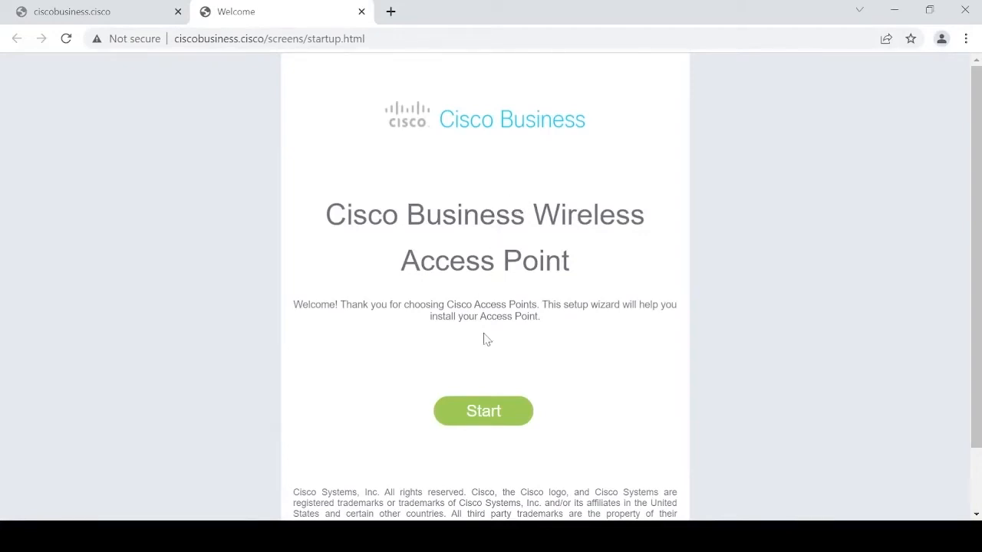
- Start the setup wizard and create the admin account with a username and confirmed password
{"action": "left_click", "coordinate": [485, 414]}
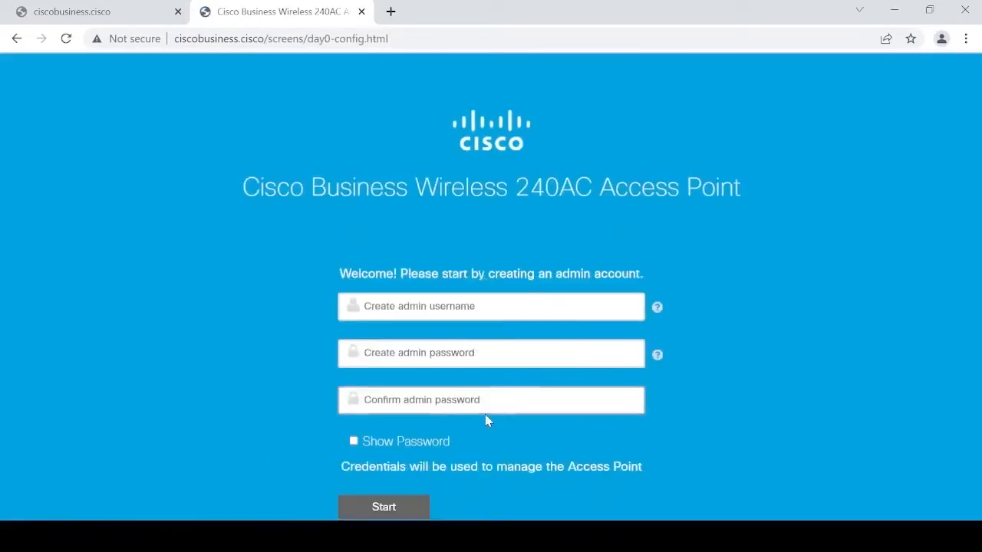
{"action": "left_click", "coordinate": [426, 316]}
{"action": "type", "text": "DHSKyler"}
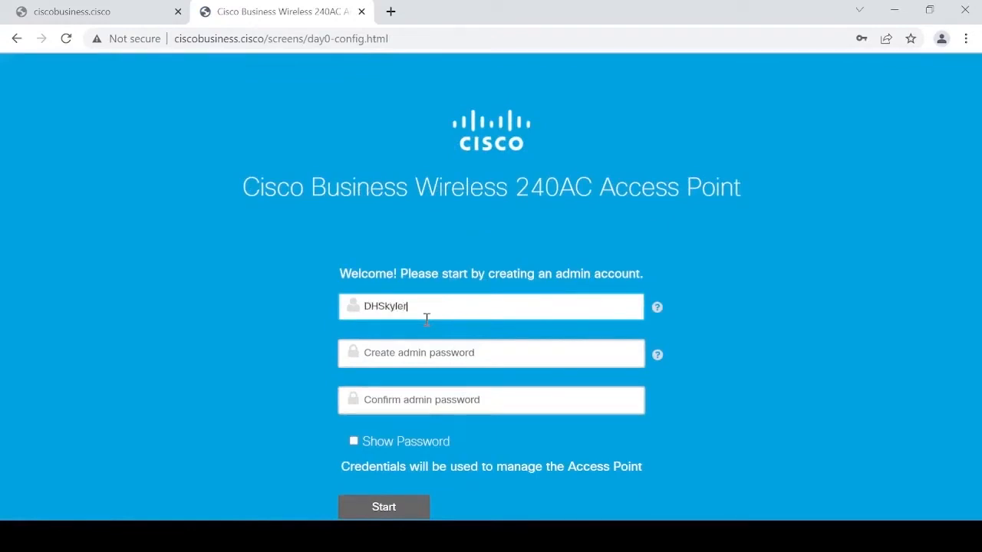
{"action": "key", "text": "Tab"}
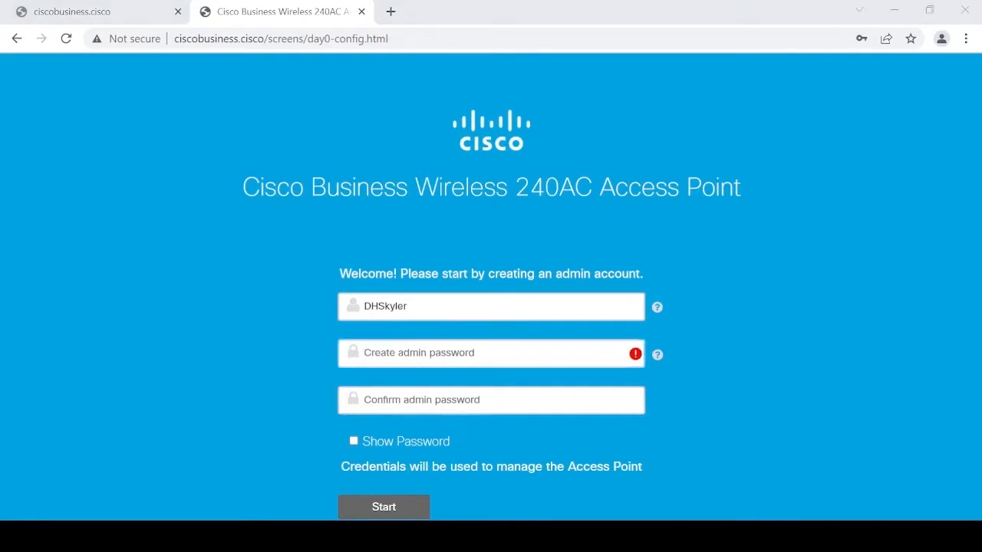
{"action": "left_click", "coordinate": [361, 358]}
{"action": "key", "text": "ctrl+v"}
{"action": "left_click", "coordinate": [392, 406]}
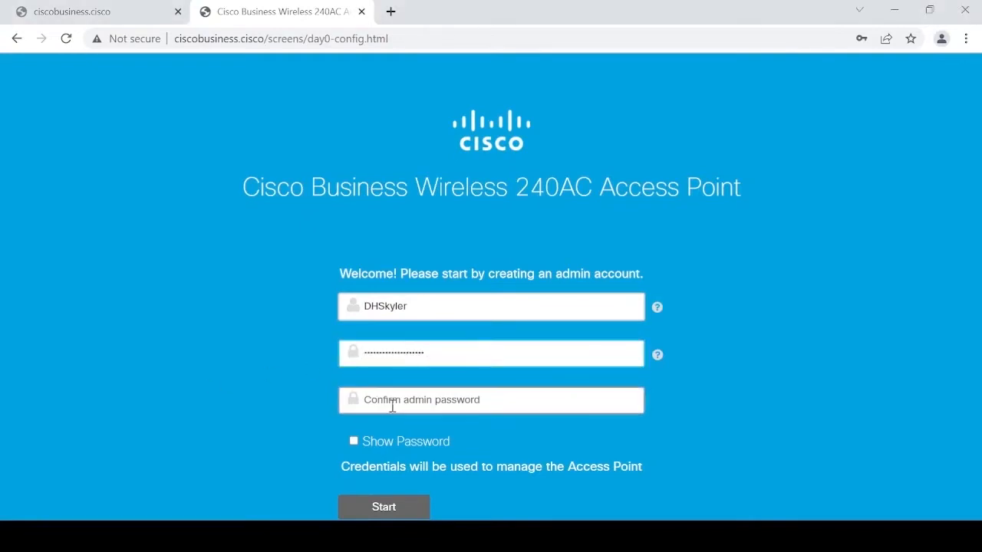
{"action": "key", "text": "ctrl+v"}
{"action": "left_click", "coordinate": [389, 513]}
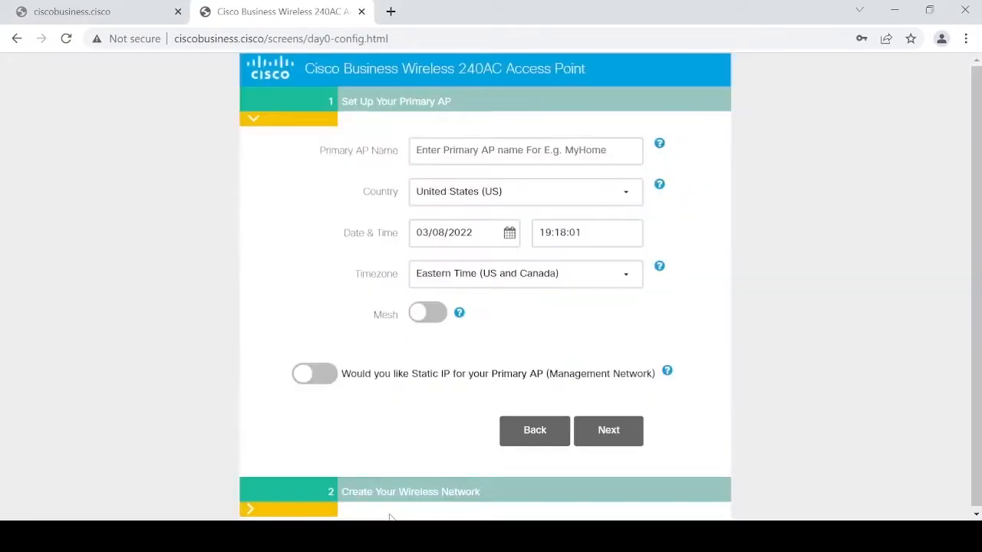
- Name the primary AP LabNetwork1 and turn mesh on
{"action": "left_click", "coordinate": [587, 153]}
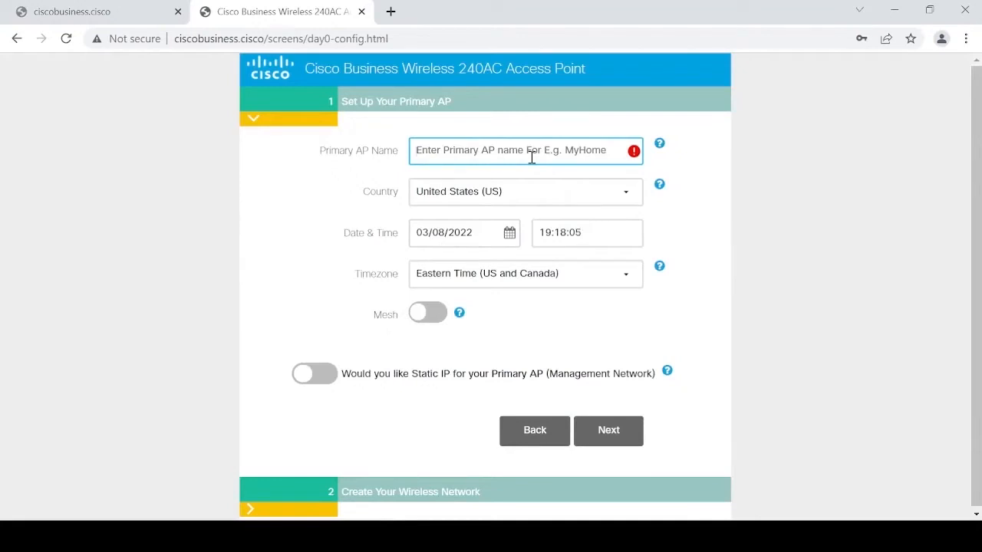
{"action": "type", "text": "L"}
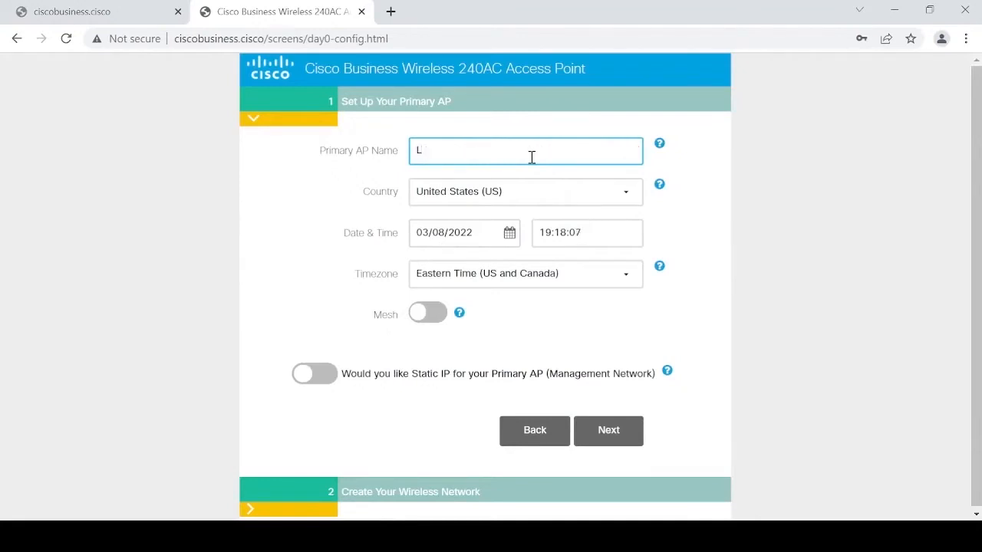
{"action": "type", "text": "abNetwork1"}
{"action": "left_click", "coordinate": [428, 314]}
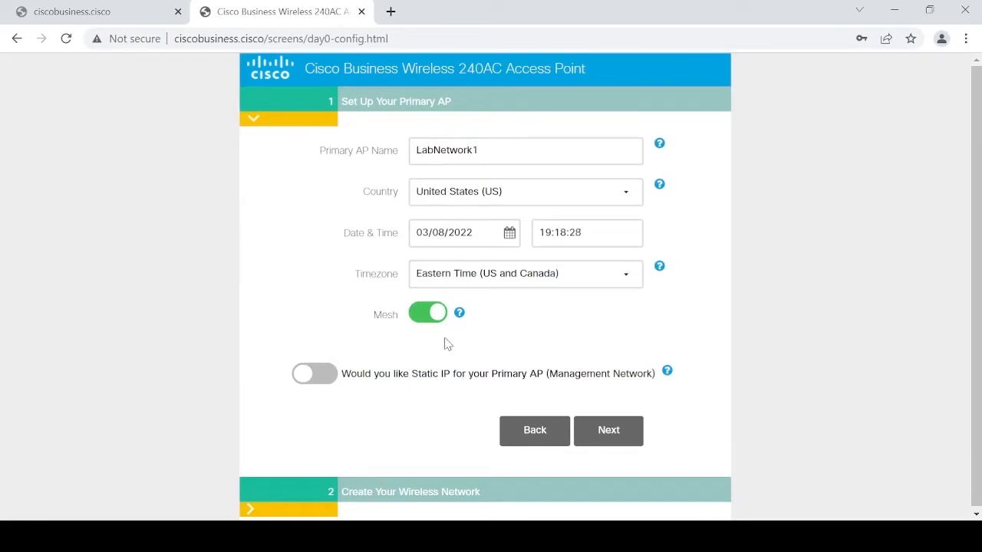
- Give the primary AP static IP 10.0.0.25, mask 255.255.255.0, gateway 10.0.0.1
{"action": "left_click", "coordinate": [315, 376]}
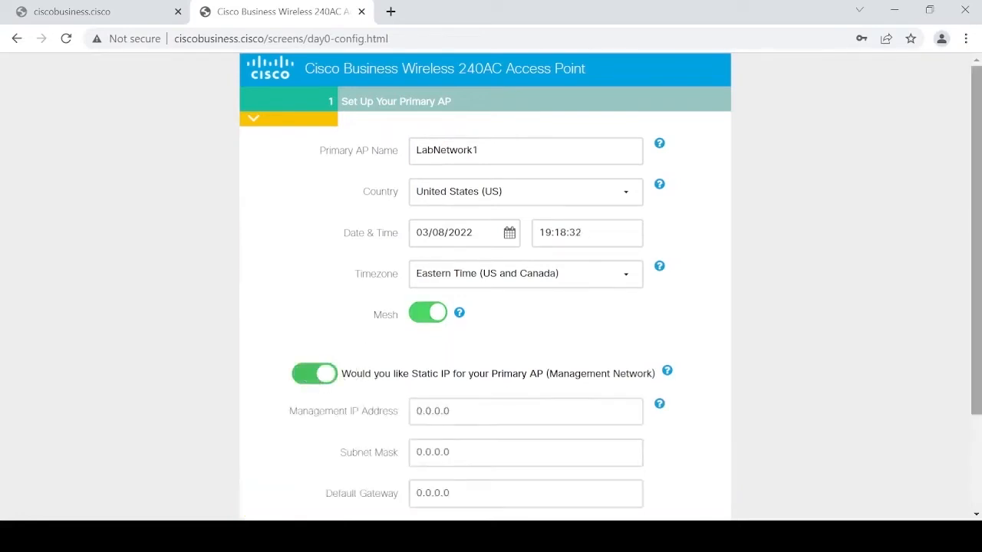
{"action": "left_click_drag", "start_coordinate": [974, 190], "coordinate": [972, 308]}
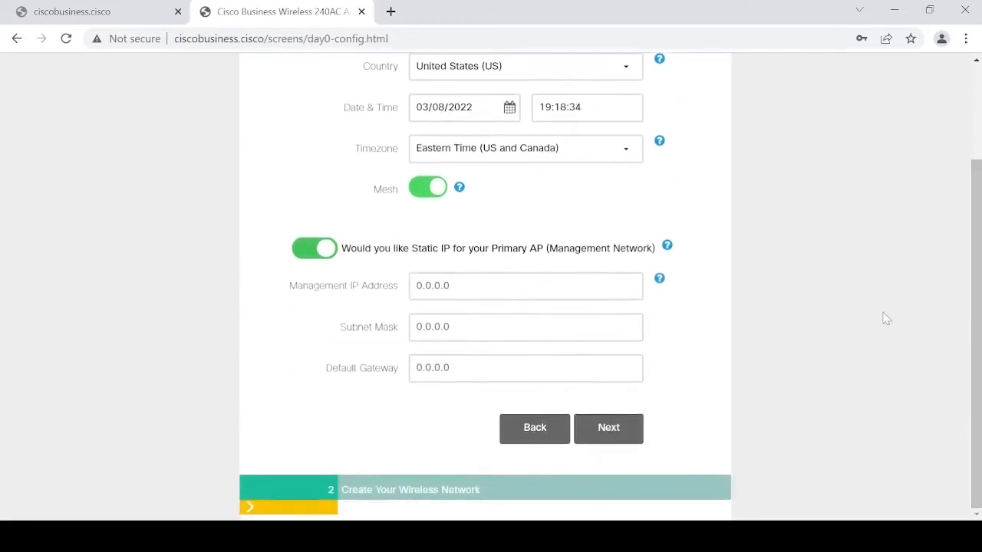
{"action": "left_click", "coordinate": [458, 287]}
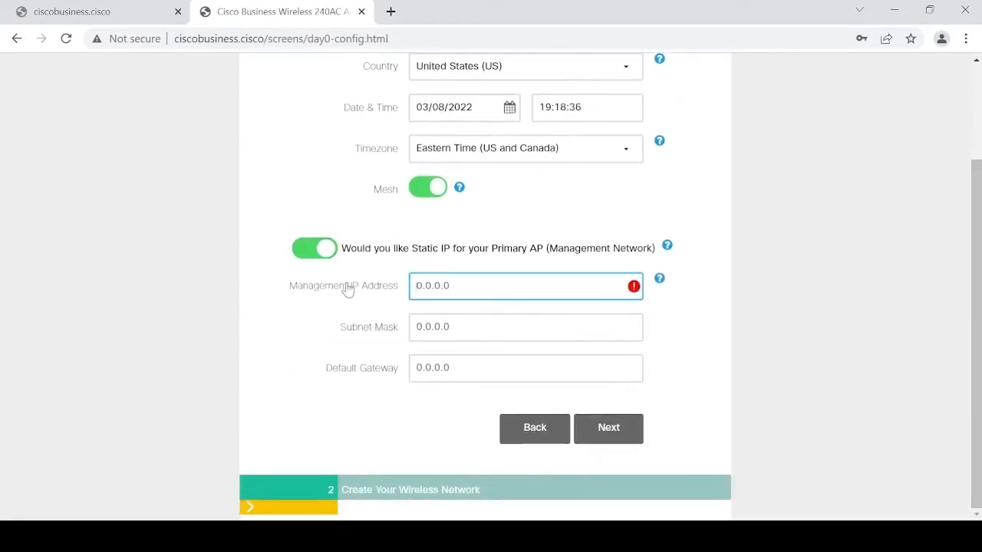
{"action": "type", "text": "10.0.0.25"}
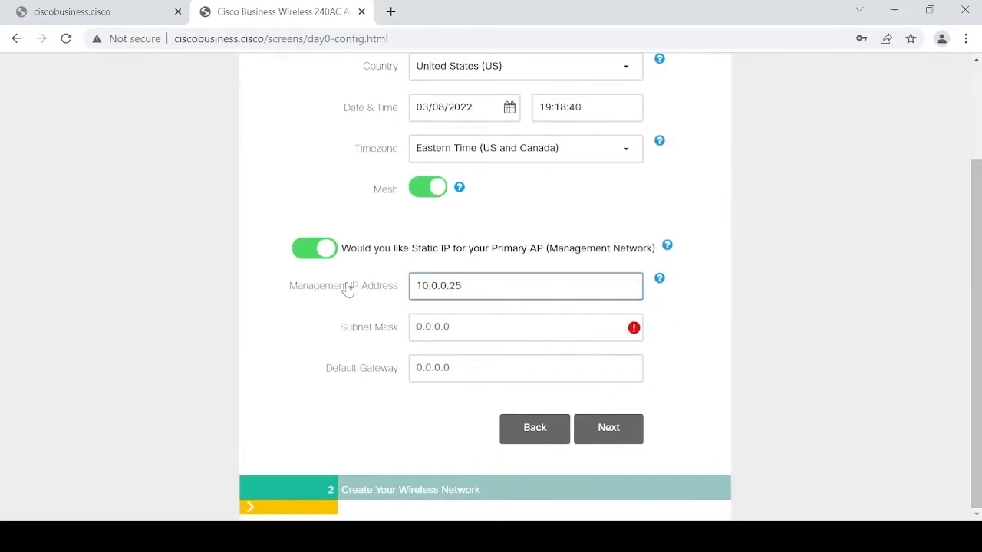
{"action": "key", "text": "Tab"}
{"action": "key", "text": "Tab"}
{"action": "key", "text": "shift+Tab"}
{"action": "type", "text": "255.255.255"}
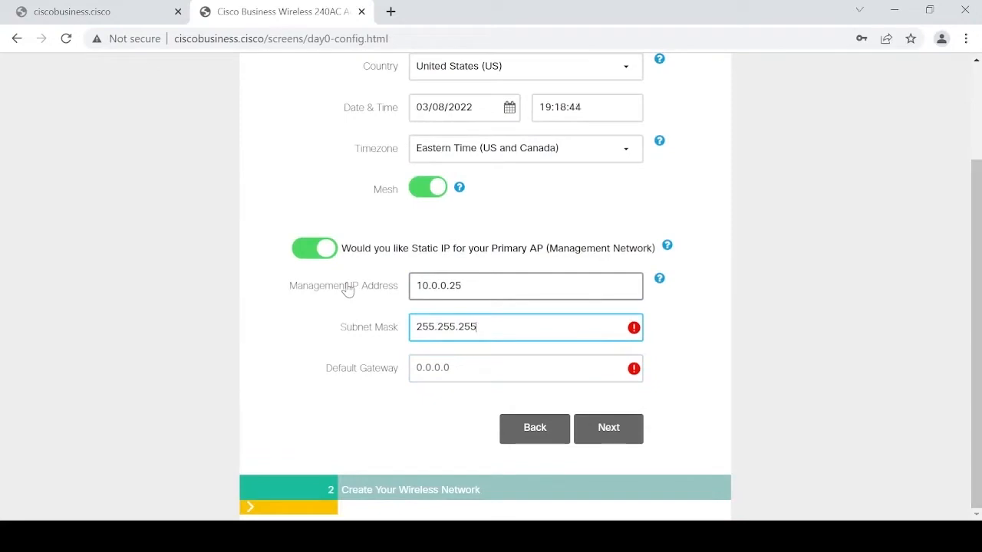
{"action": "type", "text": ".0"}
{"action": "key", "text": "Tab"}
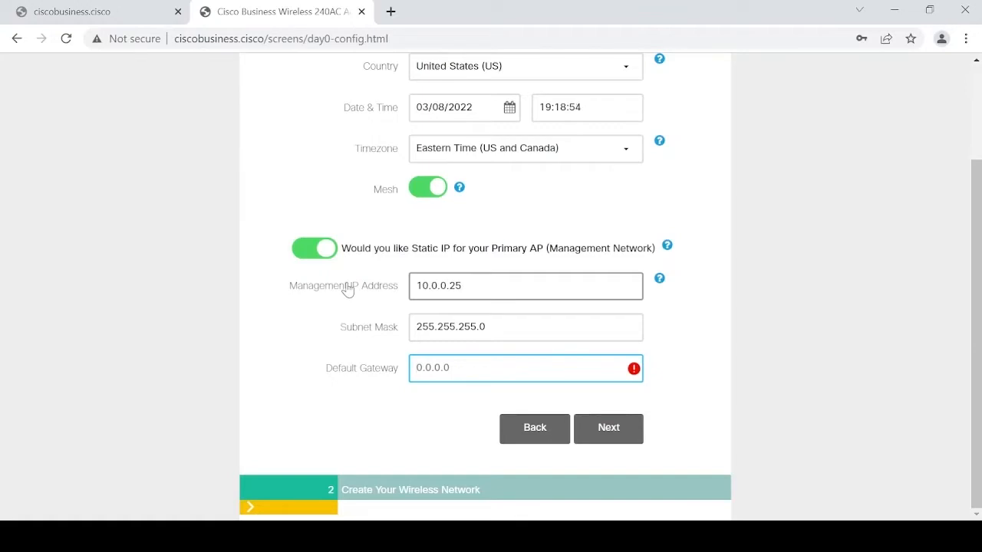
{"action": "type", "text": "10.0.0.1"}
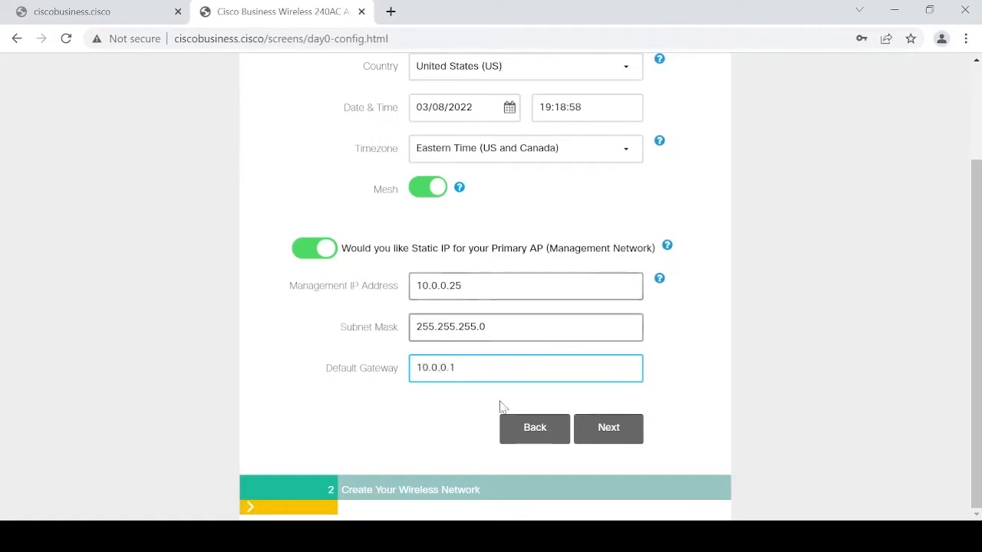
{"action": "left_click", "coordinate": [634, 423]}
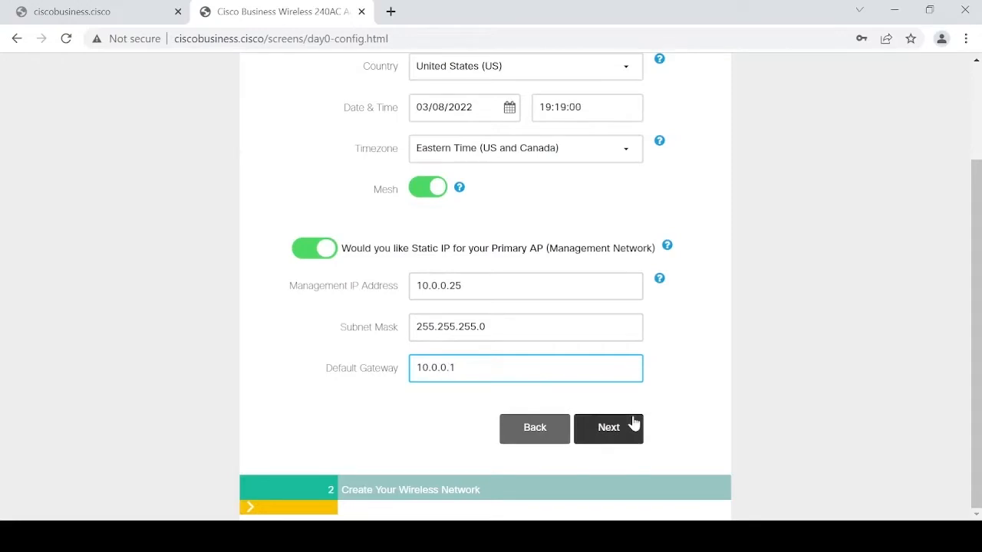
{"action": "left_click", "coordinate": [494, 208]}
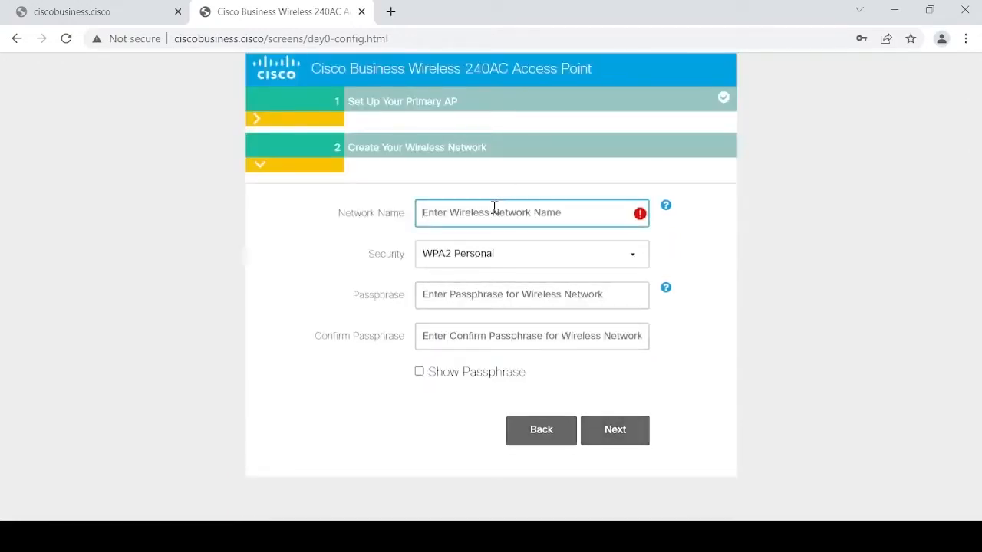
- Name the WPA2 Personal network LabNetwork, set and confirm its passphrase, then review the summary
{"action": "type", "text": "LabNetwork"}
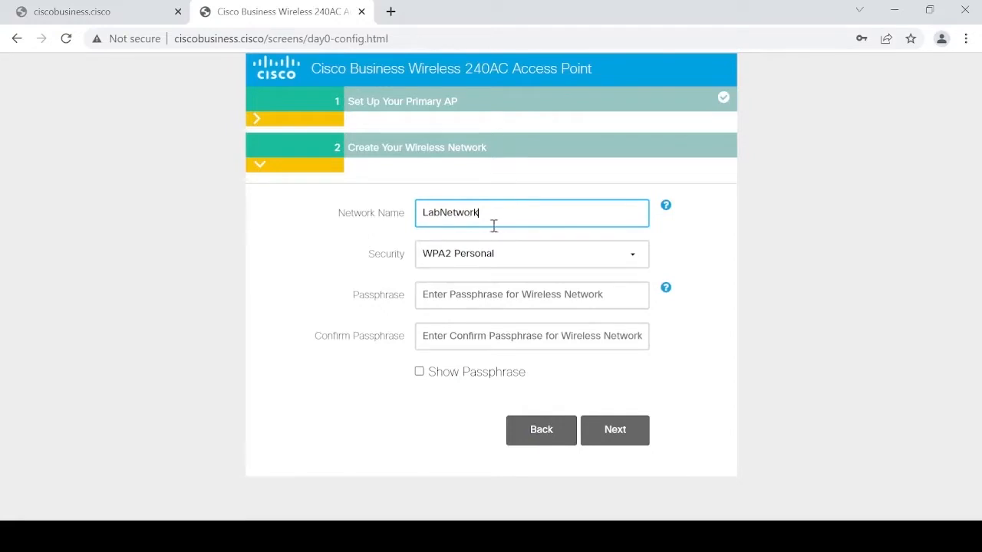
{"action": "left_click", "coordinate": [469, 305]}
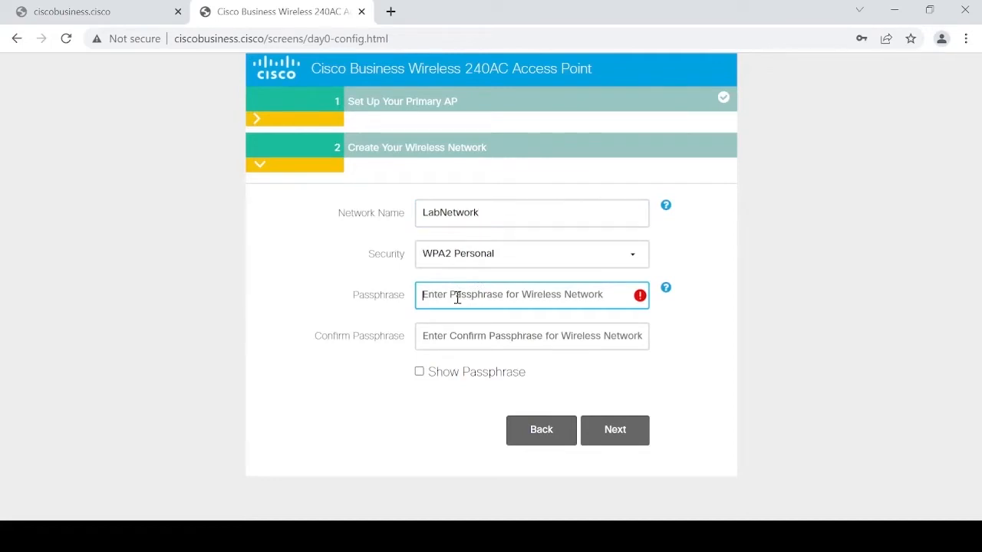
{"action": "type", "text": "•••••••"}
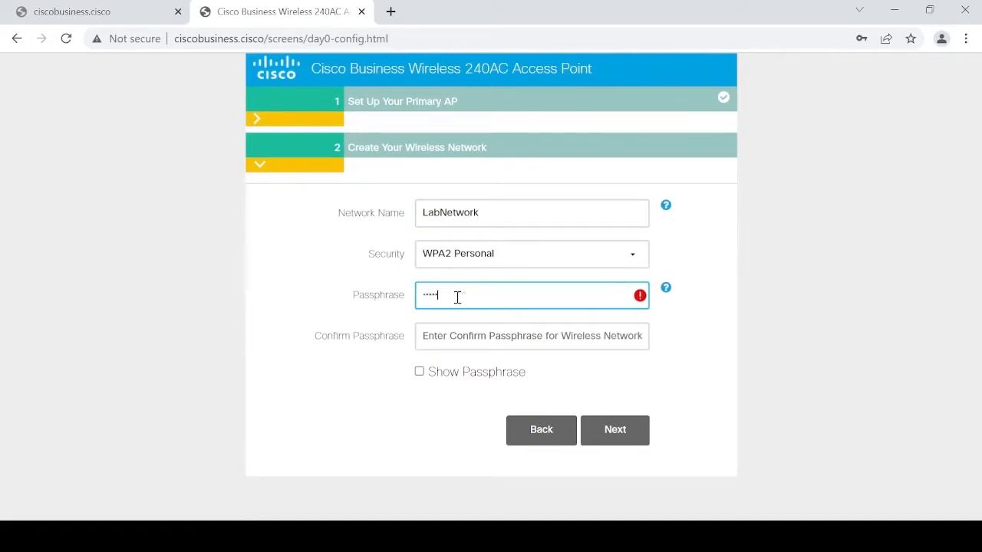
{"action": "type", "text": "•"}
{"action": "key", "text": "Tab"}
{"action": "type", "text": "•••••"}
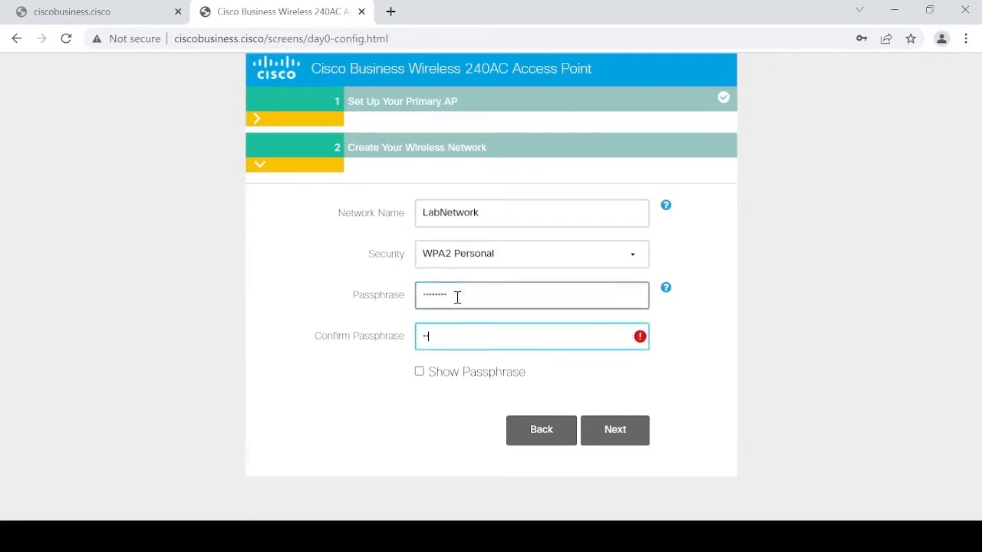
{"action": "type", "text": "•••"}
{"action": "left_click", "coordinate": [634, 427]}
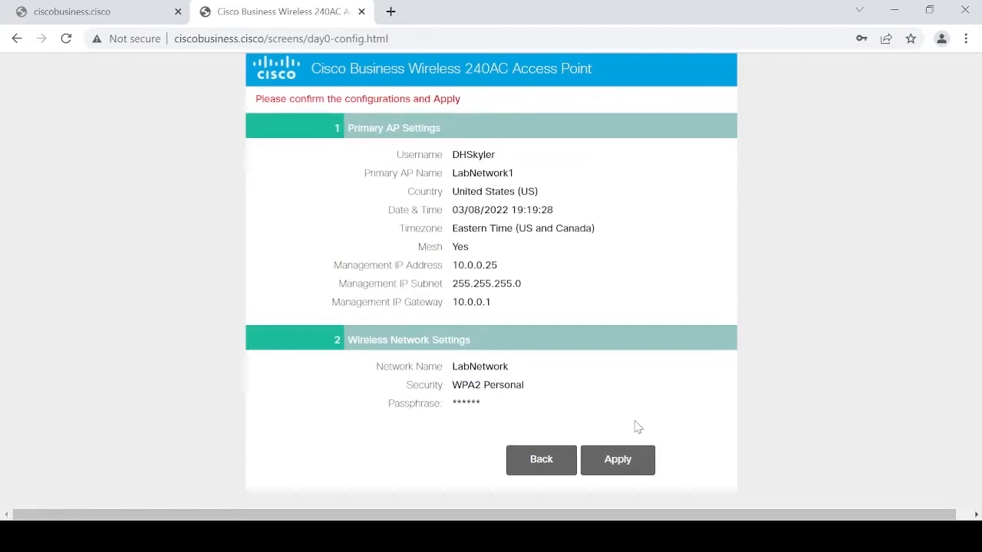
- Apply the wizard configuration and confirm the AP reboot
{"action": "left_click", "coordinate": [630, 464]}
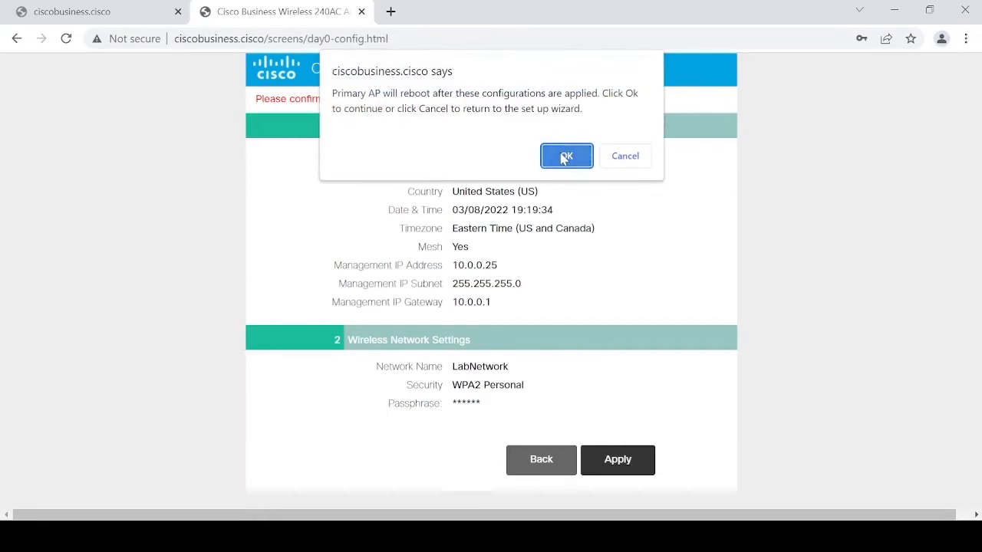
{"action": "left_click", "coordinate": [565, 156]}
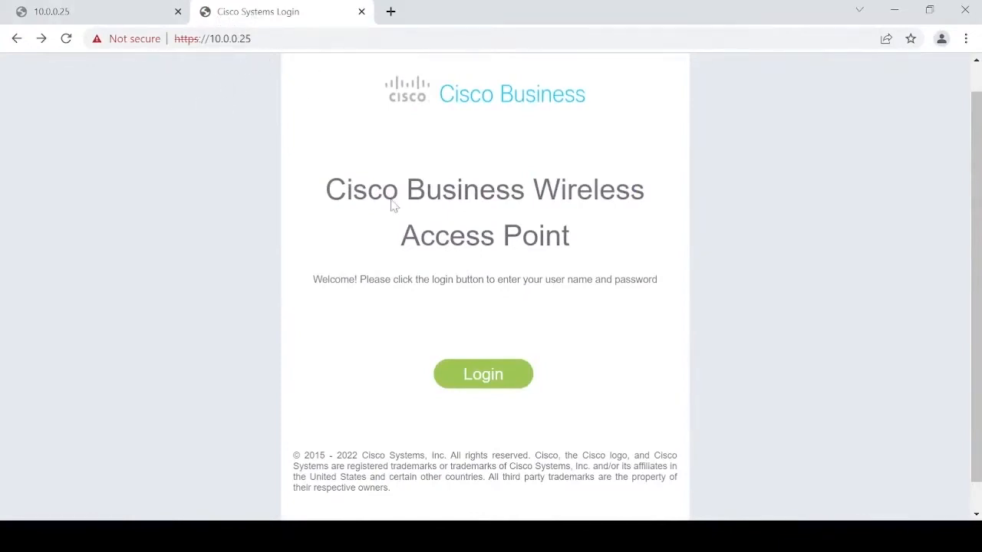
- Sign in to the access point with the admin username and password
{"action": "left_click", "coordinate": [482, 374]}
{"action": "type", "text": "DHSkyler"}
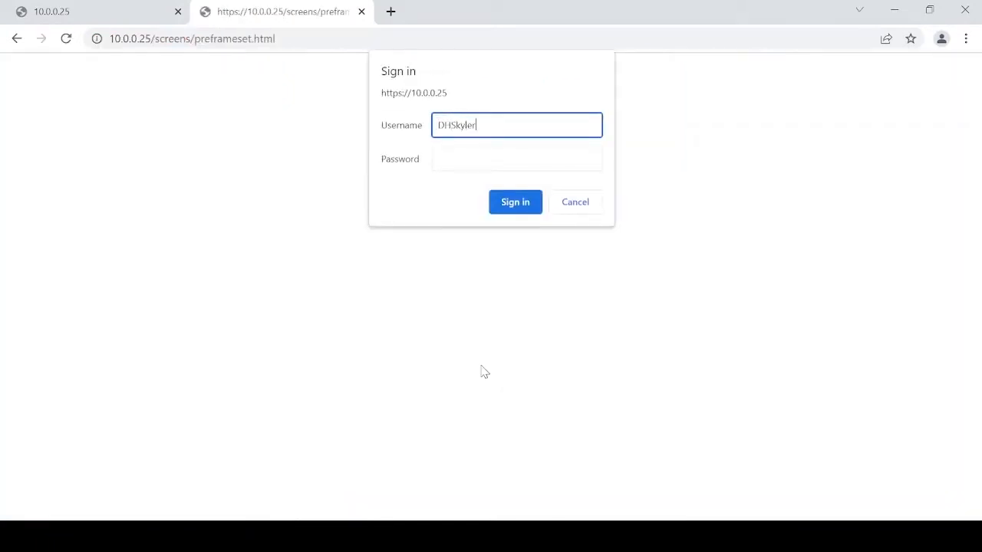
{"action": "key", "text": "Tab"}
{"action": "key", "text": "ctrl+v"}
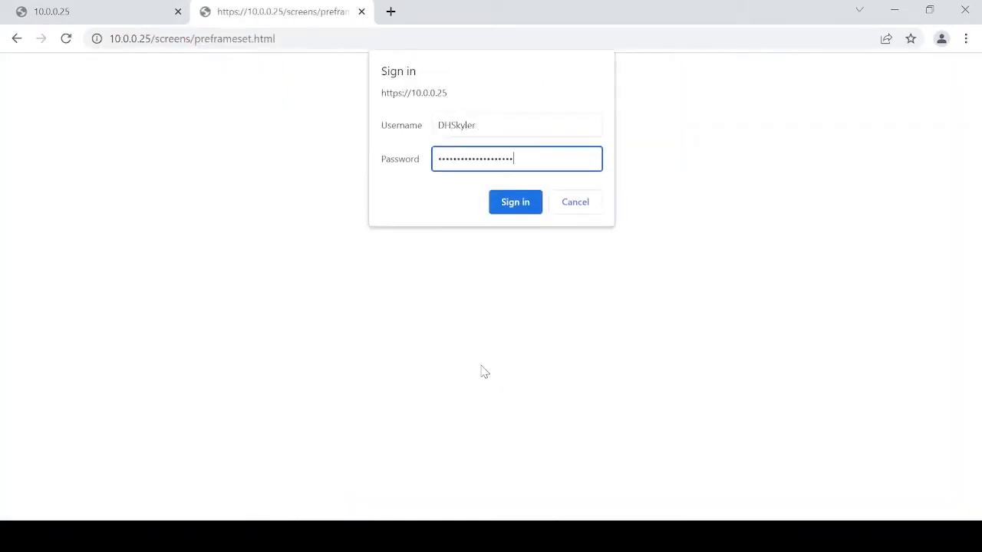
{"action": "key", "text": "Return"}
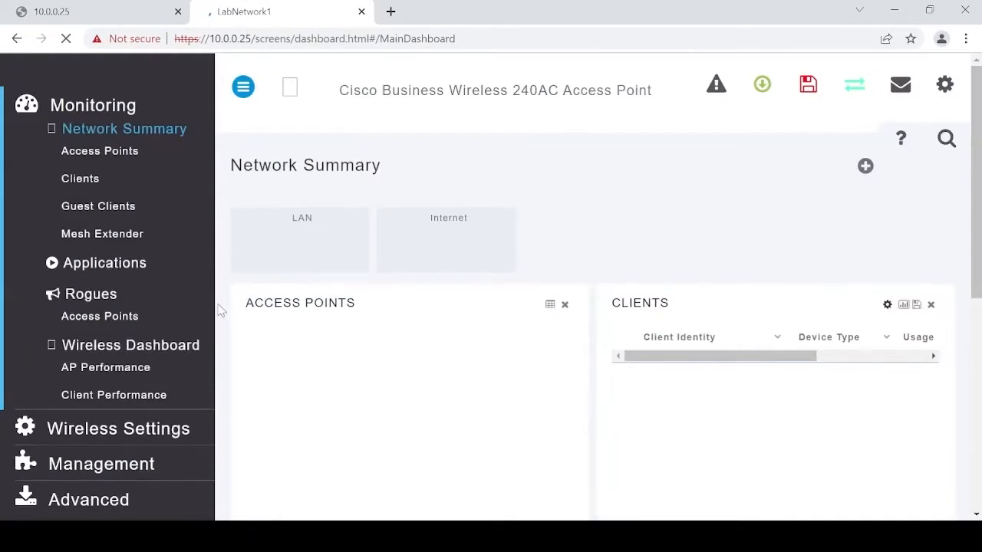
- Go to WLAN Users > Local MAC Addresses and start a new MAC address entry
{"action": "left_click", "coordinate": [150, 431]}
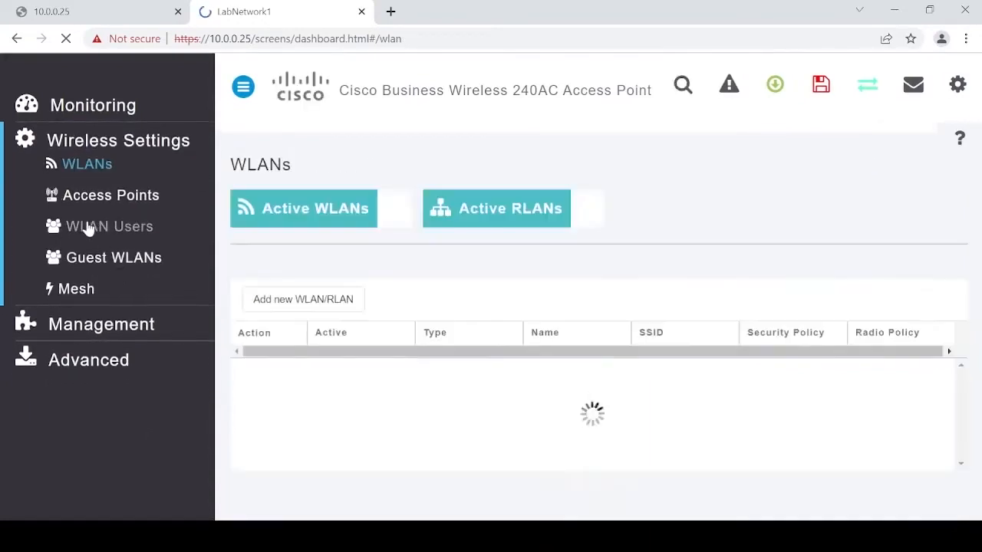
{"action": "left_click", "coordinate": [89, 230]}
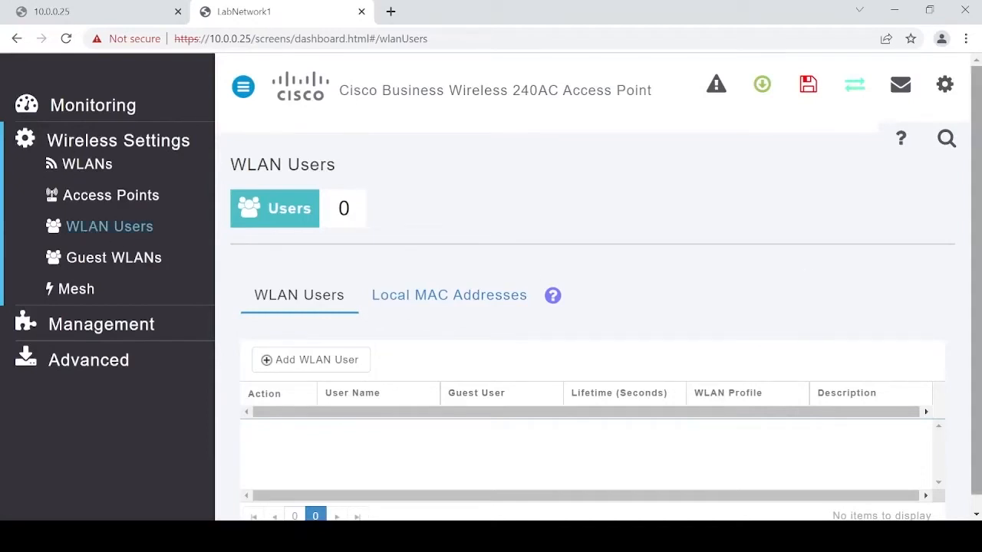
{"action": "left_click", "coordinate": [464, 307]}
{"action": "left_click", "coordinate": [306, 383]}
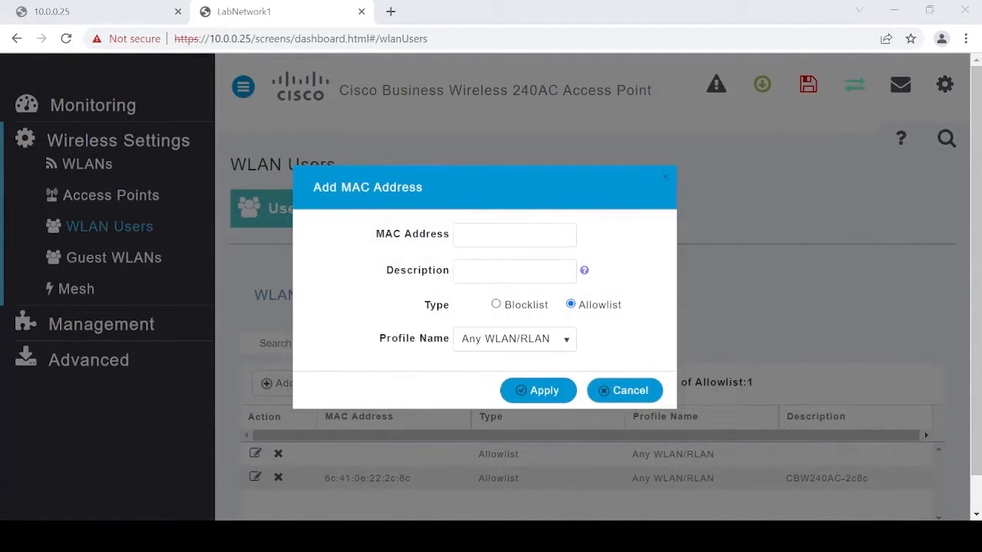
- Allowlist MAC 6C:71:0D:12:10:50 for any WLAN/RLAN with description 'Mesh Extender-Office'
{"action": "left_click", "coordinate": [504, 229]}
{"action": "type", "text": "6C:71:0B:12:10:50"}
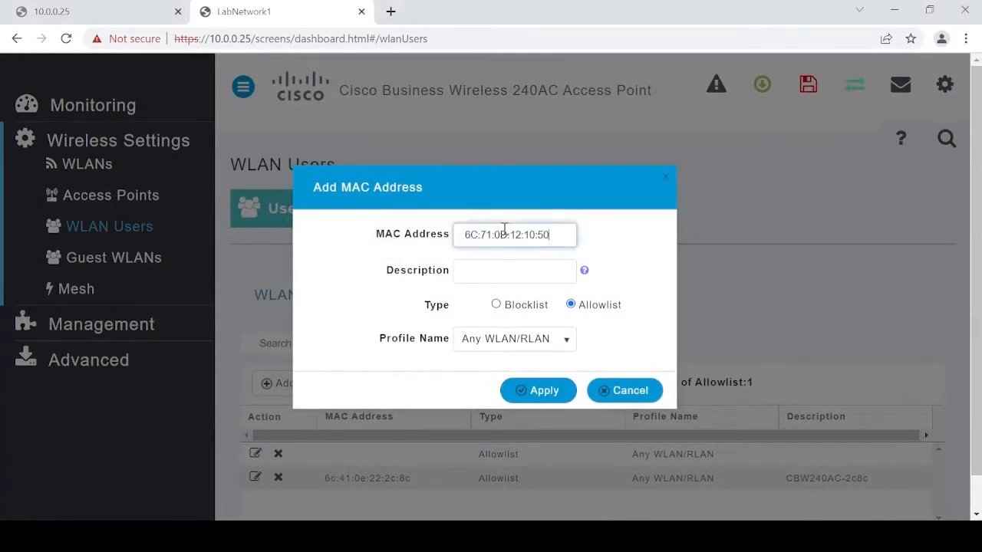
{"action": "left_click", "coordinate": [496, 268]}
{"action": "type", "text": "Mesh E"}
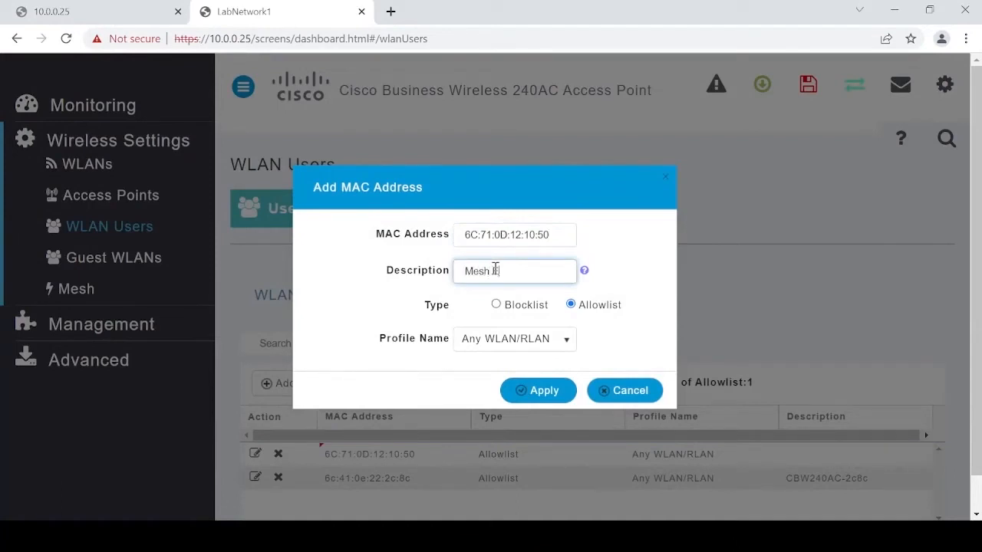
{"action": "type", "text": "xtender-Office"}
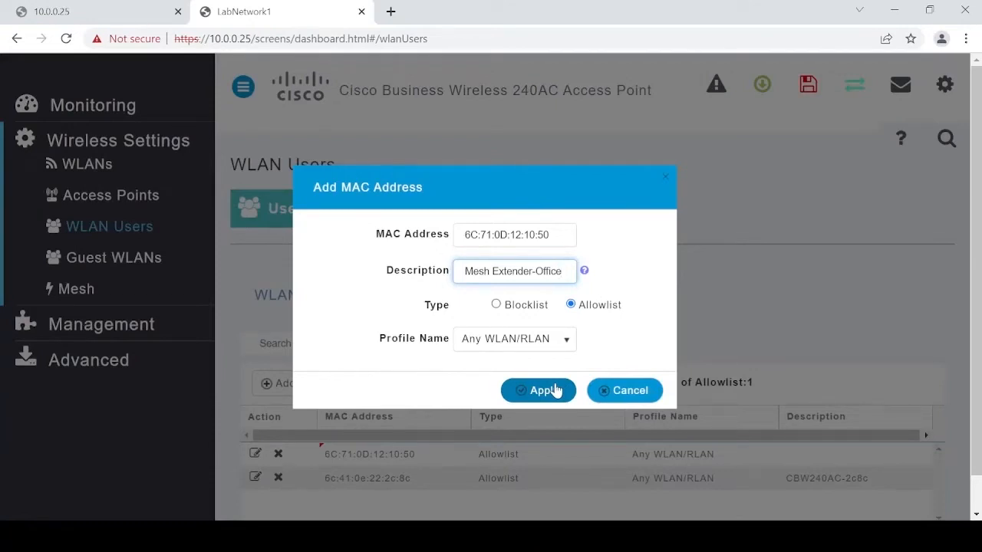
{"action": "left_click", "coordinate": [555, 390]}
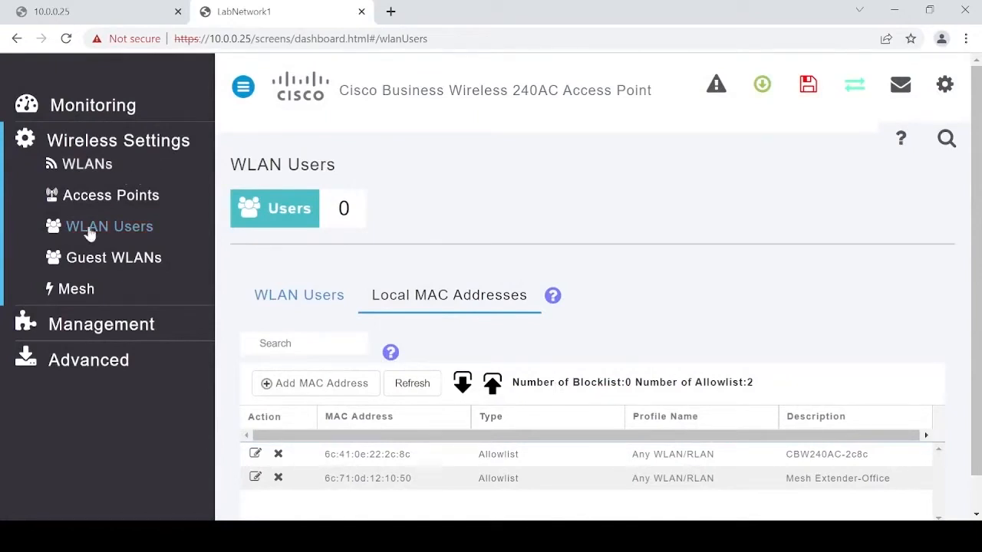
- Check on the Mesh page that mesh is enabled, then go to Advanced SNMP settings
{"action": "left_click", "coordinate": [75, 289]}
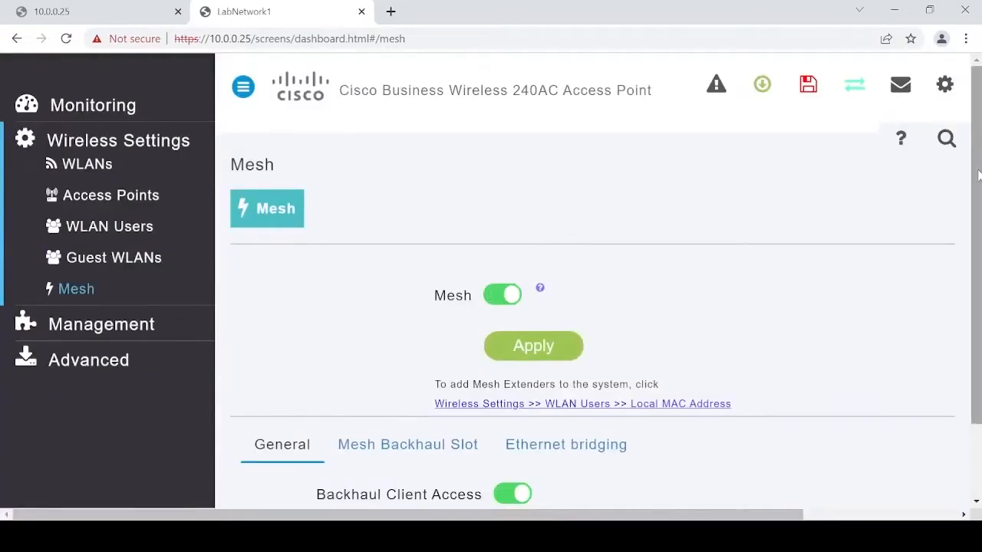
{"action": "left_click_drag", "start_coordinate": [978, 175], "coordinate": [974, 358]}
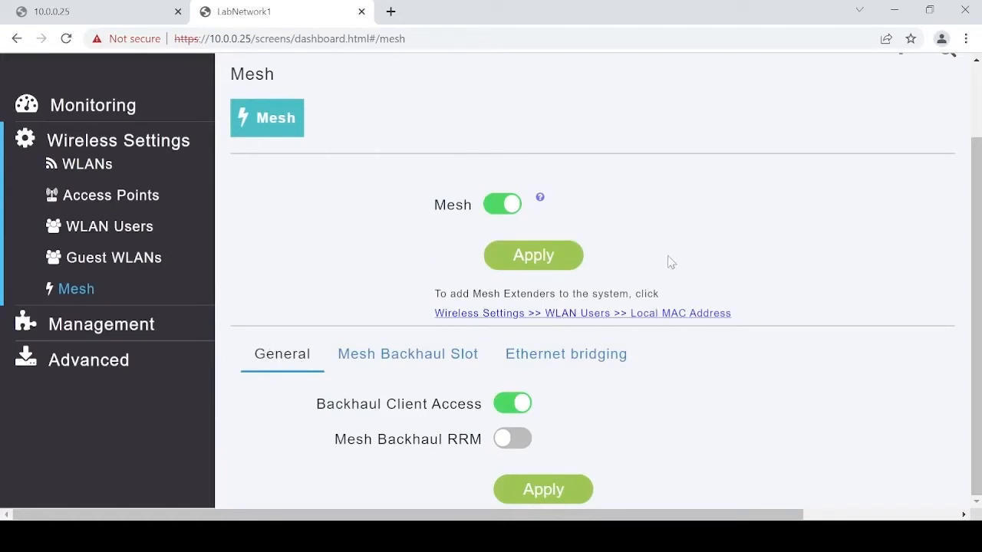
{"action": "scroll", "coordinate": [559, 336], "scroll_direction": "right", "scroll_amount": 1}
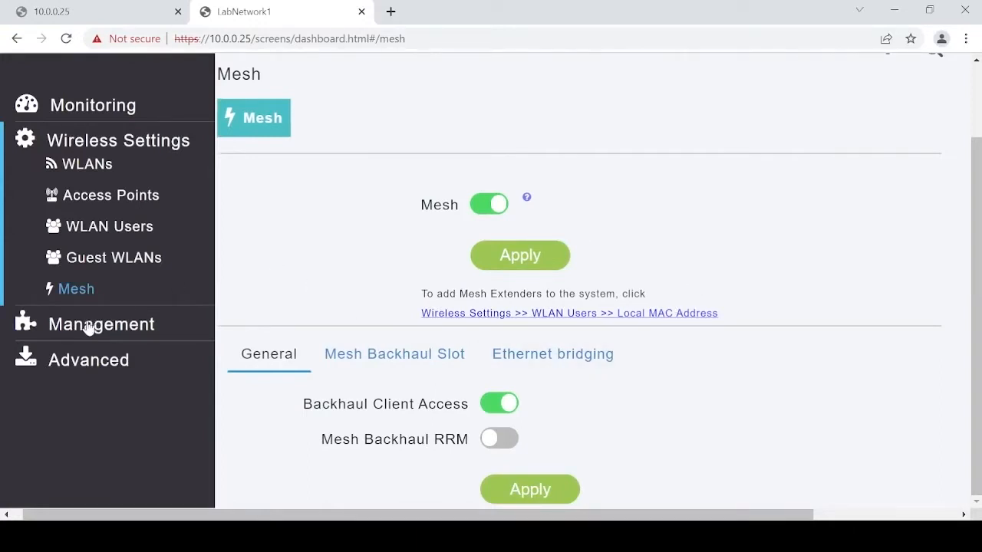
{"action": "left_click", "coordinate": [82, 360]}
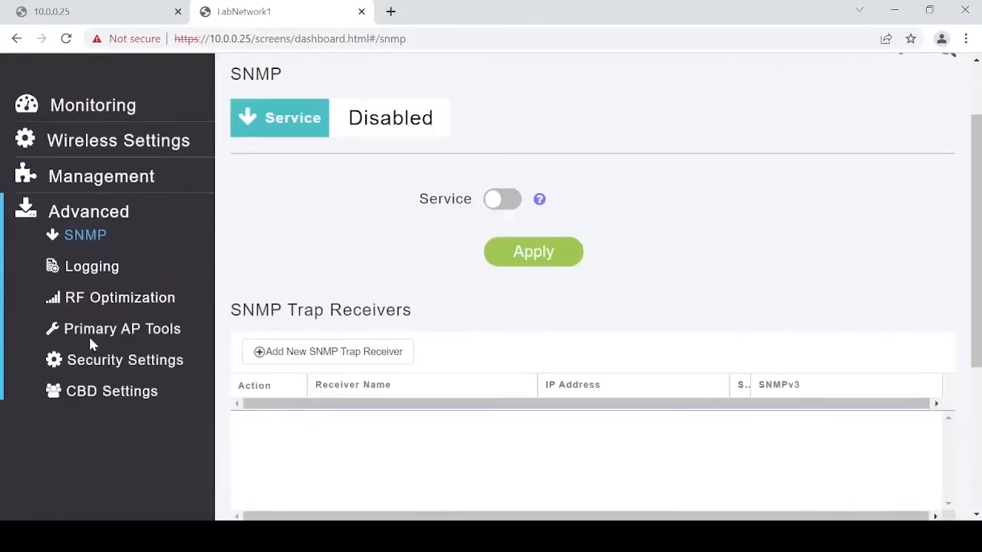
- Save the configuration to flash via Configuration Management, then bring up Cisco Business Dashboard settings
{"action": "left_click", "coordinate": [87, 340]}
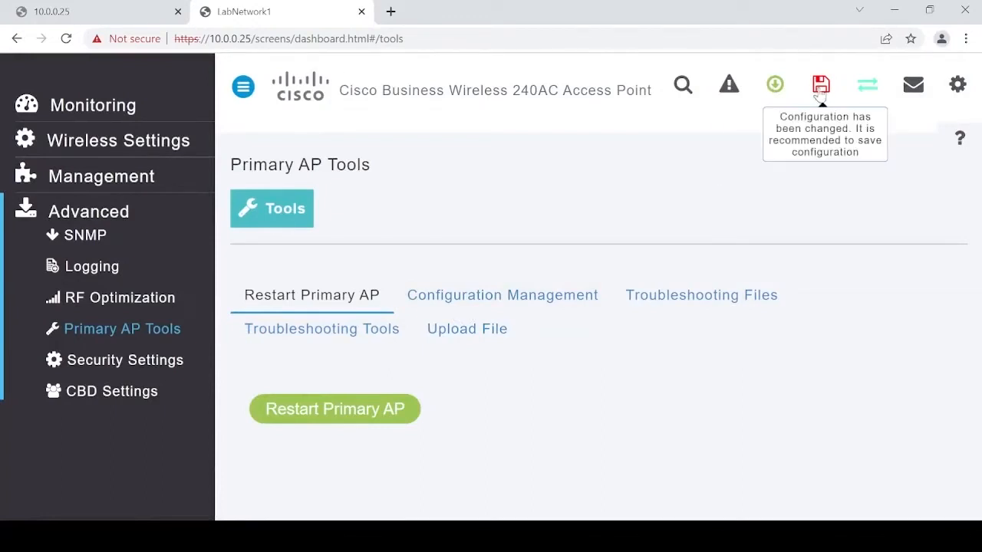
{"action": "left_click", "coordinate": [508, 304]}
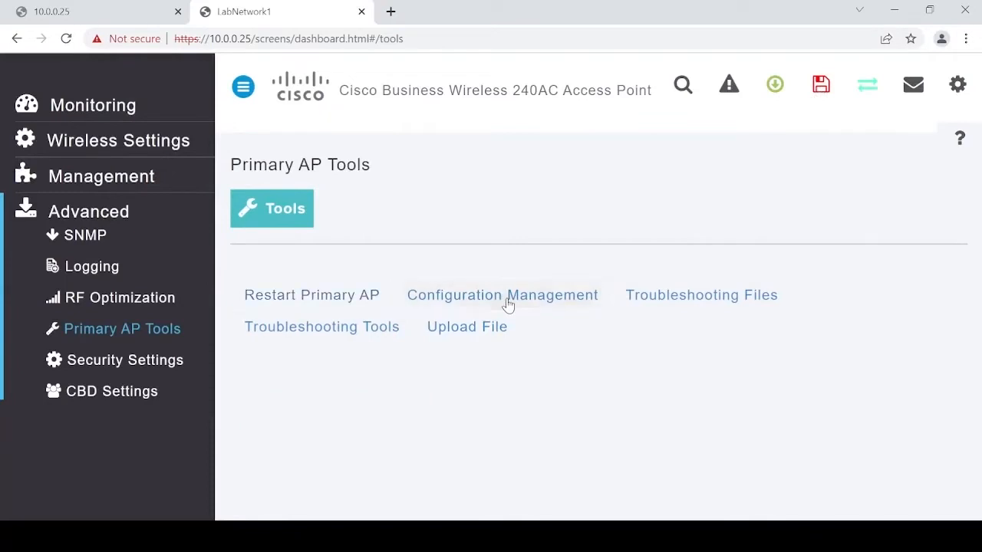
{"action": "left_click", "coordinate": [810, 89]}
{"action": "left_click", "coordinate": [558, 143]}
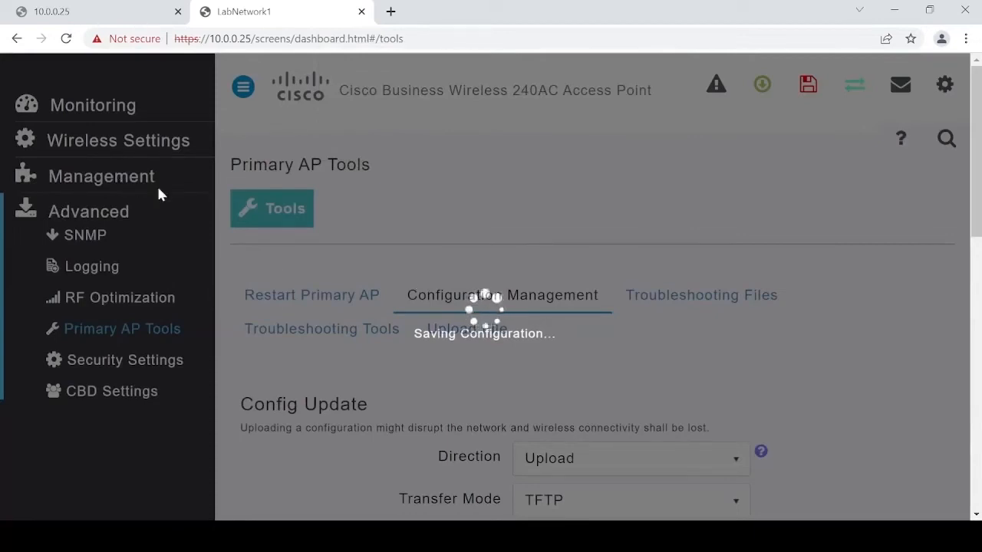
{"action": "left_click", "coordinate": [280, 42]}
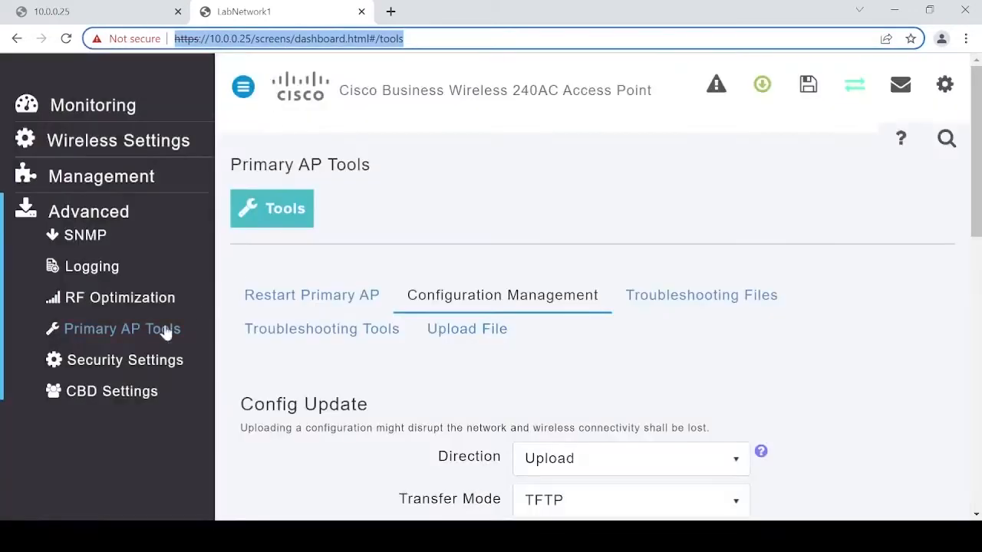
{"action": "left_click", "coordinate": [115, 391]}
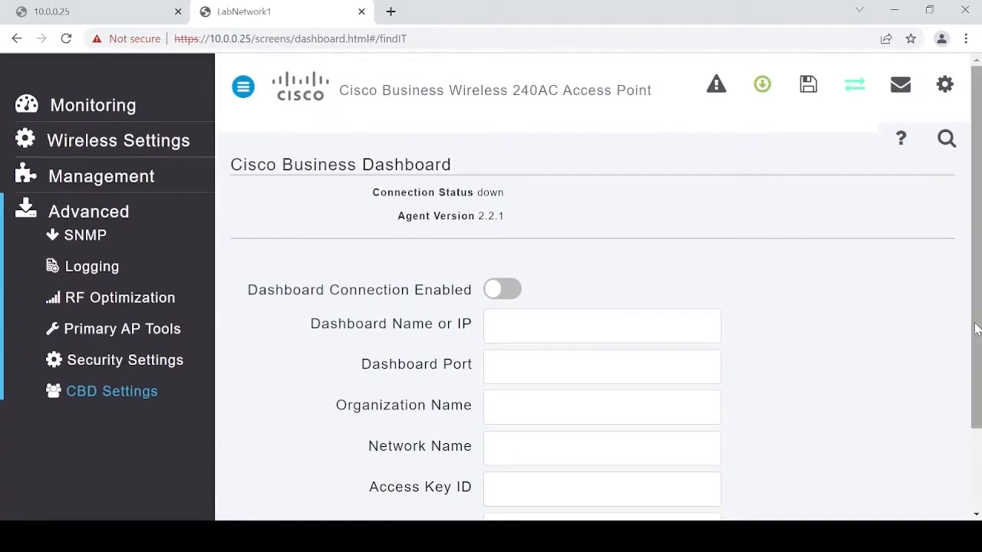
- Scroll through the CBD settings, then return to the WLANs list showing LabNetwork
{"action": "left_click_drag", "start_coordinate": [975, 330], "coordinate": [966, 466]}
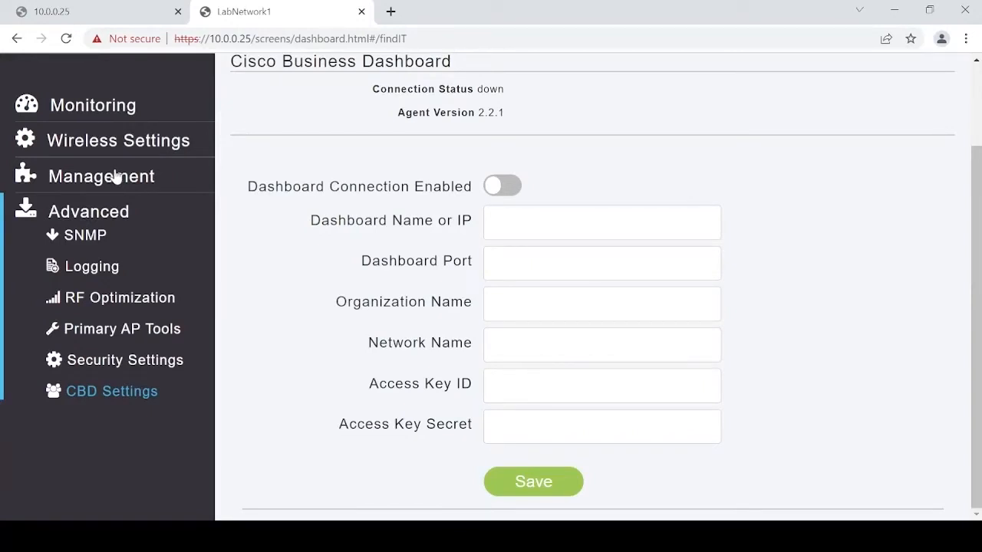
{"action": "left_click", "coordinate": [94, 145]}
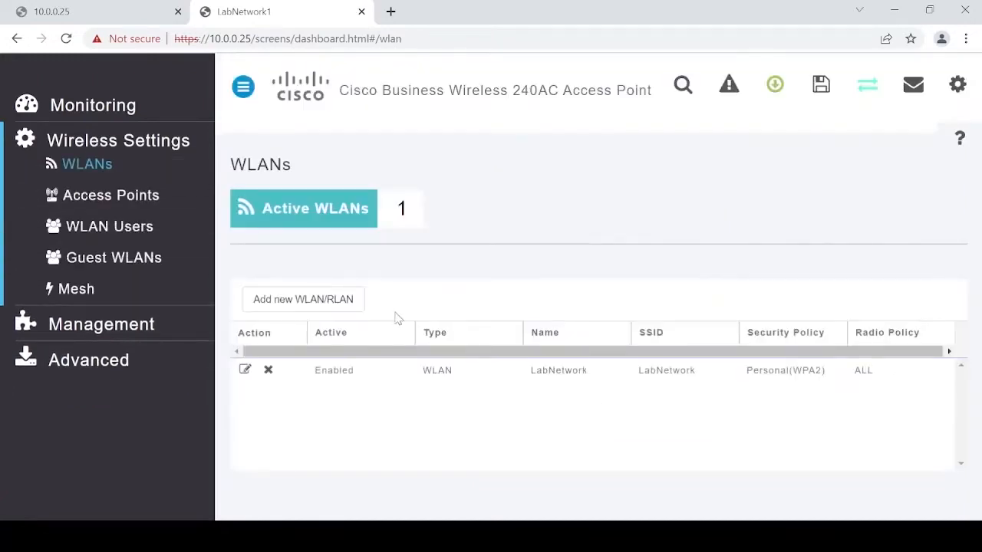
- Add a new WLAN with the profile name 'Guest'
{"action": "left_click", "coordinate": [317, 300]}
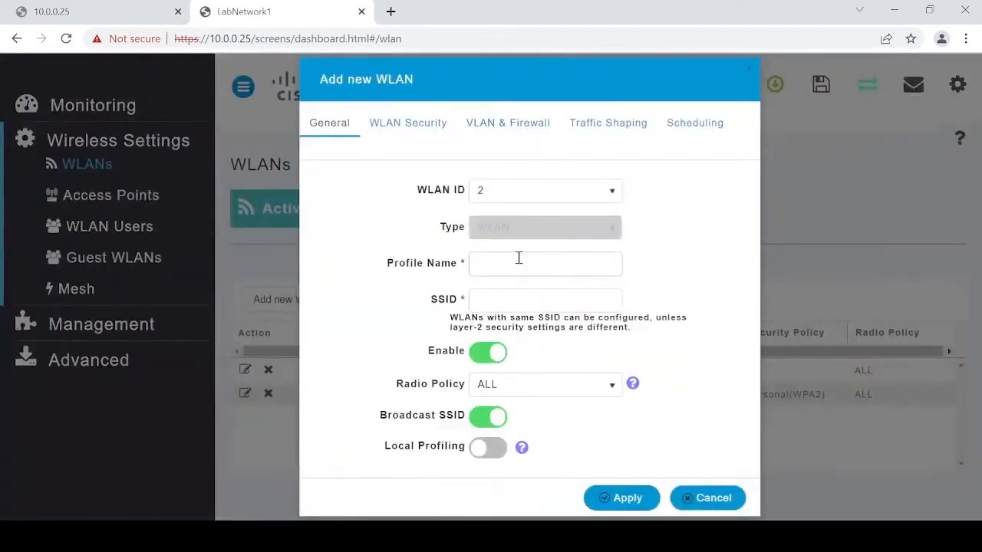
{"action": "left_click", "coordinate": [510, 259]}
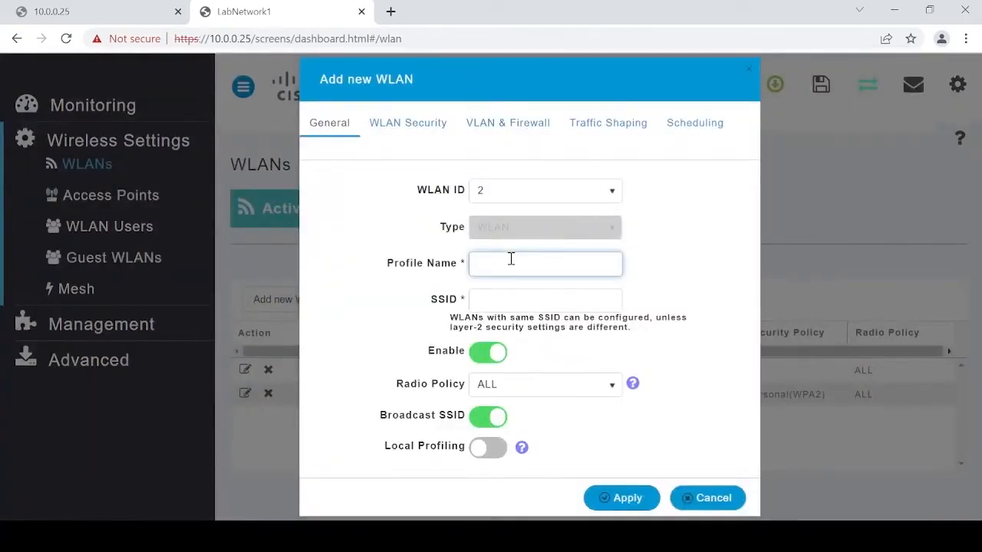
{"action": "type", "text": "Guest"}
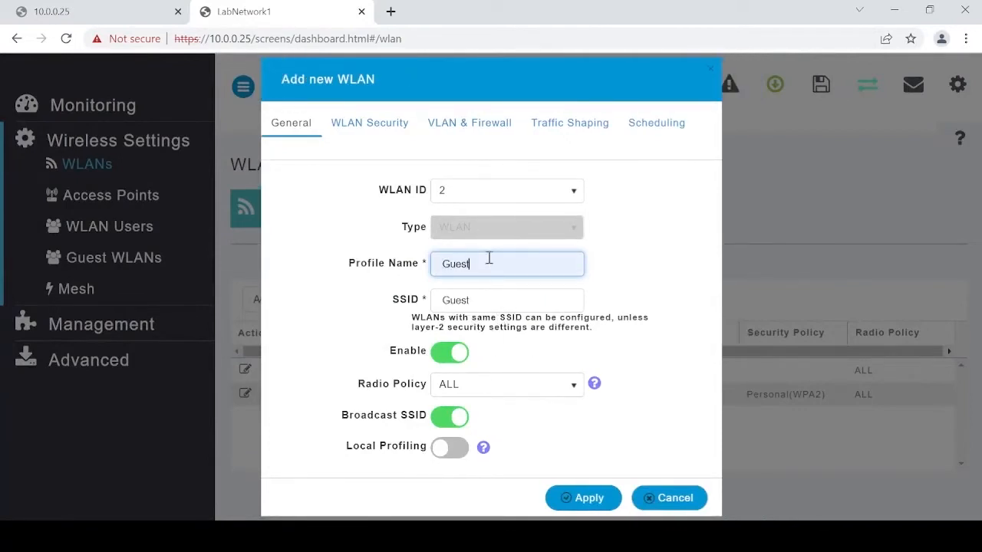
- Turn on VLAN tagging for the Guest WLAN with VLAN ID 20 and apply
{"action": "left_click", "coordinate": [463, 136]}
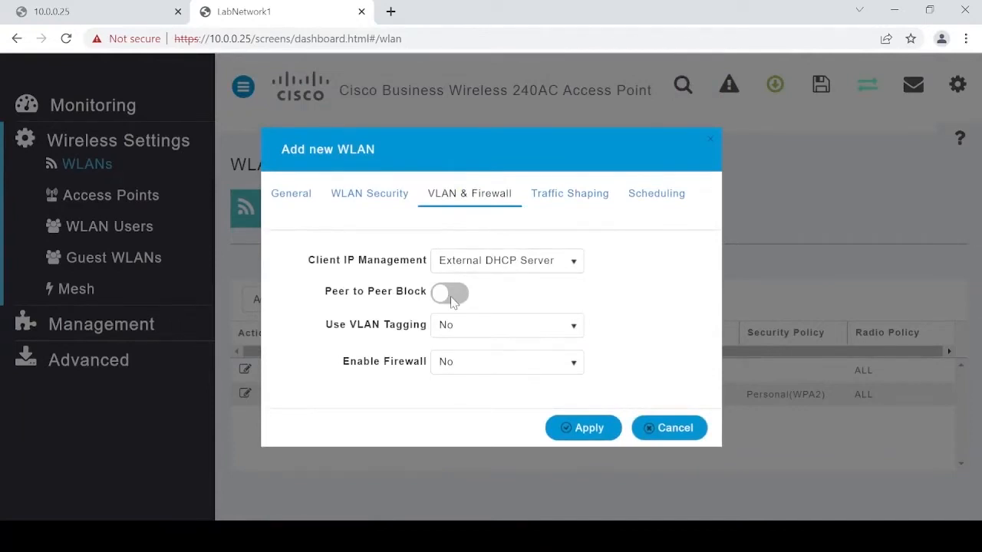
{"action": "left_click", "coordinate": [451, 335]}
{"action": "left_click", "coordinate": [452, 368]}
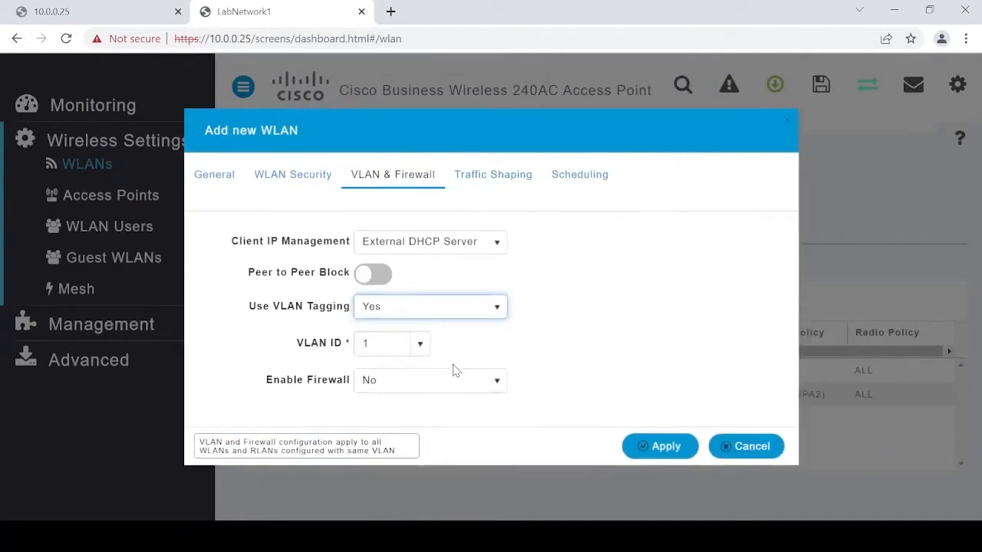
{"action": "left_click", "coordinate": [390, 343]}
{"action": "key", "text": "BackSpace"}
{"action": "type", "text": "20"}
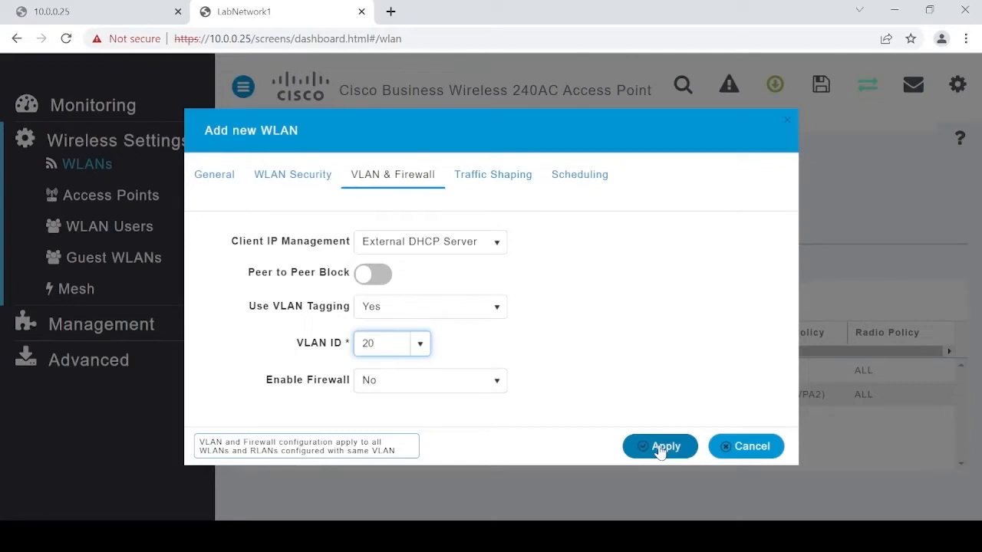
{"action": "left_click", "coordinate": [657, 451]}
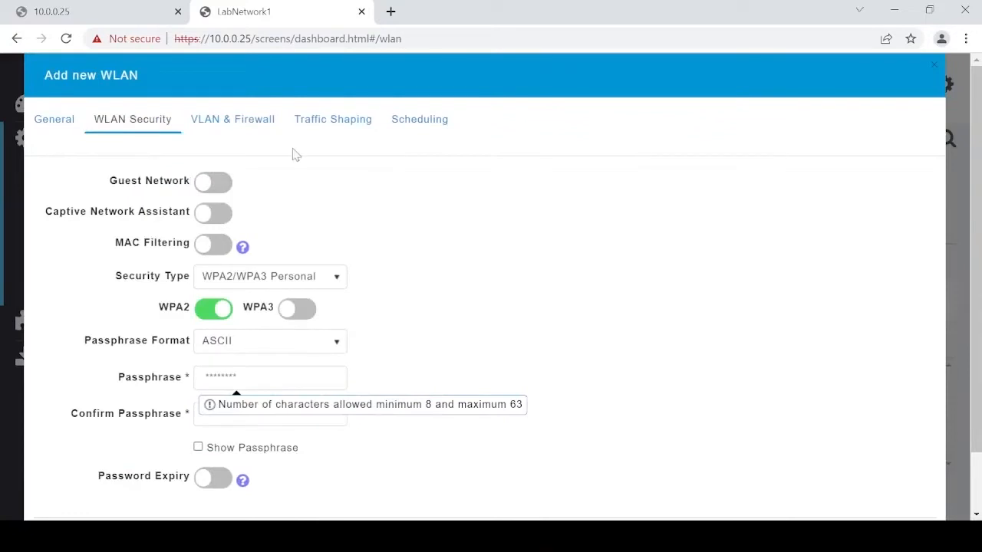
- Enable Guest Network and Captive Network Assistant, keep Internal Splash Page, choose Web Consent access, and save
{"action": "left_click", "coordinate": [219, 188]}
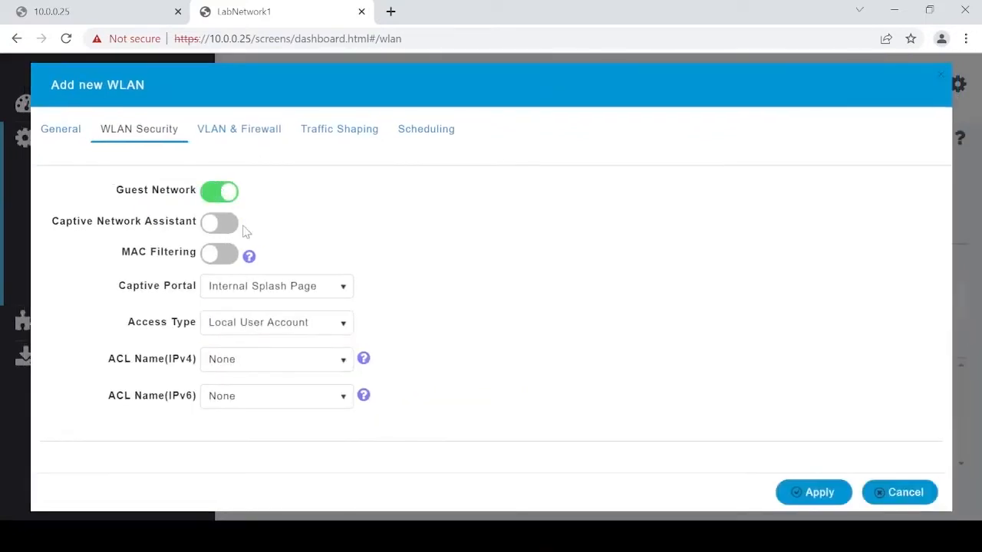
{"action": "left_click", "coordinate": [224, 223]}
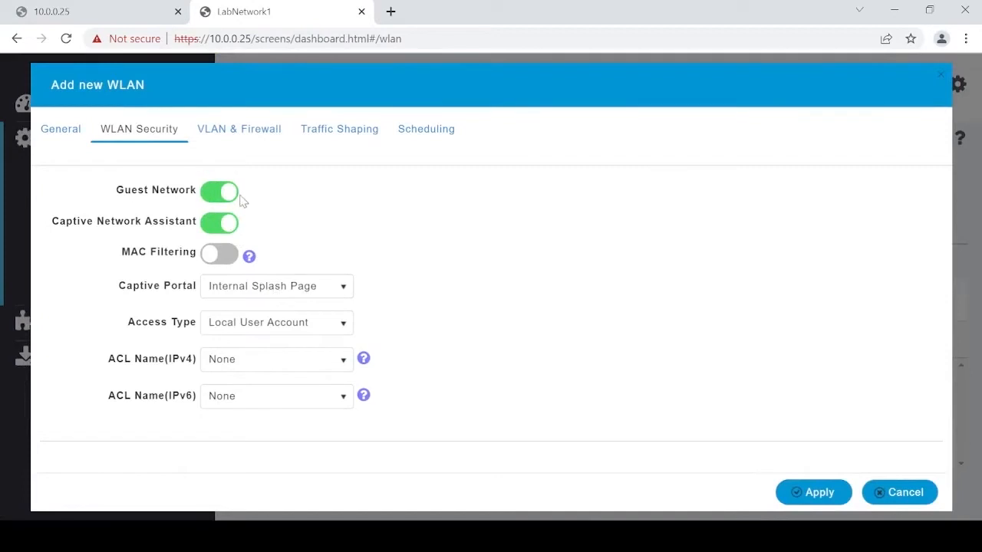
{"action": "left_click", "coordinate": [264, 296]}
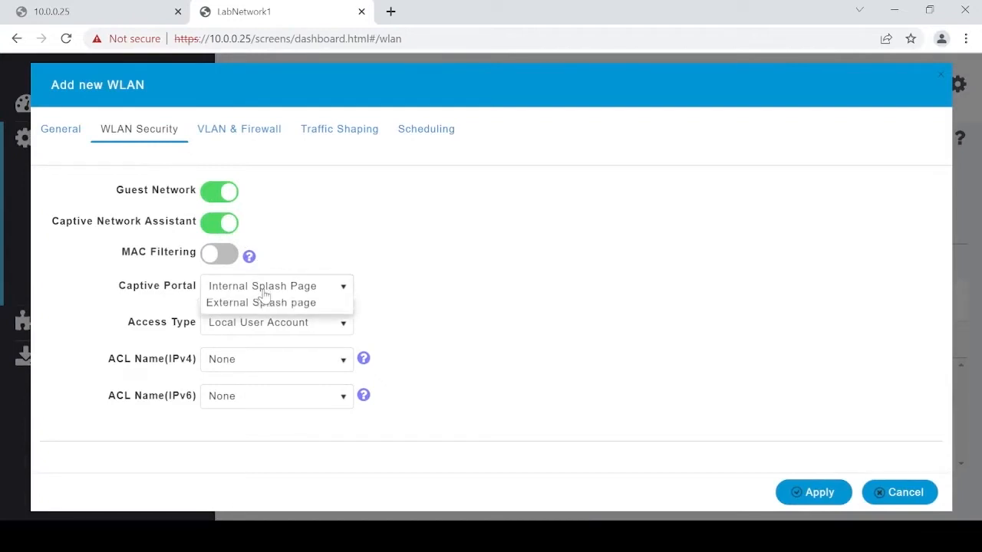
{"action": "left_click", "coordinate": [263, 297]}
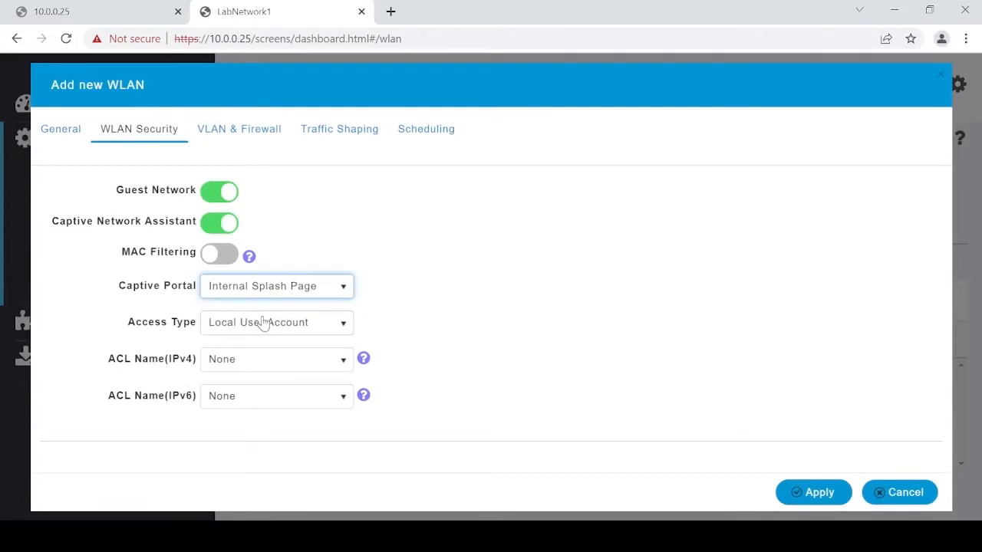
{"action": "left_click", "coordinate": [258, 328]}
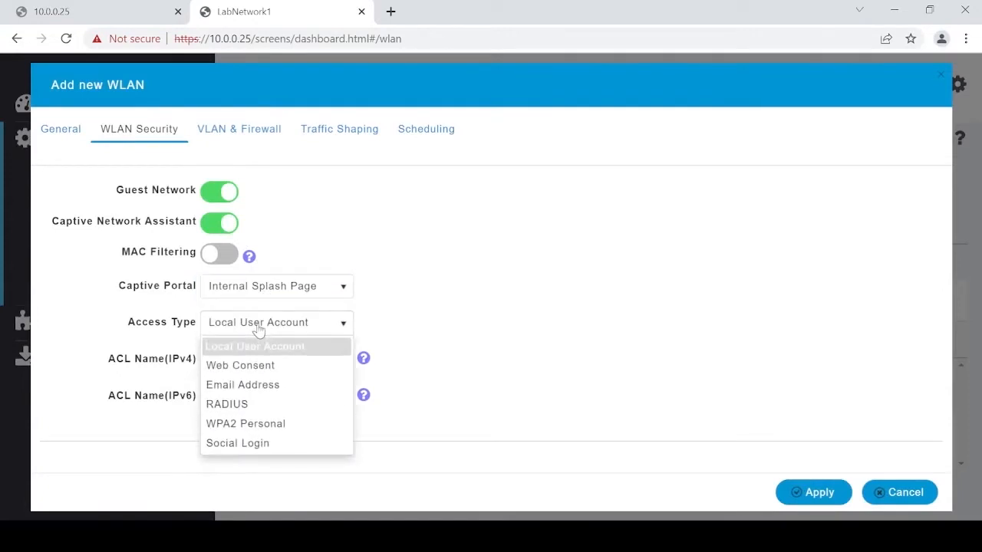
{"action": "left_click", "coordinate": [259, 366]}
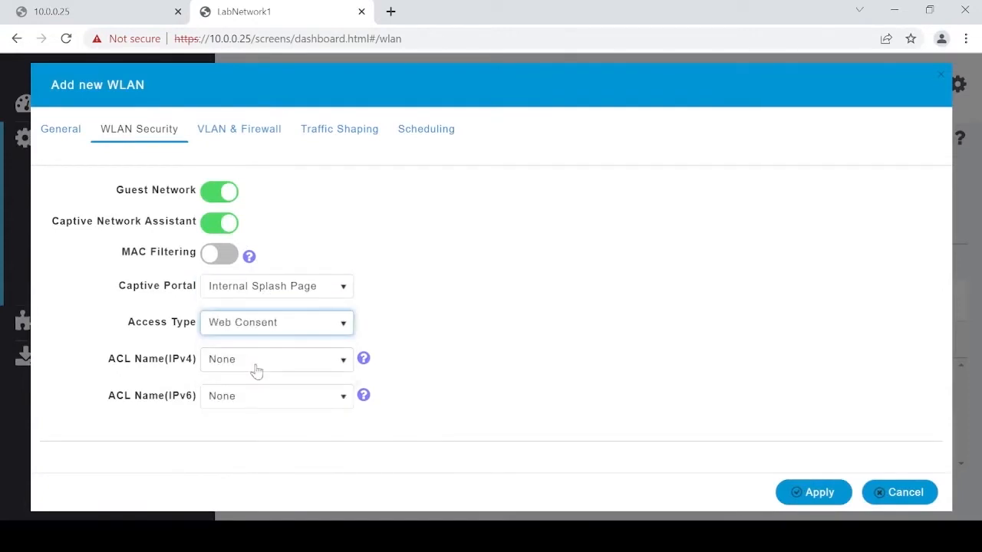
{"action": "left_click", "coordinate": [257, 335]}
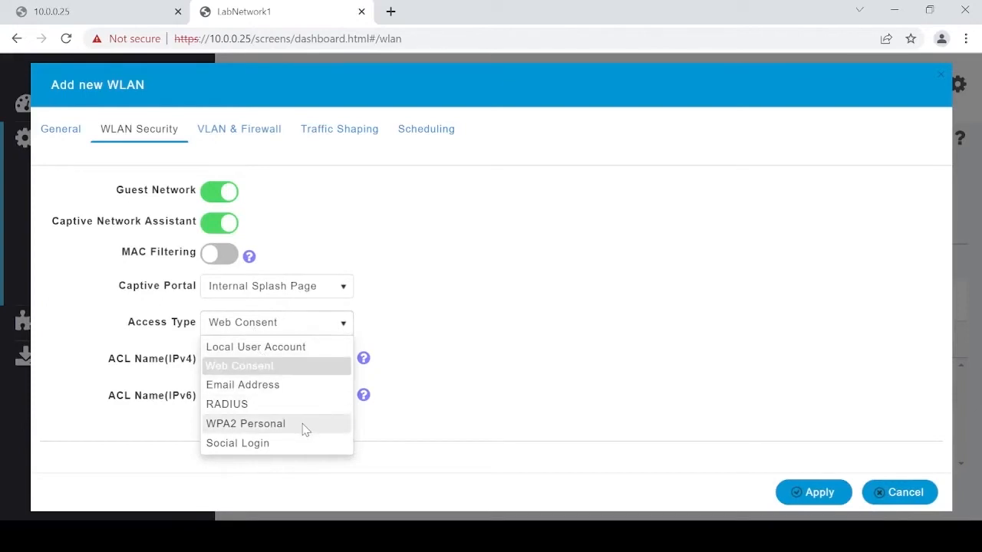
{"action": "left_click", "coordinate": [597, 392]}
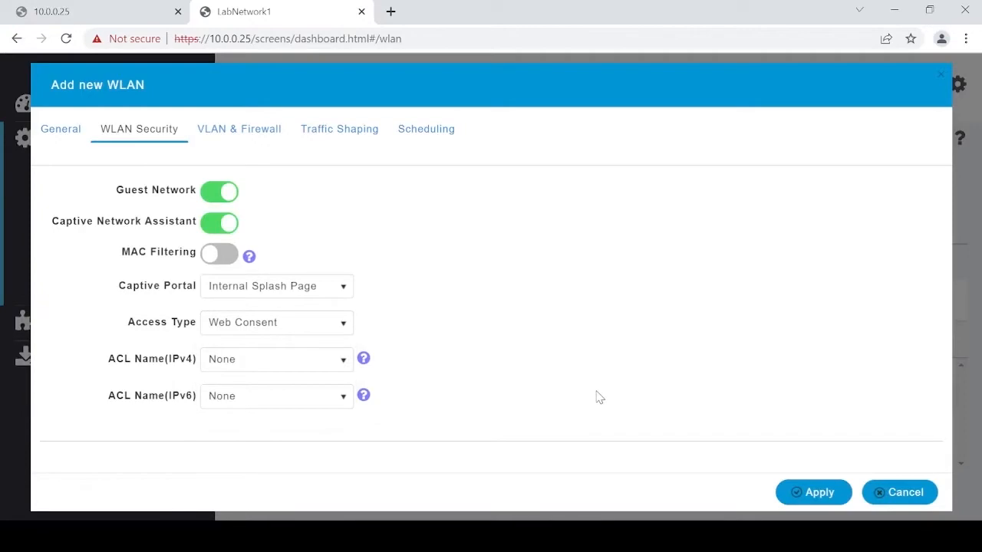
{"action": "left_click", "coordinate": [817, 492]}
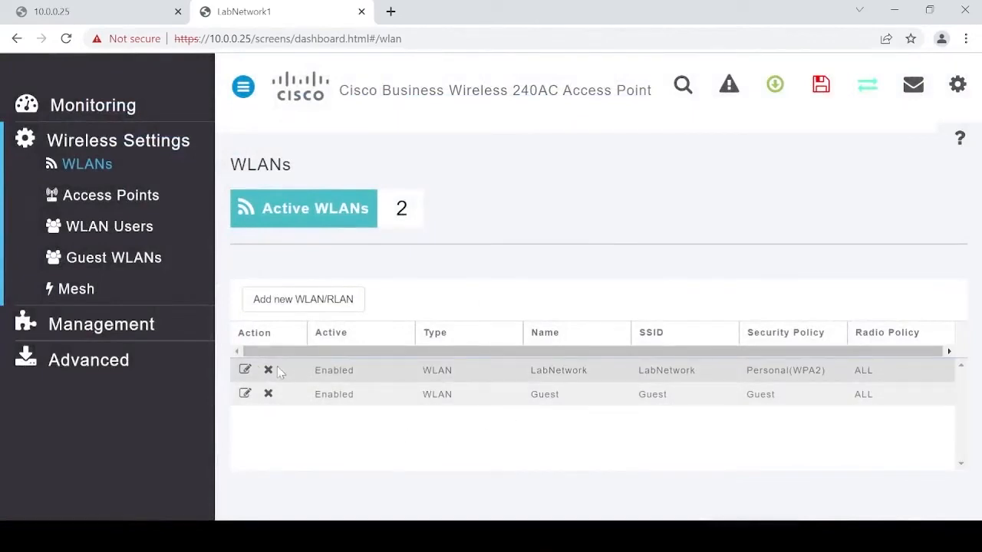
- Edit LabNetwork to use VLAN tagging with VLAN ID 10, apply, then view the Access Points list
{"action": "left_click", "coordinate": [243, 370]}
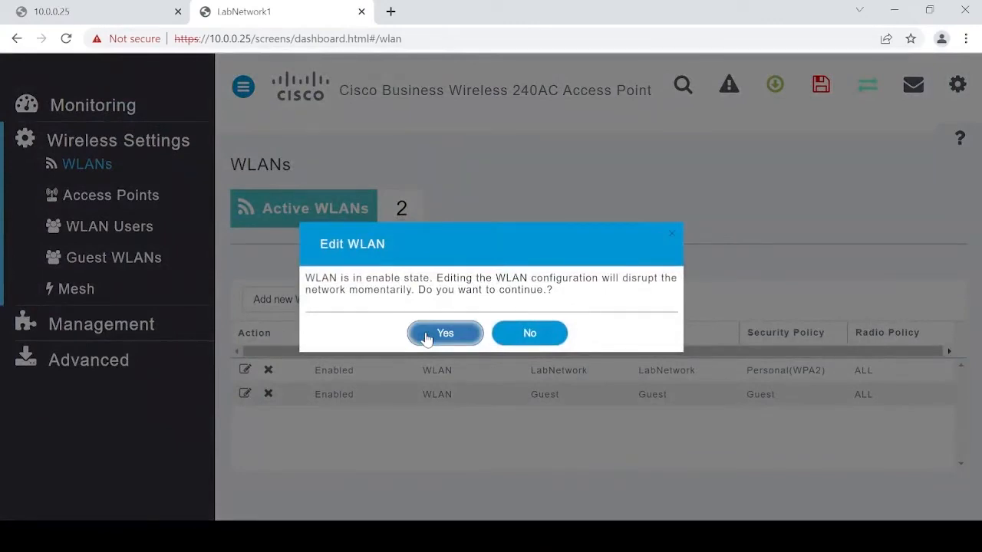
{"action": "left_click", "coordinate": [426, 337]}
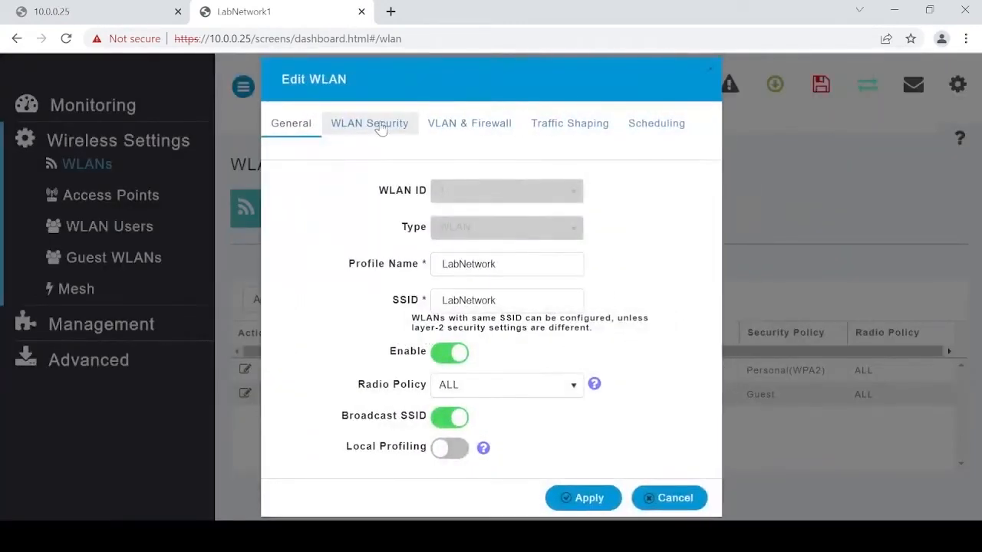
{"action": "left_click", "coordinate": [380, 127]}
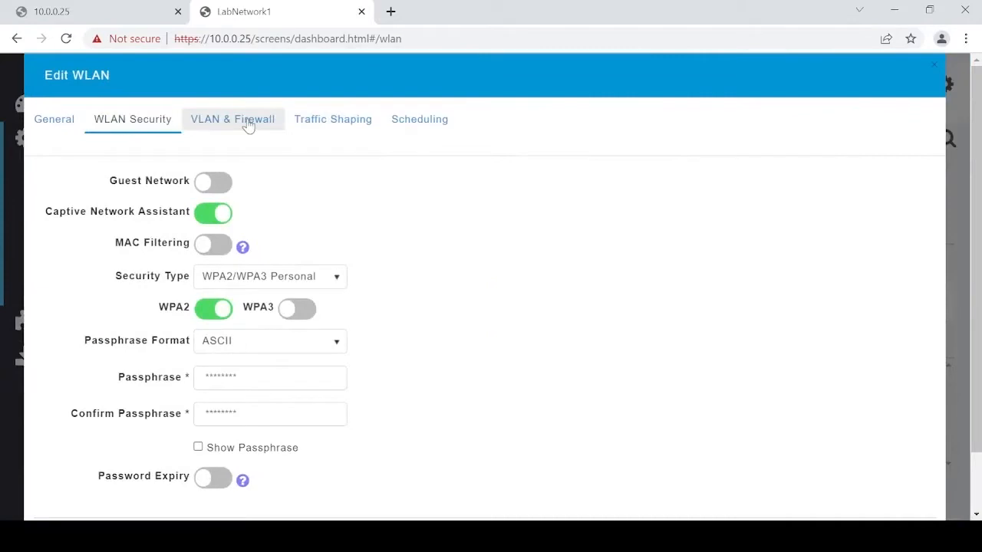
{"action": "left_click", "coordinate": [247, 127]}
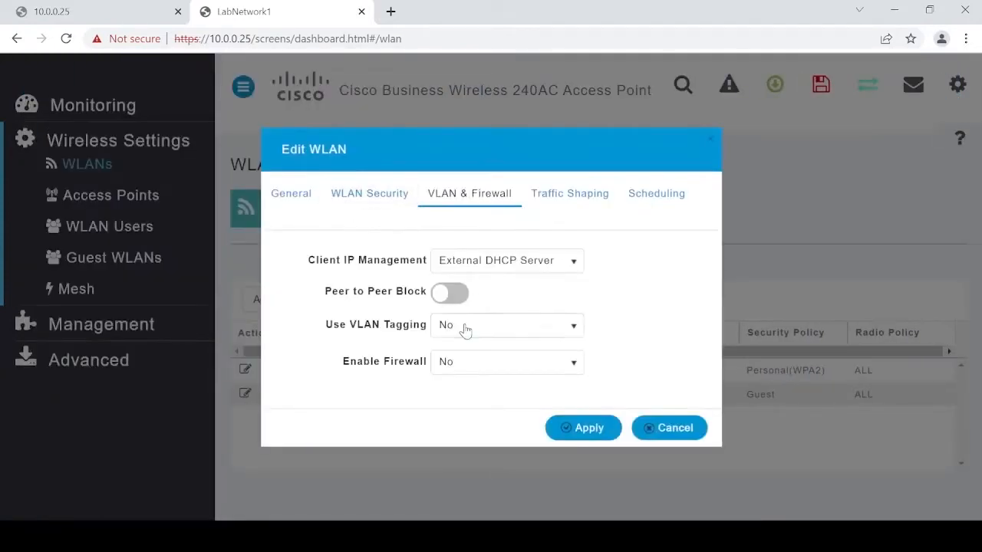
{"action": "left_click", "coordinate": [465, 330]}
{"action": "left_click", "coordinate": [473, 374]}
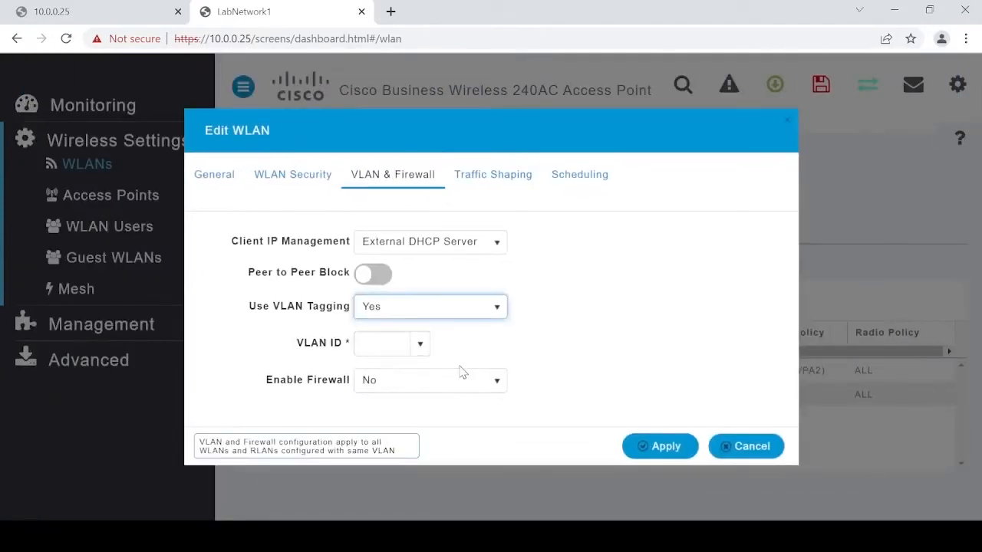
{"action": "left_click", "coordinate": [383, 350]}
{"action": "type", "text": "10"}
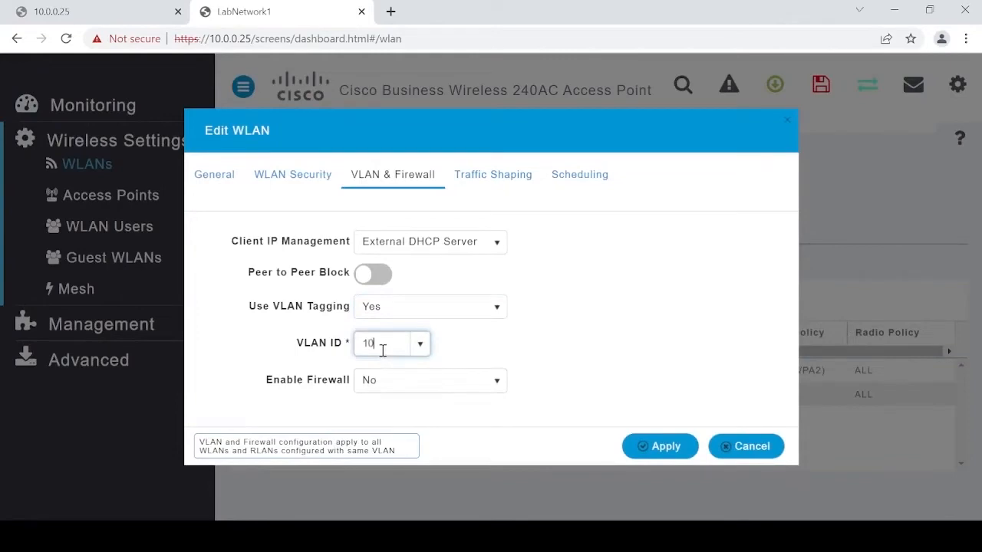
{"action": "left_click", "coordinate": [664, 446]}
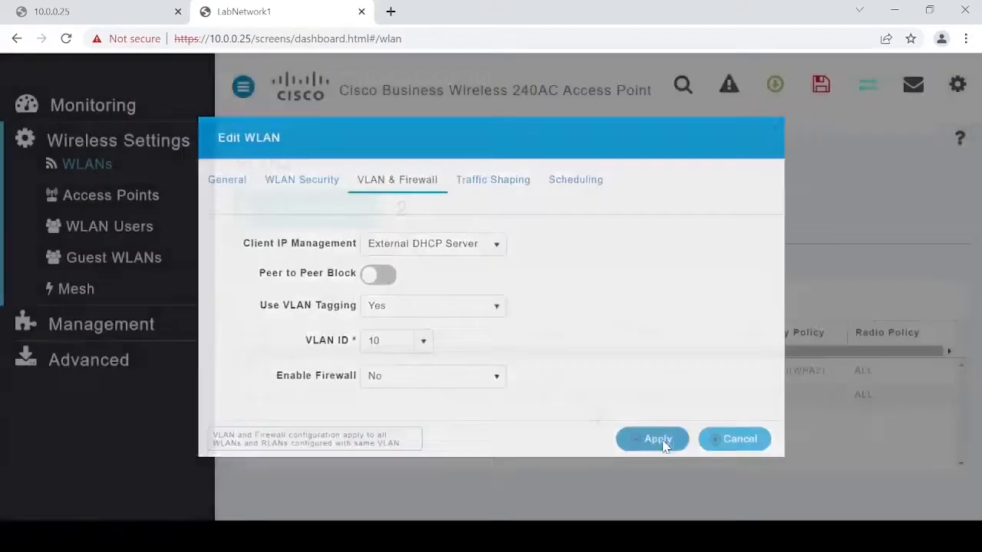
{"action": "left_click", "coordinate": [122, 210]}
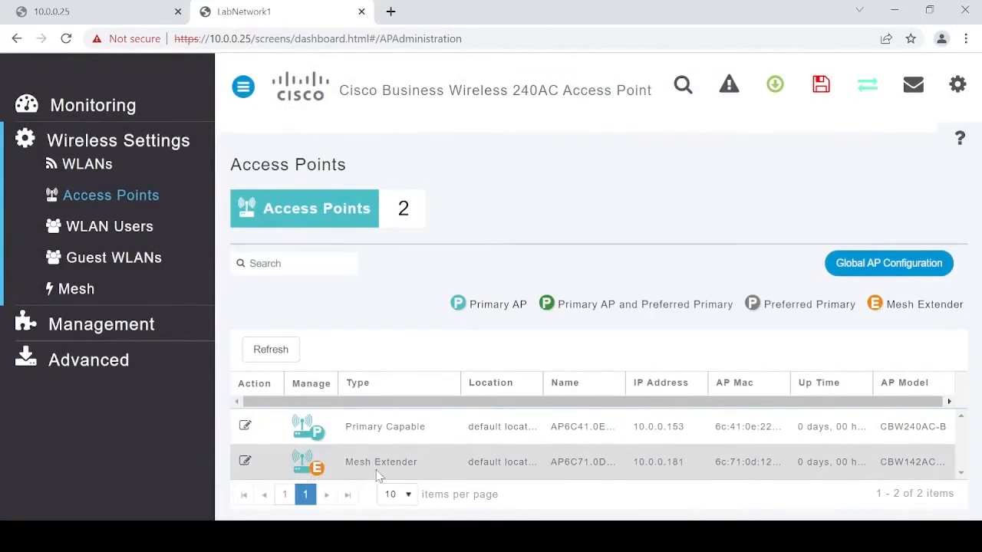
{"action": "left_click_drag", "start_coordinate": [342, 466], "coordinate": [426, 470]}
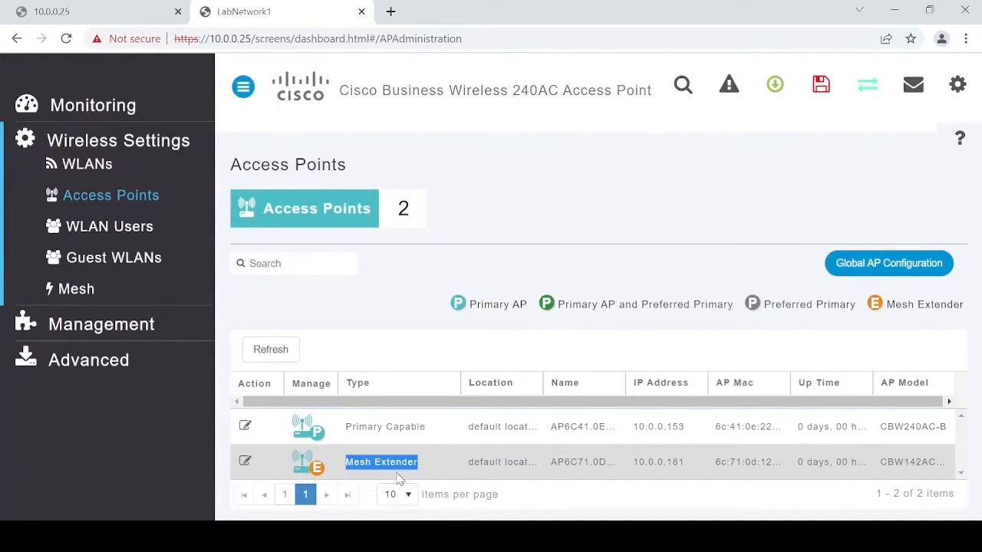
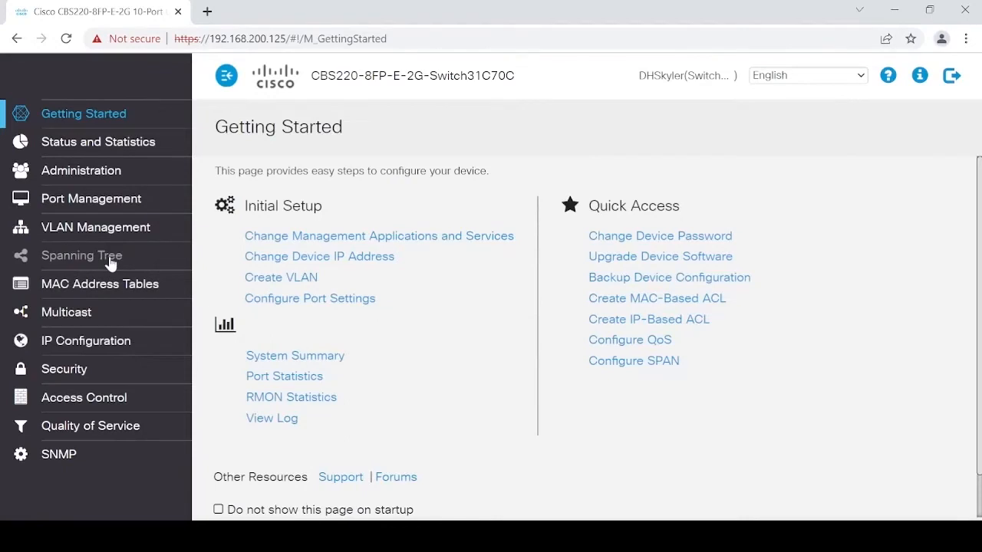
- Switch the management IPv4 address to static 192.168.200.125 with mask 255.255.255.0 and apply
{"action": "left_click", "coordinate": [86, 341]}
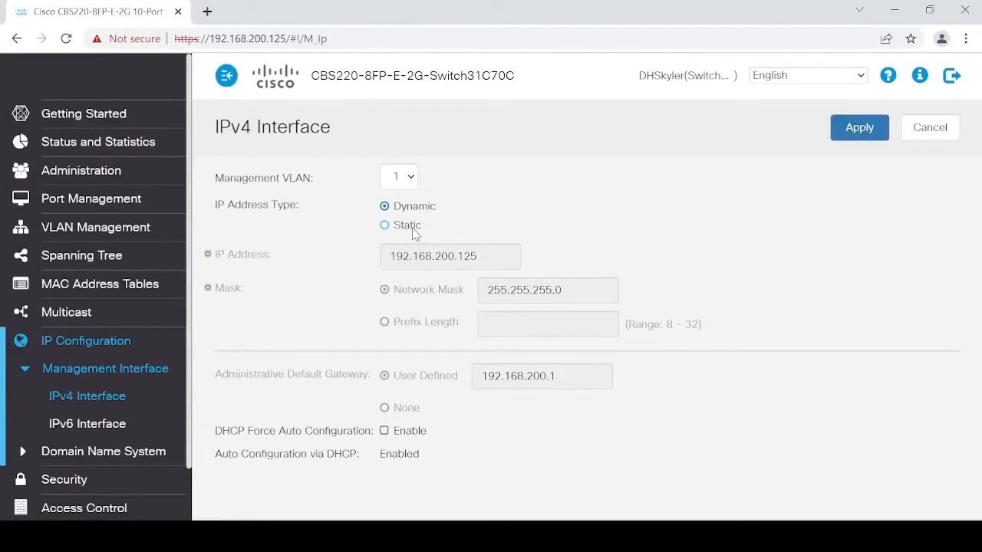
{"action": "left_click", "coordinate": [414, 227]}
{"action": "left_click", "coordinate": [483, 252]}
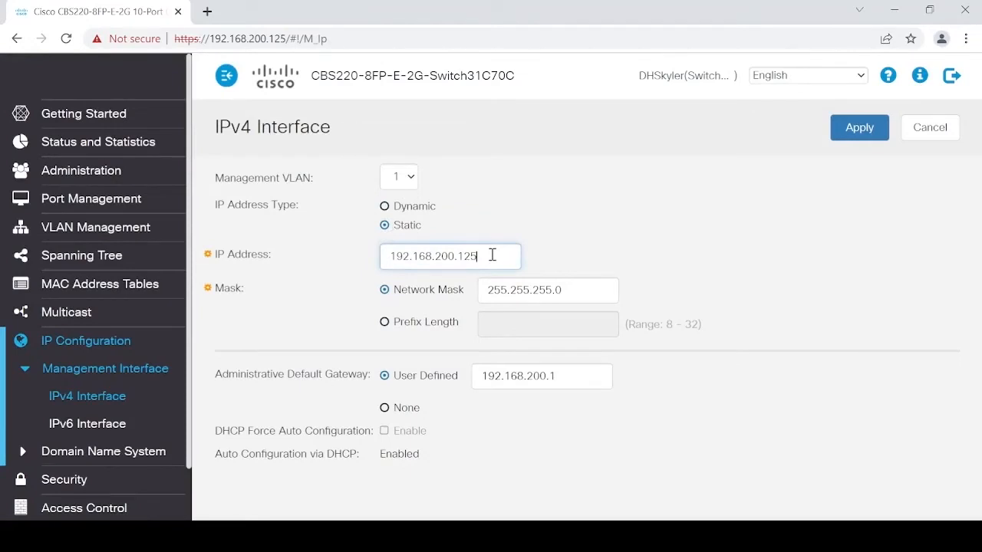
{"action": "left_click_drag", "start_coordinate": [492, 255], "coordinate": [458, 257]}
{"action": "left_click", "coordinate": [846, 126]}
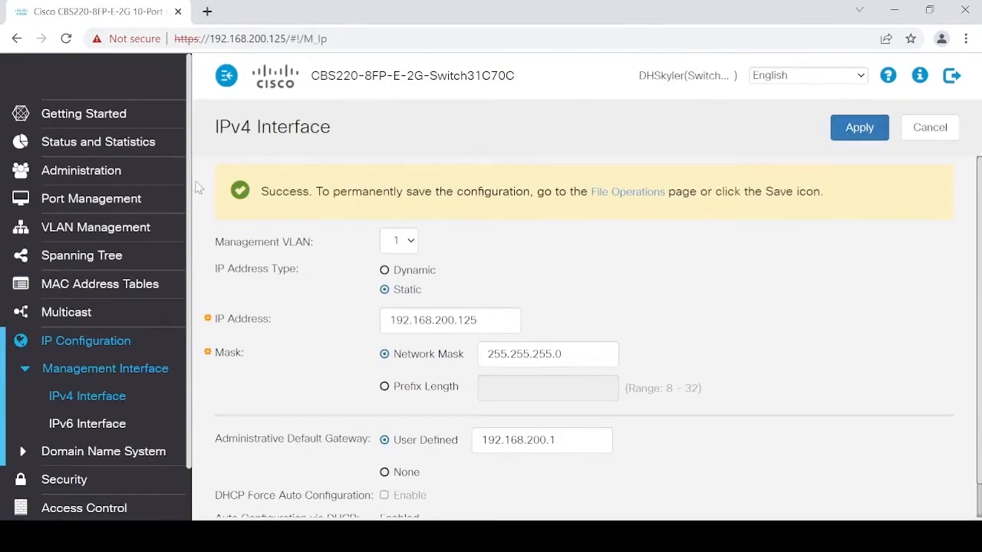
{"action": "left_click", "coordinate": [127, 228]}
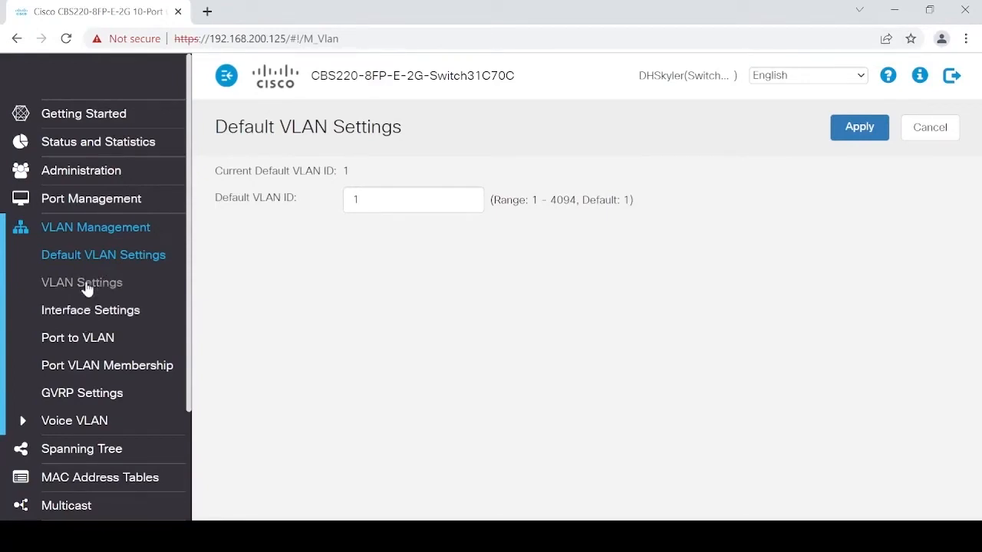
- In the VLAN table, add VLAN 10 named DATA
{"action": "left_click", "coordinate": [81, 257]}
{"action": "left_click", "coordinate": [84, 283]}
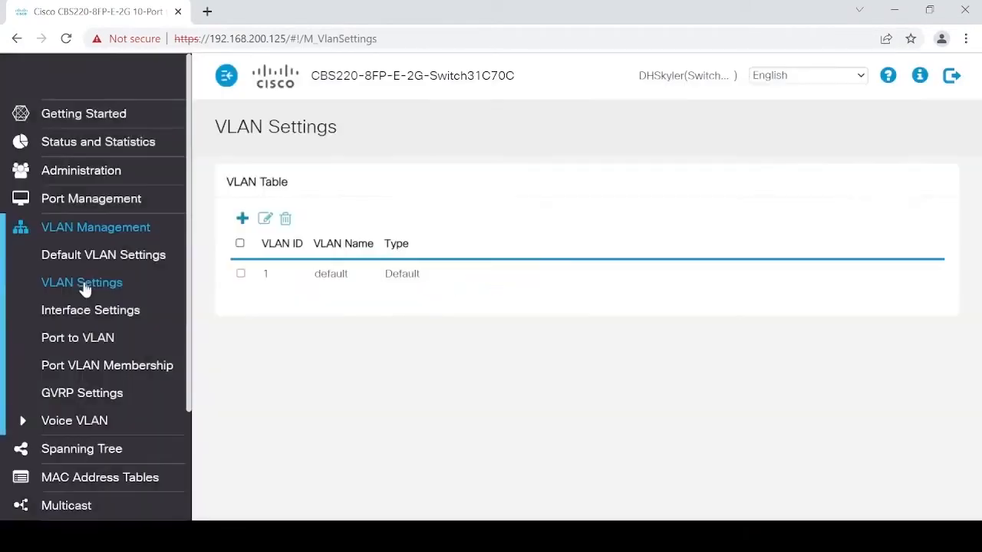
{"action": "left_click", "coordinate": [242, 219]}
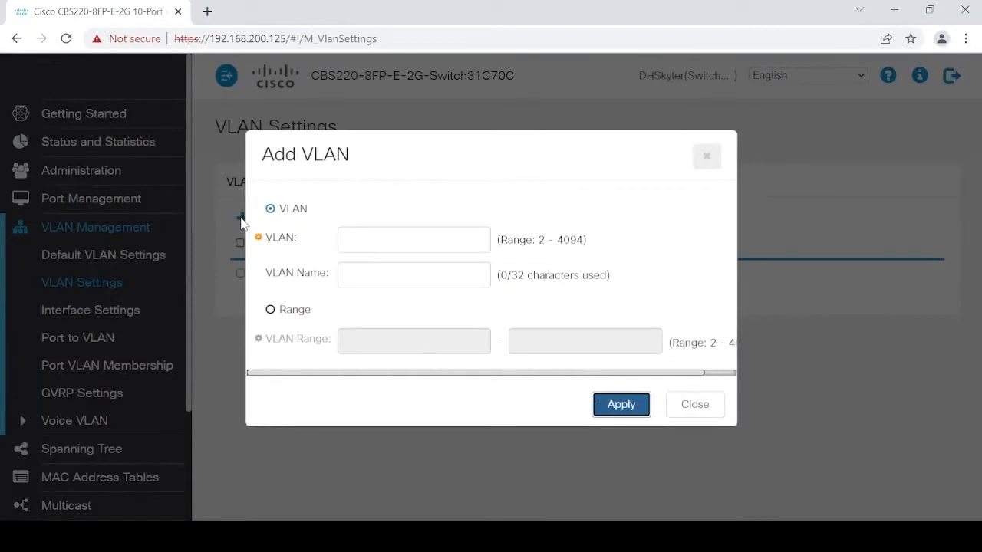
{"action": "left_click", "coordinate": [447, 247]}
{"action": "type", "text": "10"}
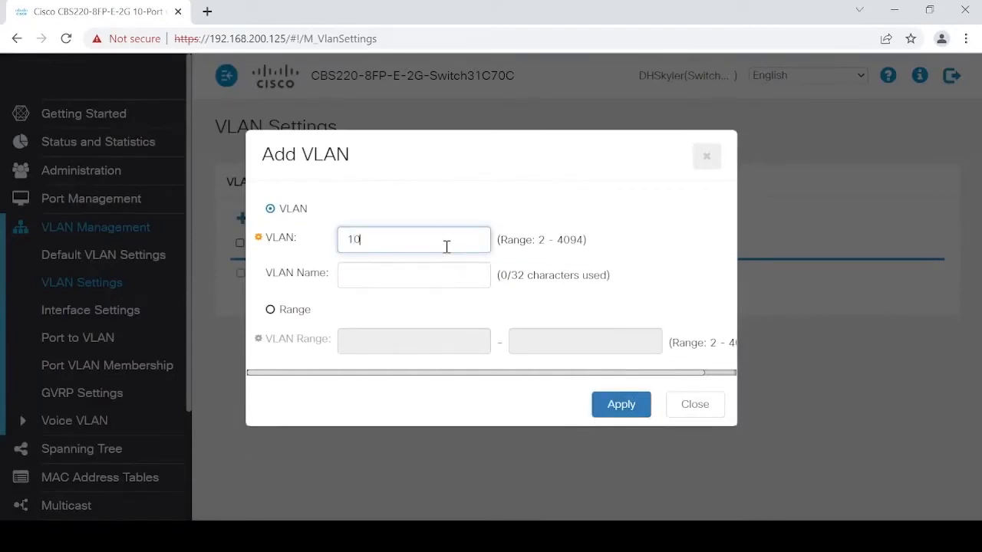
{"action": "key", "text": "Tab"}
{"action": "type", "text": "DATA"}
{"action": "key", "text": "Tab"}
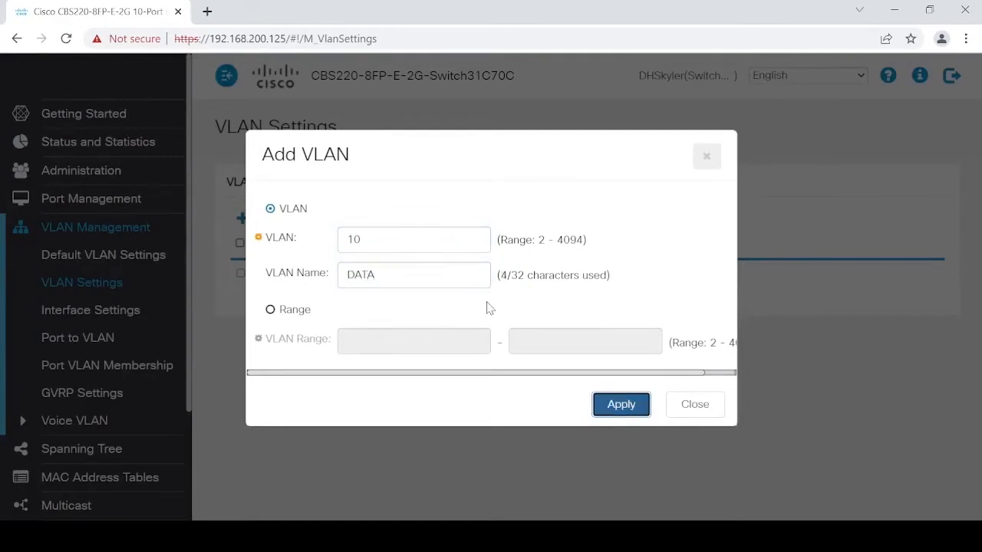
{"action": "left_click", "coordinate": [610, 405]}
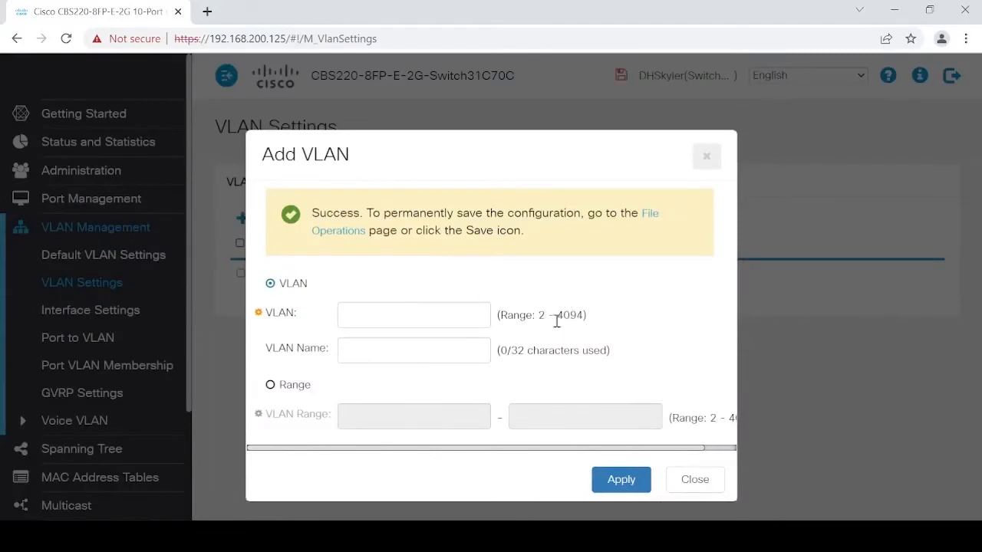
- Add VLAN 20 named GUEST
{"action": "left_click", "coordinate": [419, 312]}
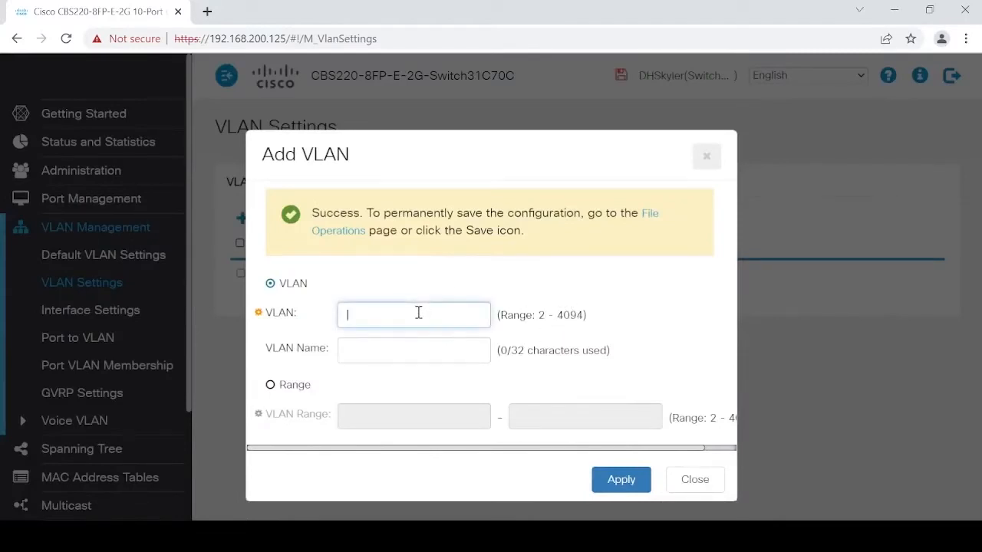
{"action": "type", "text": "3"}
{"action": "key", "text": "BackSpace"}
{"action": "type", "text": "20"}
{"action": "key", "text": "Tab"}
{"action": "type", "text": "GUEST"}
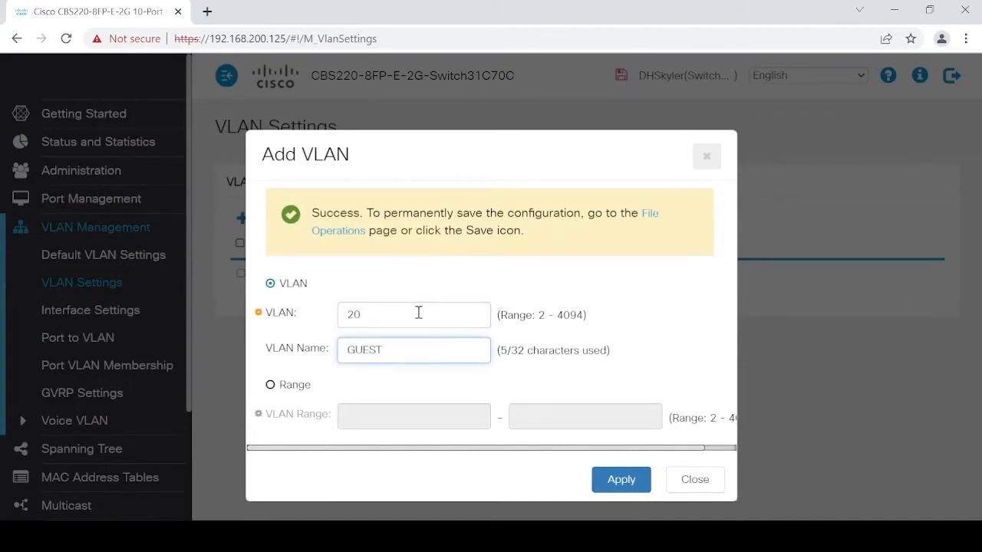
{"action": "left_click", "coordinate": [618, 481]}
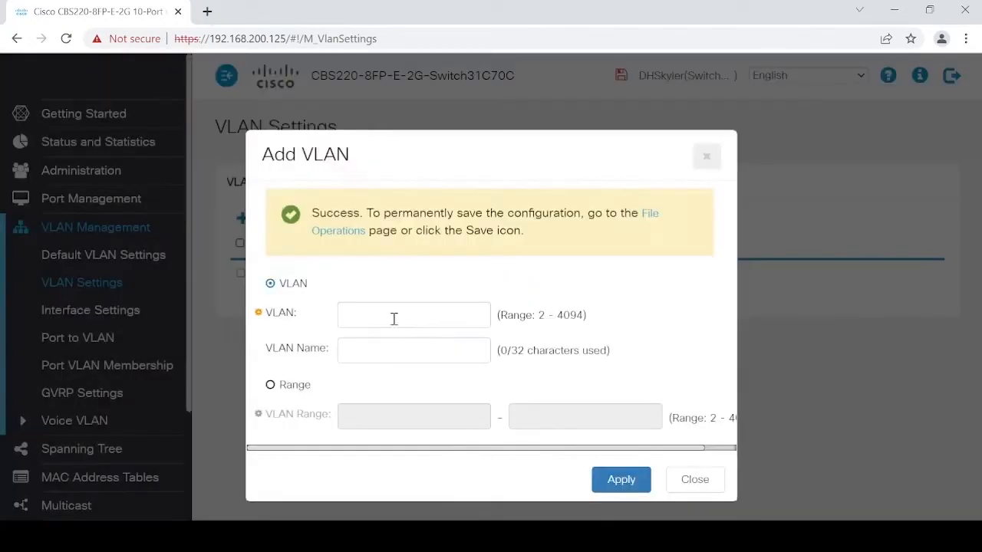
- Add VLAN 30 named VOICE and close the add form to view the VLAN table
{"action": "left_click", "coordinate": [384, 318]}
{"action": "type", "text": "30"}
{"action": "key", "text": "Tab"}
{"action": "type", "text": "VOICE"}
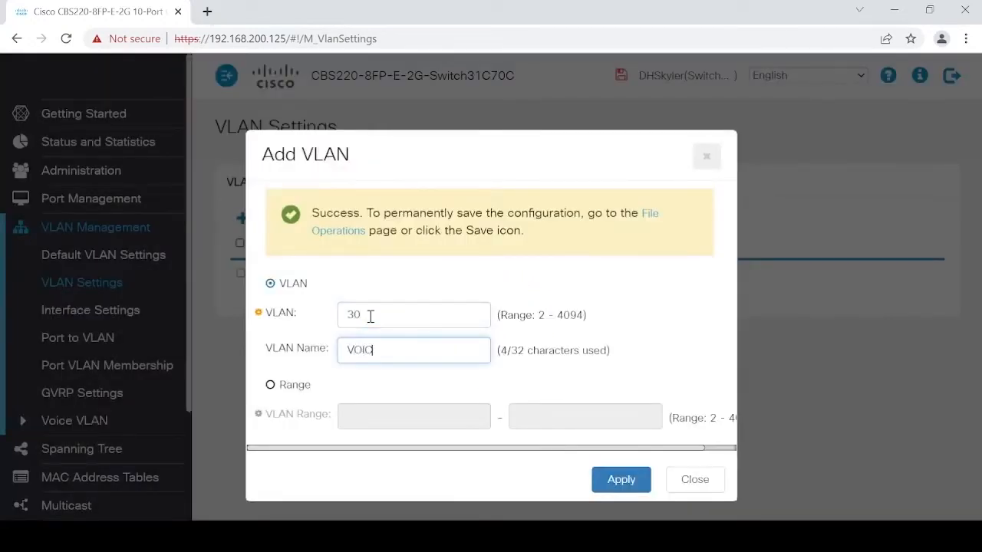
{"action": "left_click", "coordinate": [622, 484]}
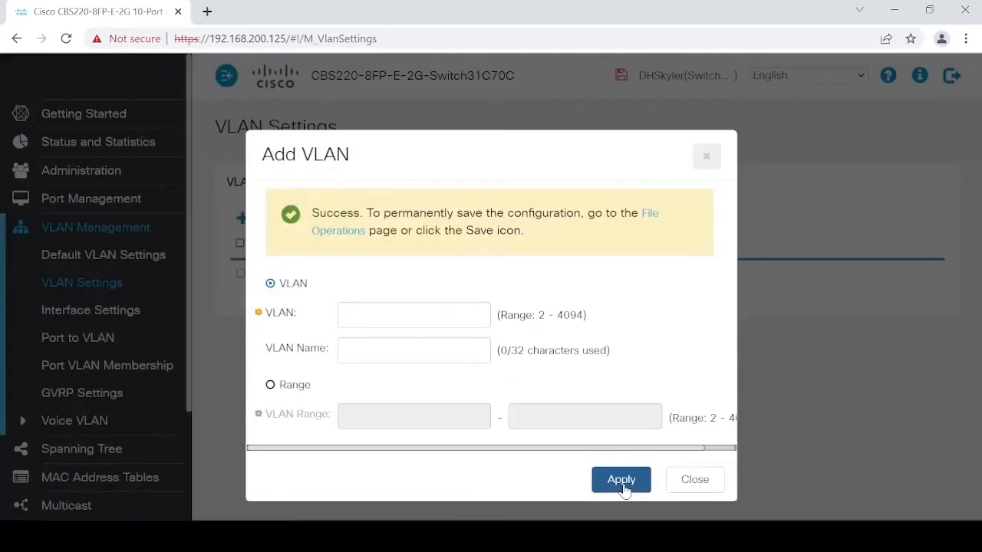
{"action": "left_click", "coordinate": [694, 481]}
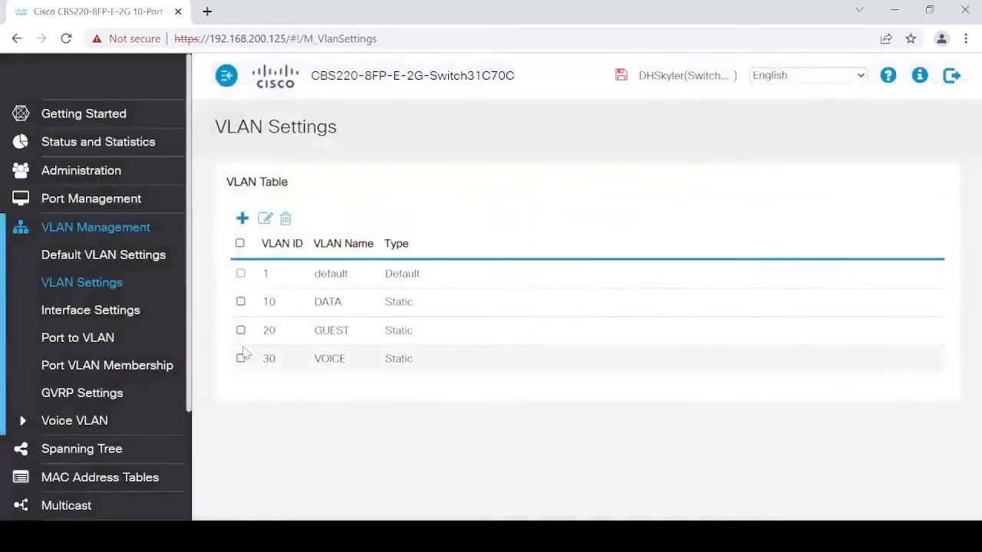
- Set the Voice VLAN ID to 30 in Voice VLAN Properties and apply
{"action": "left_click", "coordinate": [81, 422]}
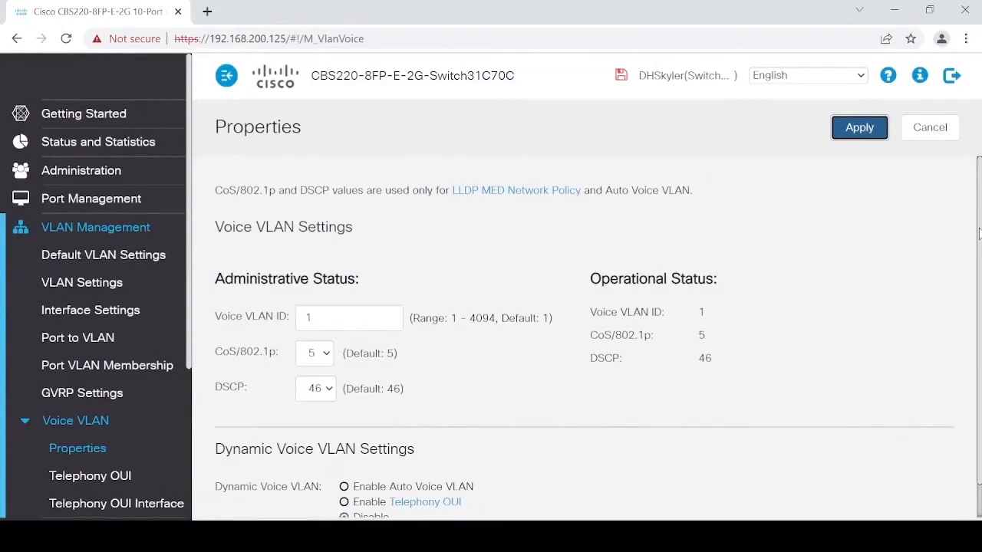
{"action": "scroll", "coordinate": [978, 276], "scroll_direction": "down", "scroll_amount": 1}
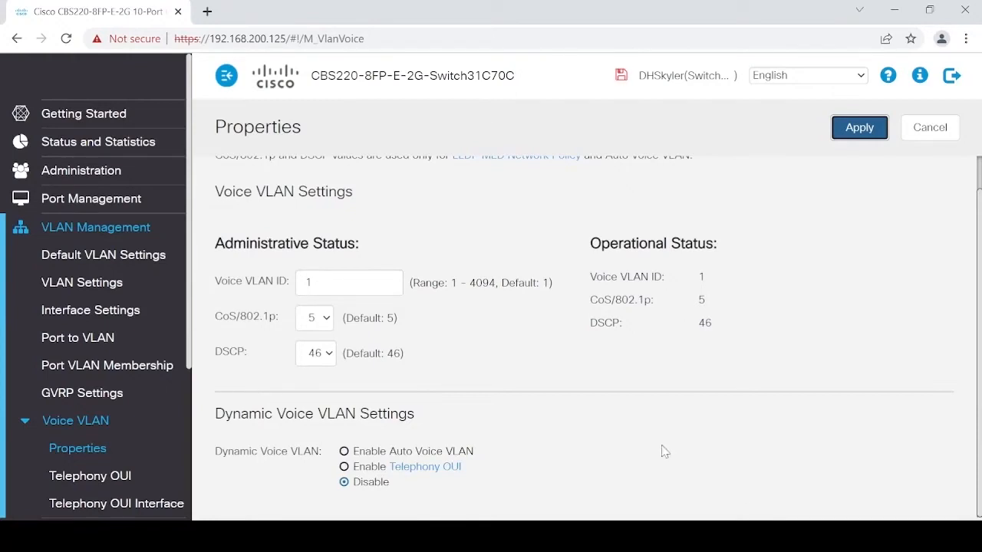
{"action": "left_click", "coordinate": [343, 290]}
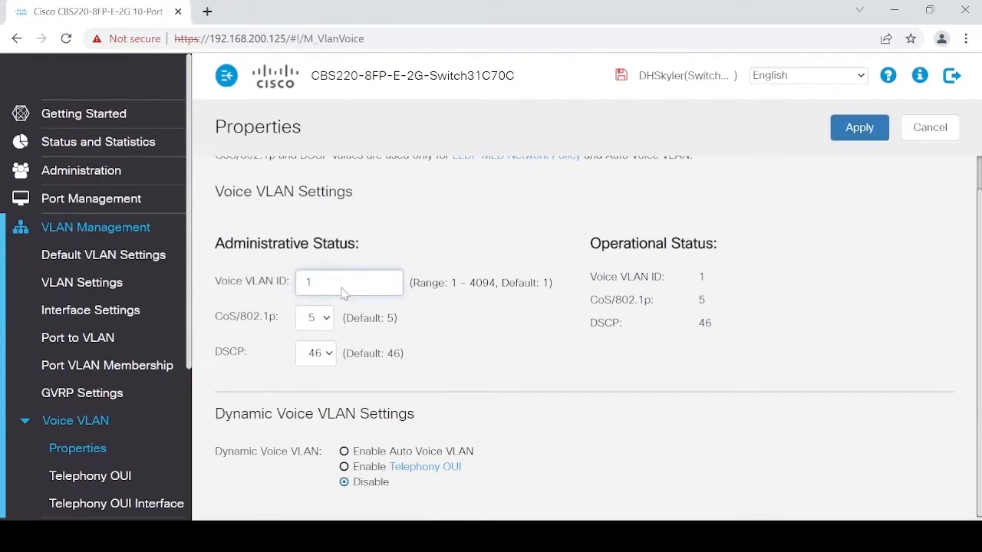
{"action": "key", "text": "BackSpace"}
{"action": "type", "text": "30"}
{"action": "key", "text": "Tab"}
{"action": "left_click", "coordinate": [874, 130]}
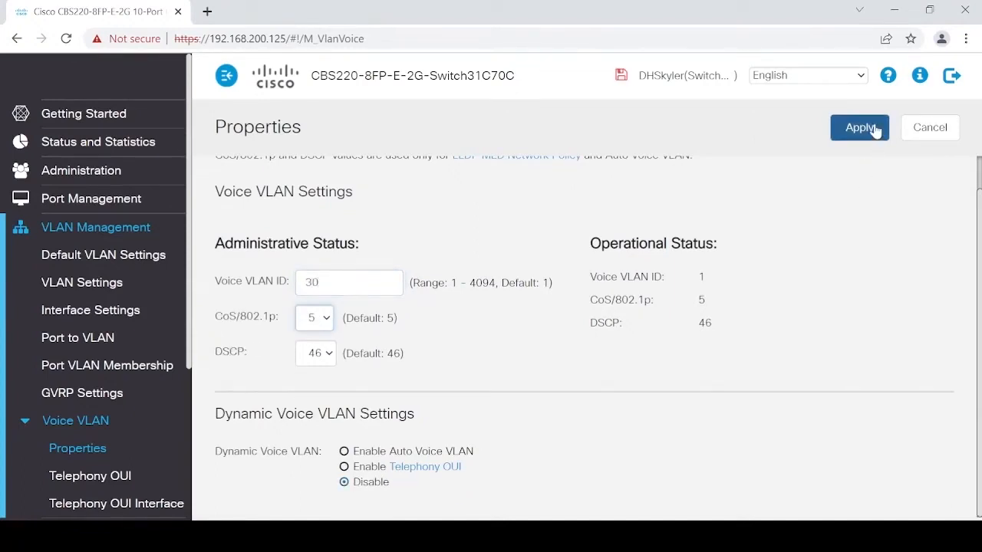
- Enable Auto Voice VLAN and apply the setting
{"action": "left_click", "coordinate": [343, 452]}
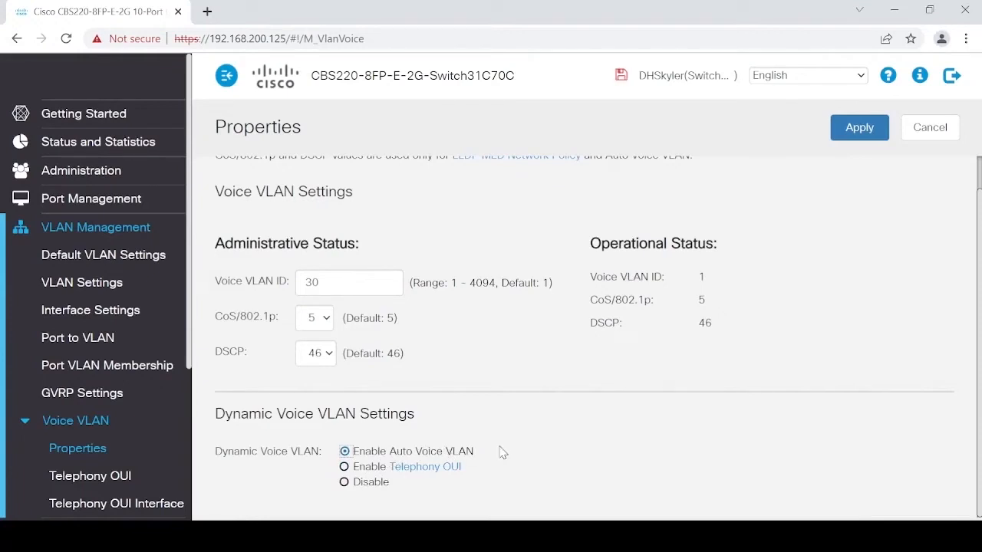
{"action": "left_click", "coordinate": [859, 129]}
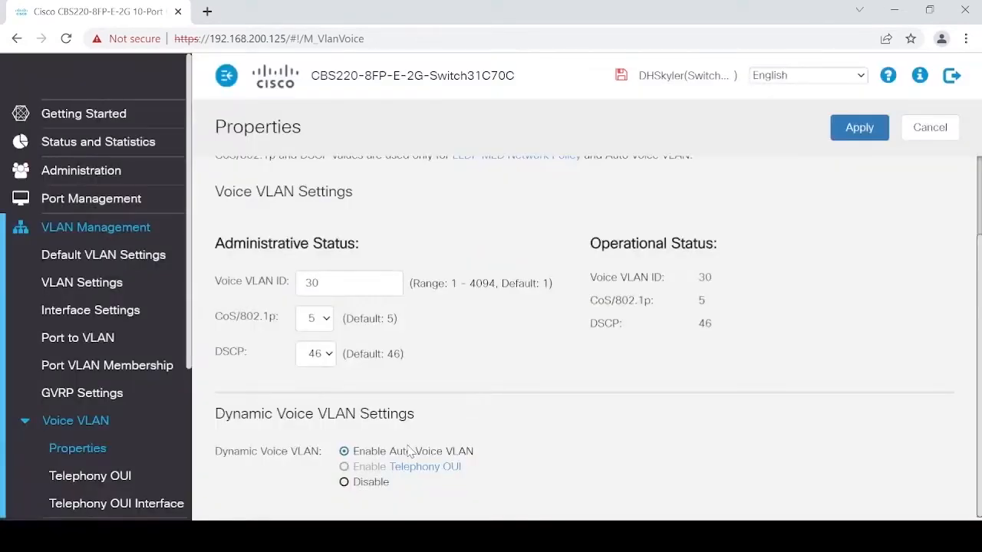
{"action": "left_click", "coordinate": [409, 468]}
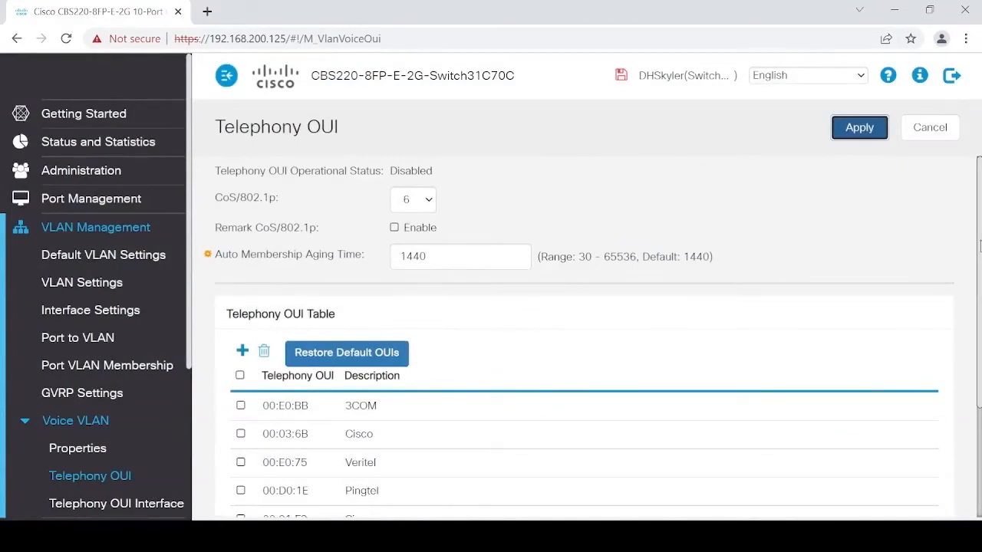
- Scroll the Telephony OUI page to review its Disabled status, CoS 6, aging 1440 and vendor OUIs
{"action": "left_click_drag", "start_coordinate": [979, 245], "coordinate": [975, 381]}
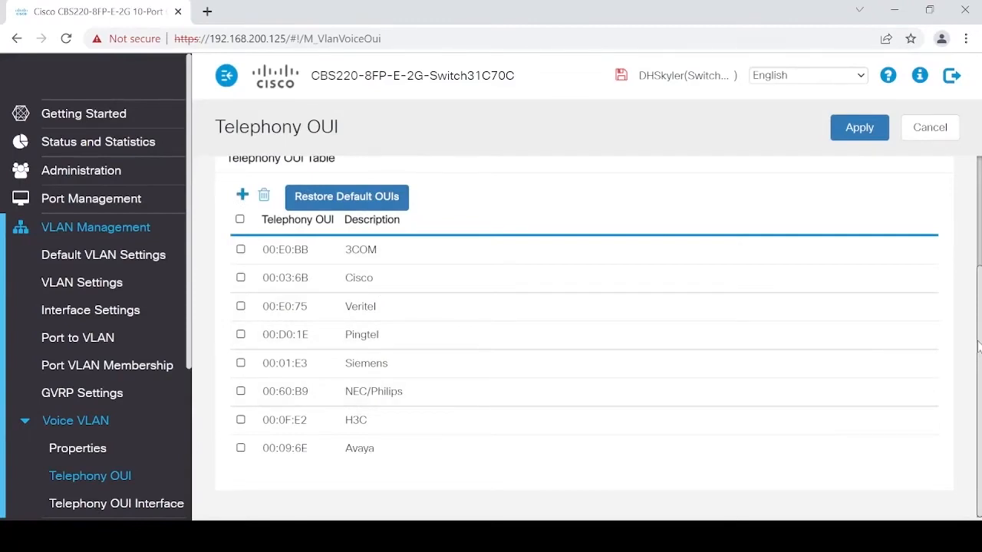
{"action": "left_click_drag", "start_coordinate": [979, 353], "coordinate": [970, 282]}
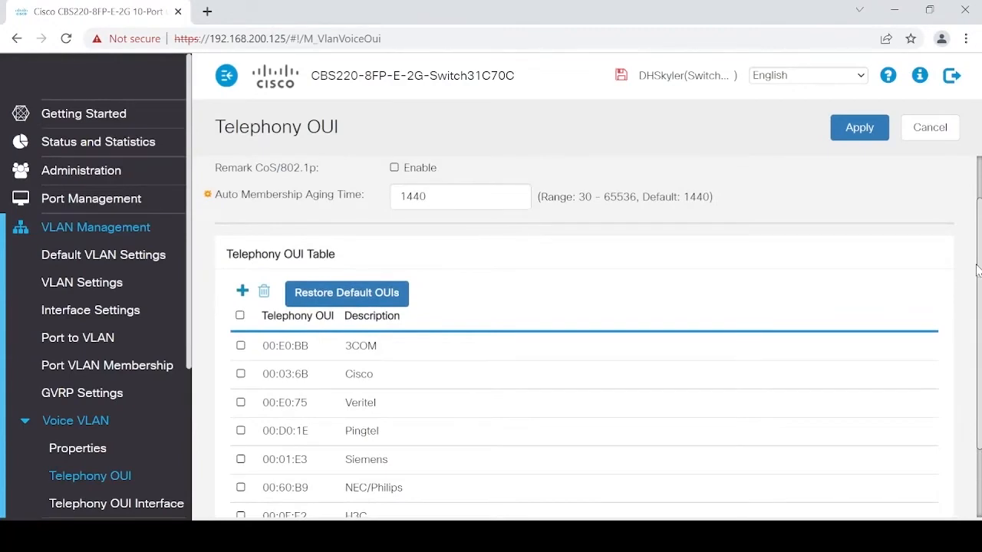
{"action": "left_click_drag", "start_coordinate": [978, 270], "coordinate": [968, 199]}
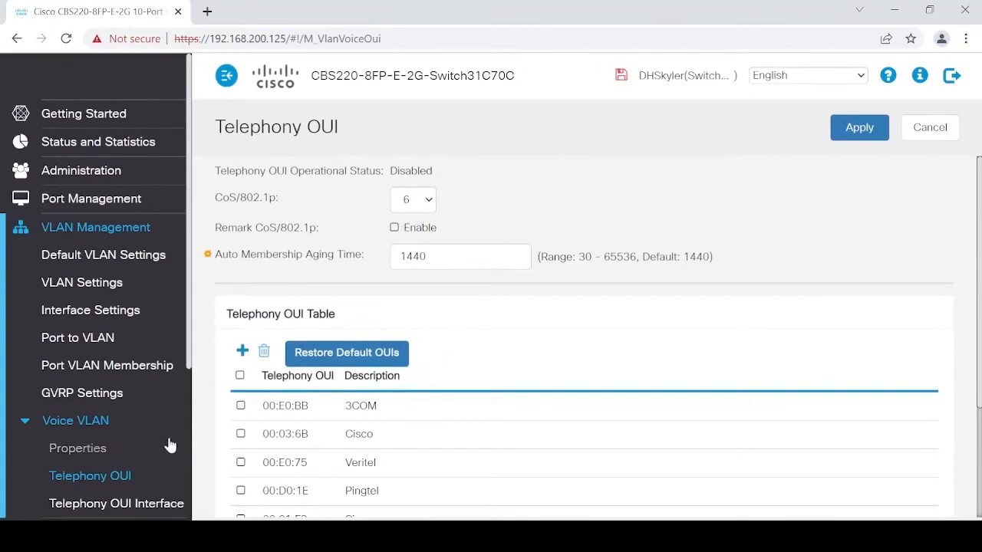
- Reapply voice VLAN 30 with Auto Voice VLAN and save the running configuration to startup
{"action": "left_click", "coordinate": [76, 450]}
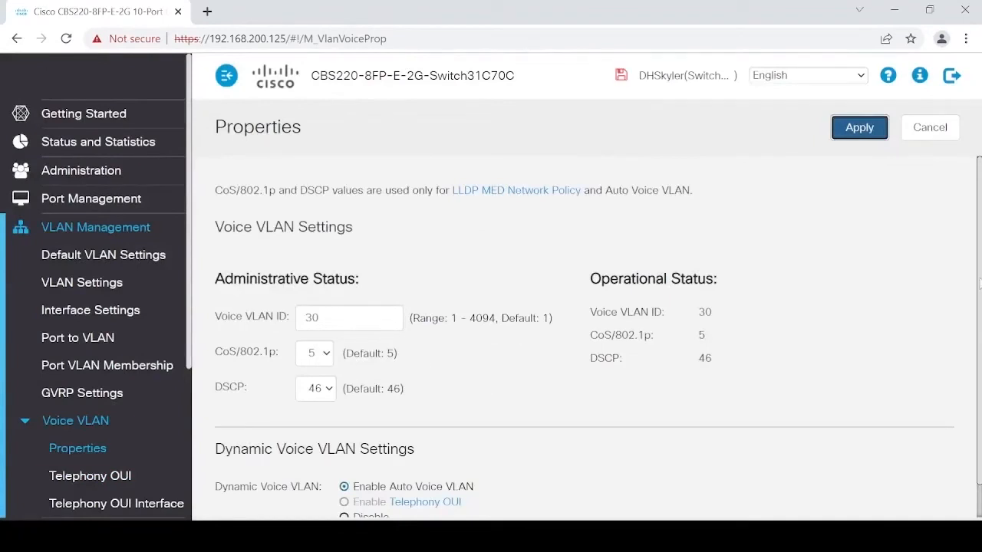
{"action": "scroll", "coordinate": [978, 286], "scroll_direction": "down", "scroll_amount": 1}
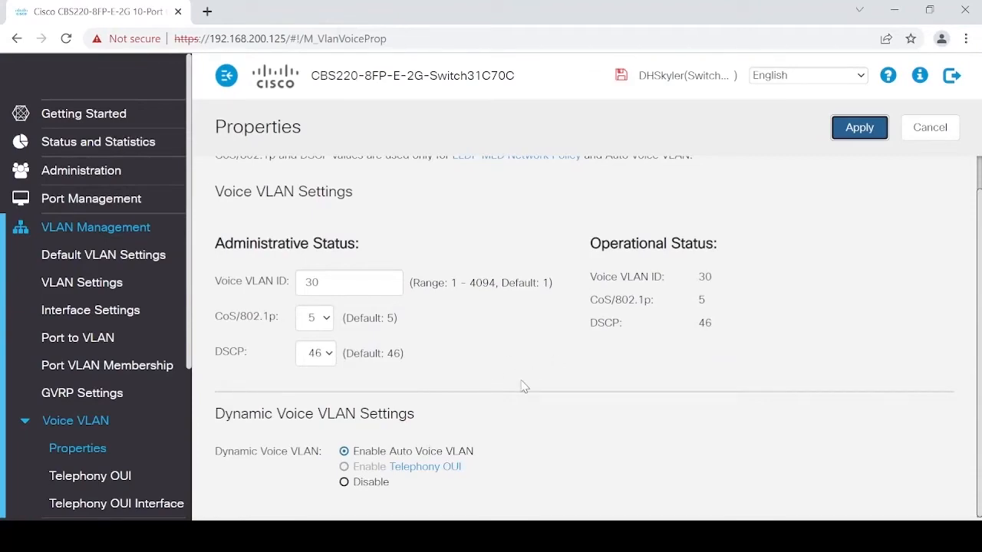
{"action": "left_click", "coordinate": [863, 126]}
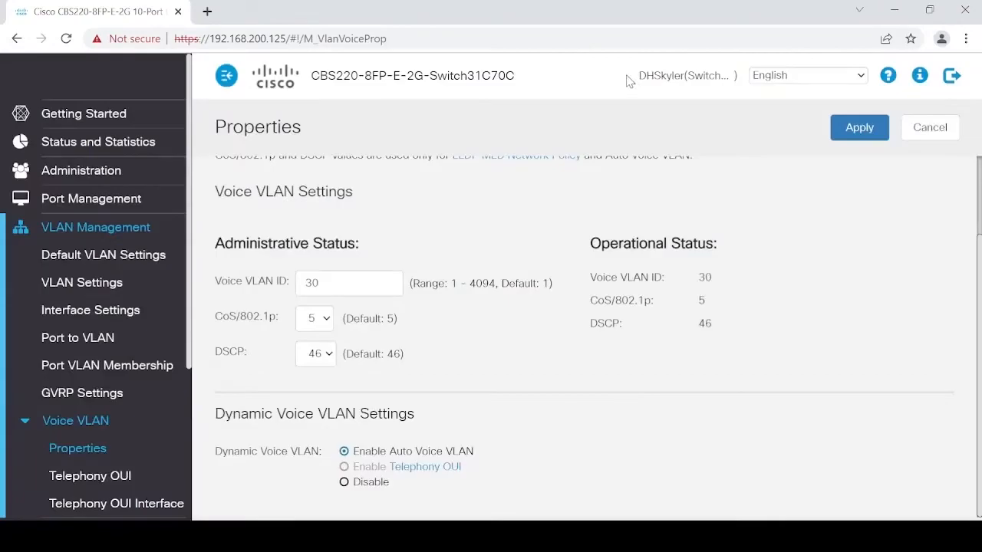
{"action": "left_click", "coordinate": [623, 76]}
- Go to the VLAN Interface Settings table and select port GE8
{"action": "left_click", "coordinate": [95, 289]}
{"action": "left_click", "coordinate": [83, 311]}
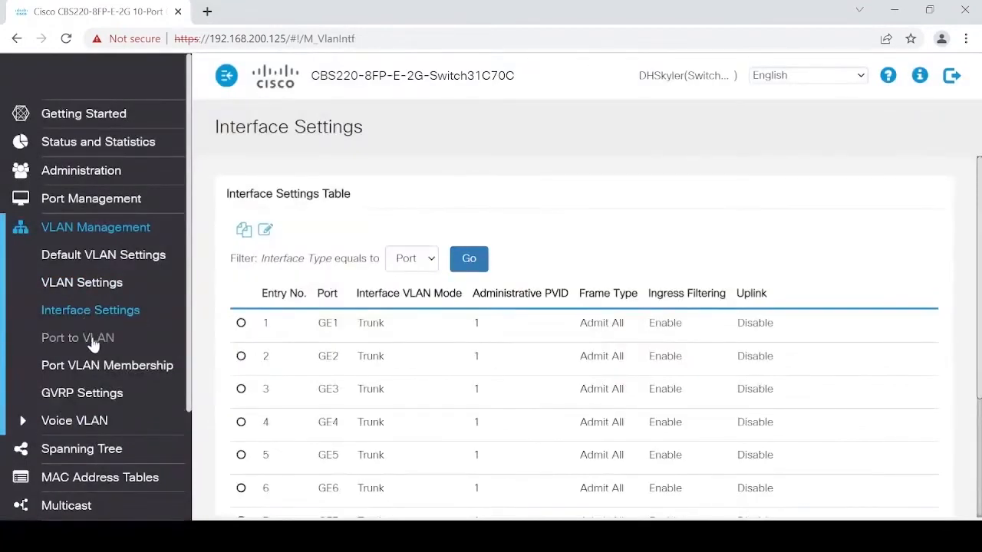
{"action": "left_click", "coordinate": [91, 340]}
{"action": "left_click", "coordinate": [107, 370]}
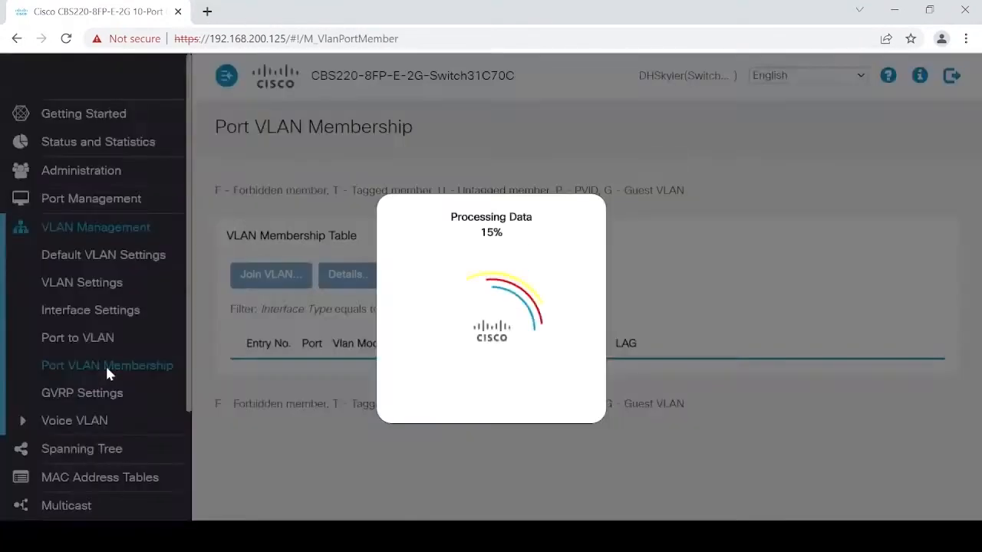
{"action": "left_click", "coordinate": [83, 311]}
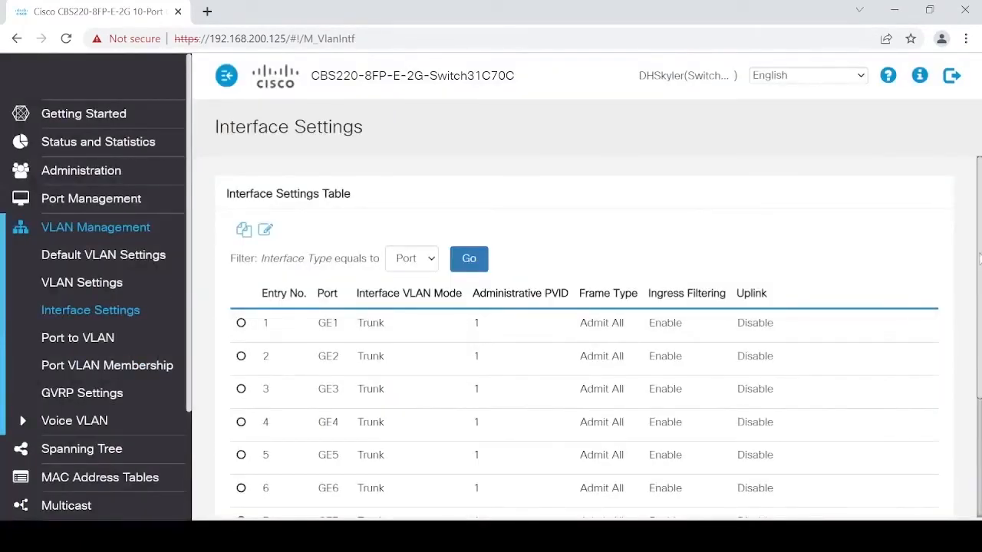
{"action": "left_click_drag", "start_coordinate": [978, 260], "coordinate": [972, 365]}
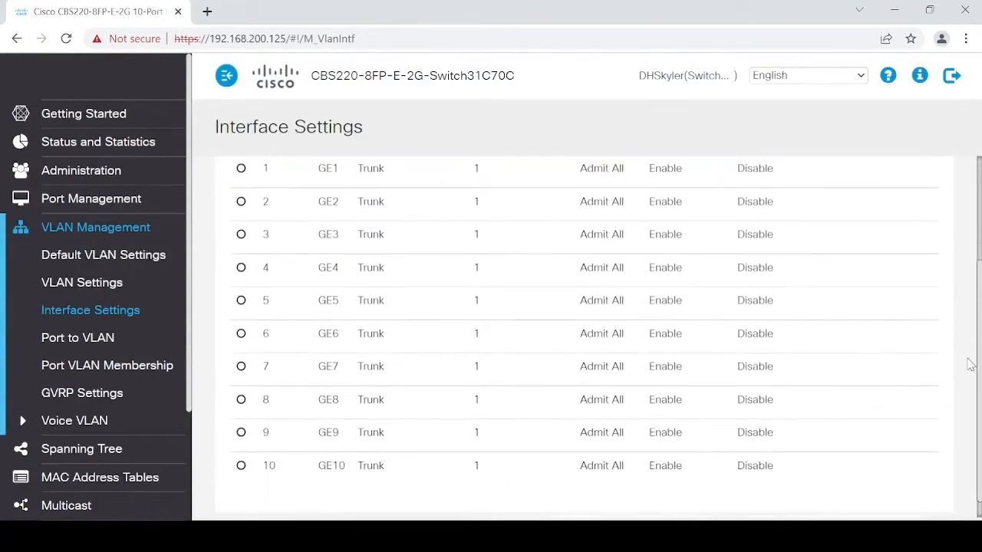
{"action": "left_click", "coordinate": [242, 400]}
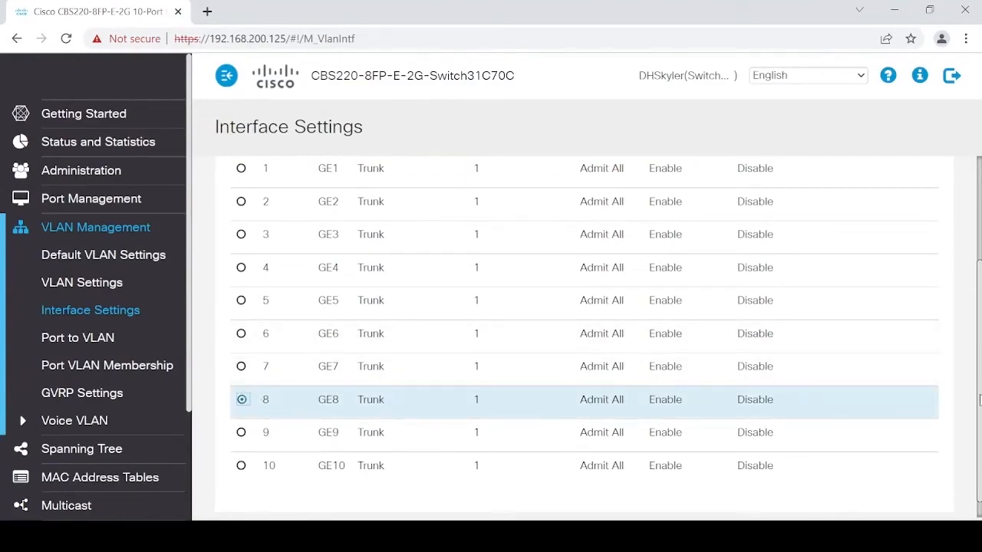
{"action": "left_click_drag", "start_coordinate": [979, 403], "coordinate": [966, 333]}
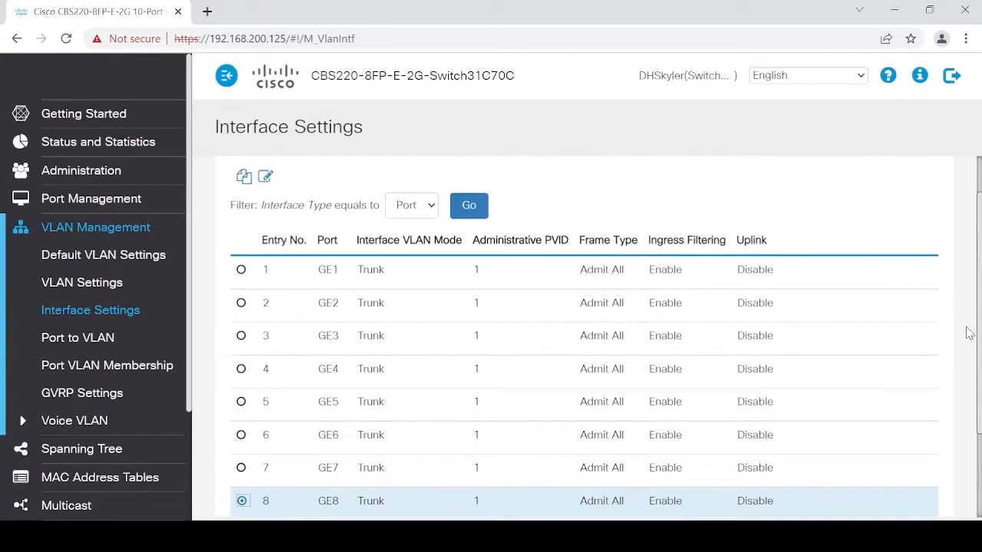
- Edit GE8 to General mode with administrative PVID 10, apply, and close the form
{"action": "left_click", "coordinate": [266, 178]}
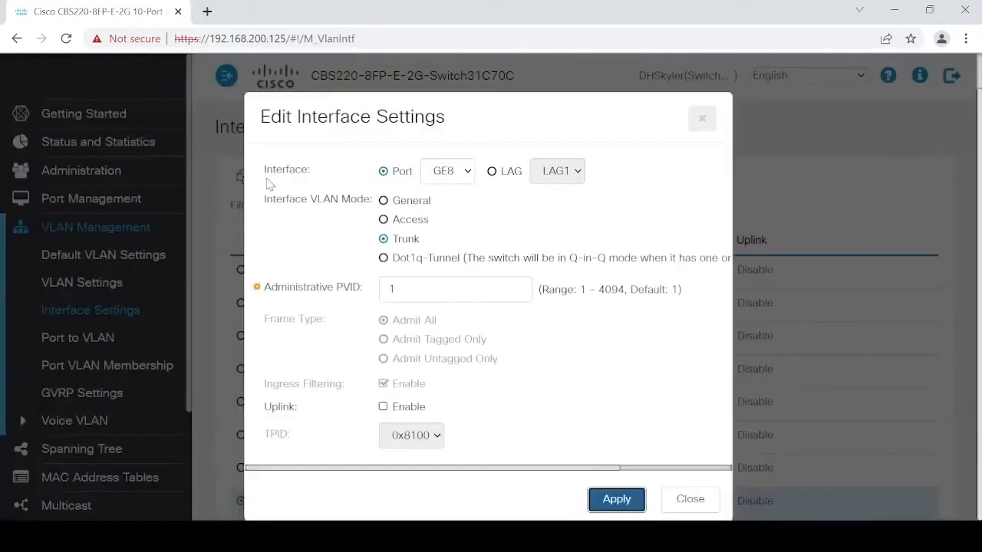
{"action": "left_click", "coordinate": [414, 202]}
{"action": "double_click", "coordinate": [410, 291]}
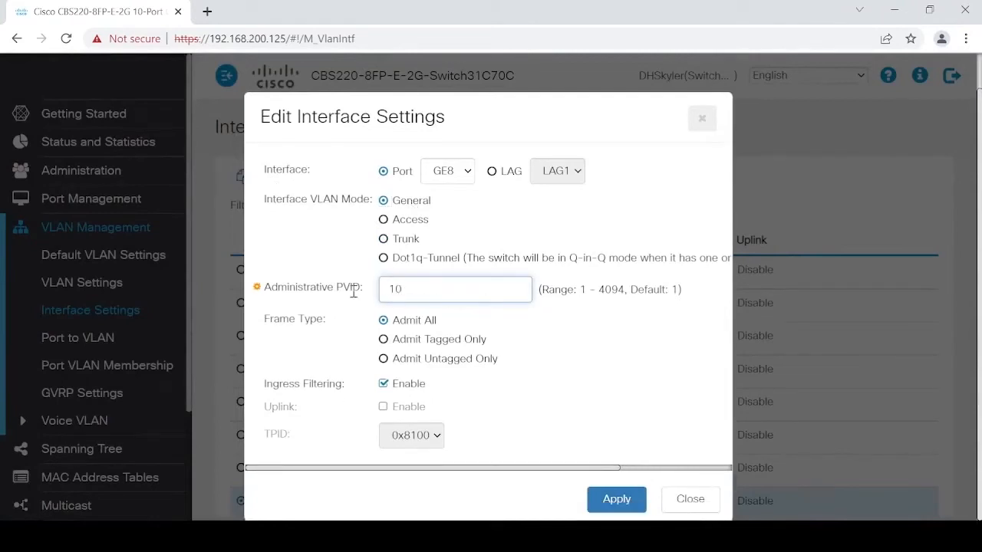
{"action": "left_click", "coordinate": [613, 510]}
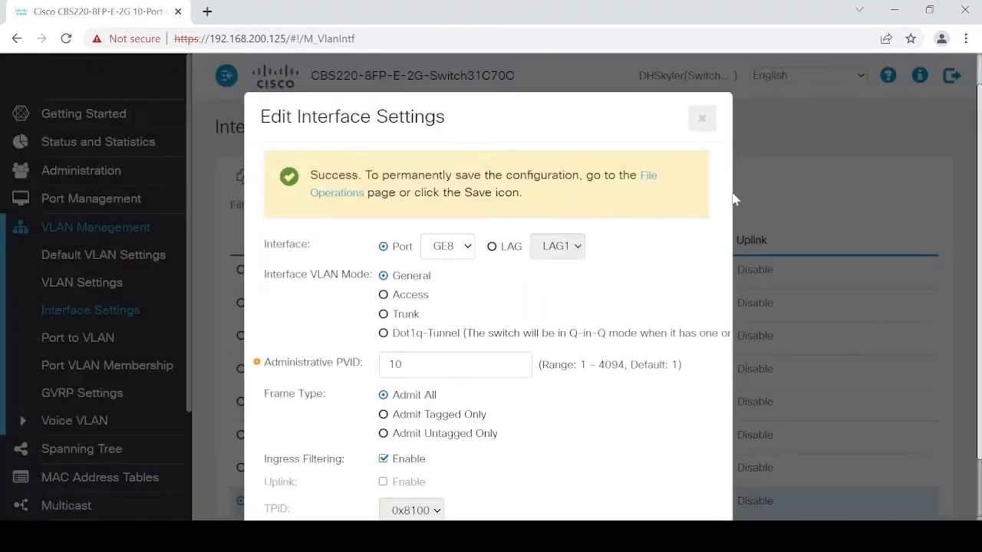
{"action": "scroll", "coordinate": [710, 316], "scroll_direction": "down", "scroll_amount": 1}
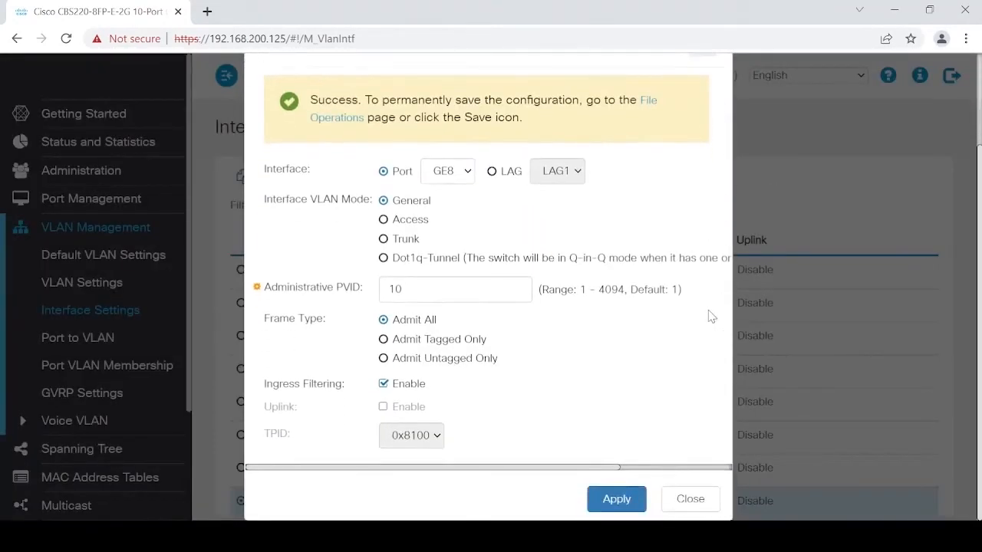
{"action": "left_click", "coordinate": [620, 500]}
{"action": "scroll", "coordinate": [493, 457], "scroll_direction": "up", "scroll_amount": 2}
{"action": "left_click_drag", "start_coordinate": [493, 457], "coordinate": [718, 160]}
{"action": "left_click", "coordinate": [707, 161]}
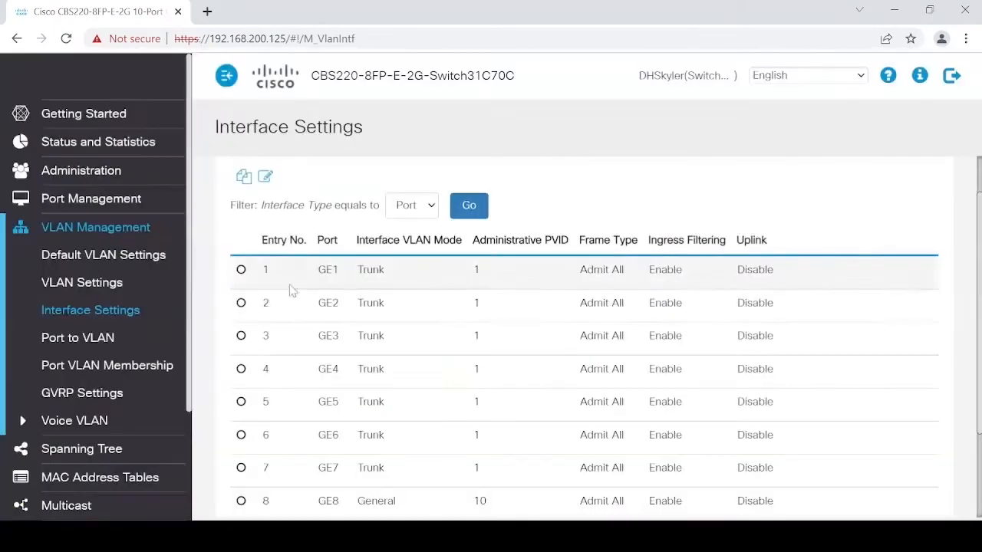
- In Port VLAN Membership, join GE8 to VLAN 20 as tagged and apply
{"action": "left_click", "coordinate": [81, 339]}
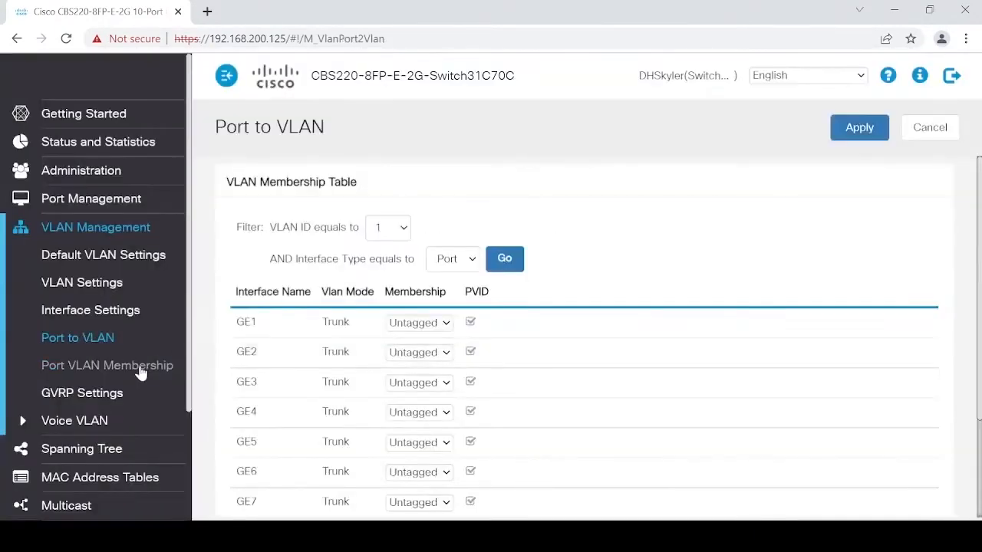
{"action": "left_click", "coordinate": [140, 372]}
{"action": "scroll", "coordinate": [326, 352], "scroll_direction": "down", "scroll_amount": 3}
{"action": "left_click", "coordinate": [241, 345]}
{"action": "scroll", "coordinate": [298, 360], "scroll_direction": "up", "scroll_amount": 2}
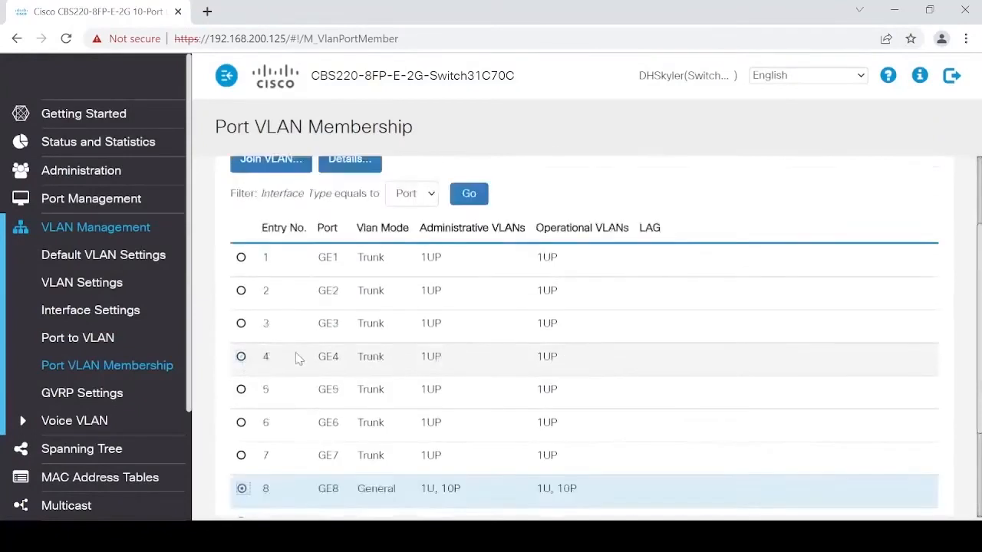
{"action": "scroll", "coordinate": [298, 359], "scroll_direction": "up", "scroll_amount": 2}
{"action": "left_click", "coordinate": [270, 274]}
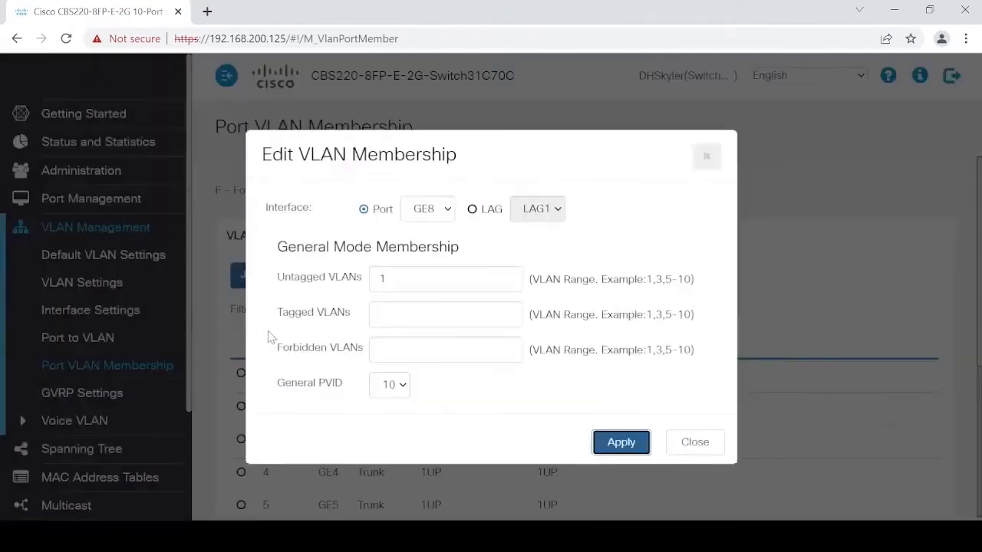
{"action": "left_click", "coordinate": [407, 281]}
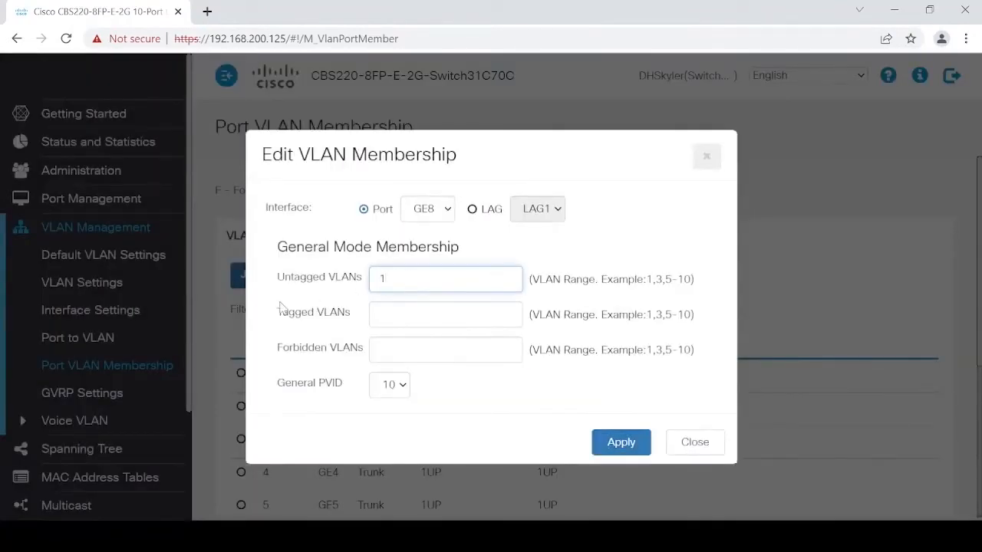
{"action": "key", "text": "Tab"}
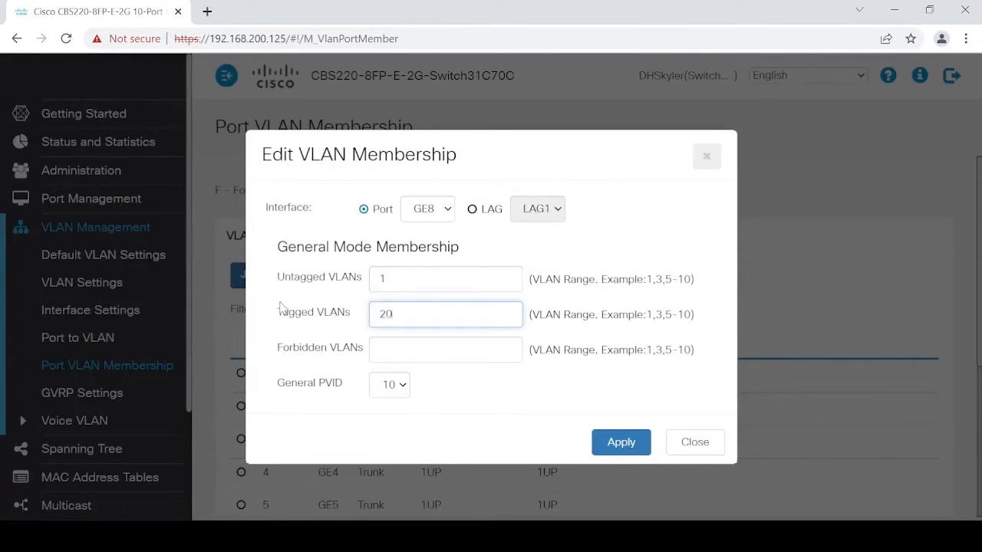
{"action": "left_click", "coordinate": [613, 449]}
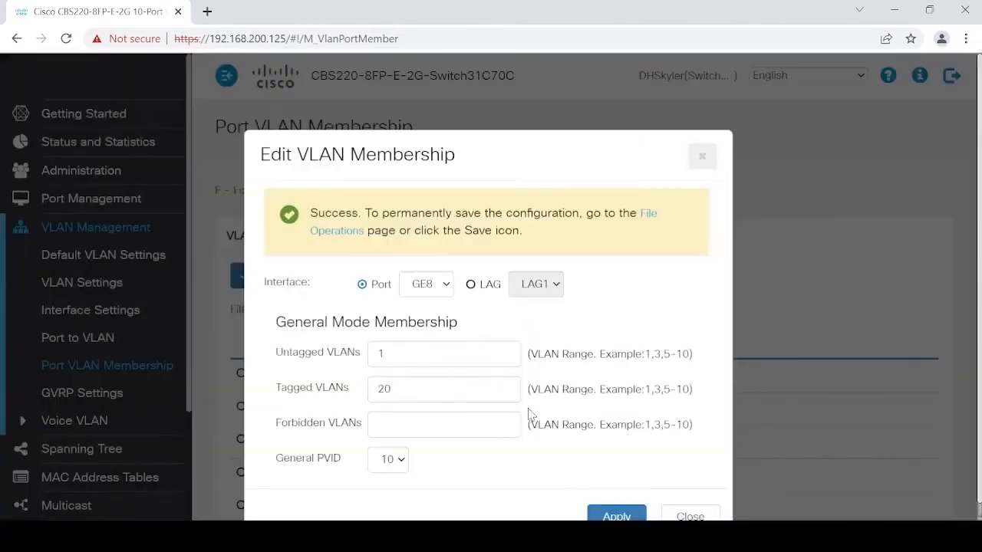
{"action": "scroll", "coordinate": [544, 408], "scroll_direction": "down", "scroll_amount": 1}
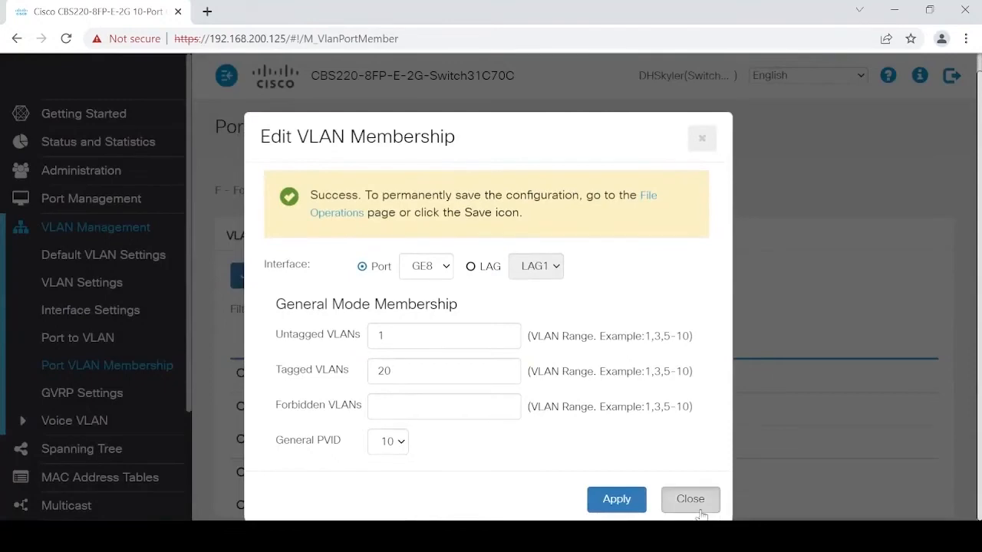
{"action": "left_click", "coordinate": [699, 512]}
- Confirm GE8 shows 1U, 10P, 20T and save the running configuration
{"action": "scroll", "coordinate": [565, 387], "scroll_direction": "down", "scroll_amount": 4}
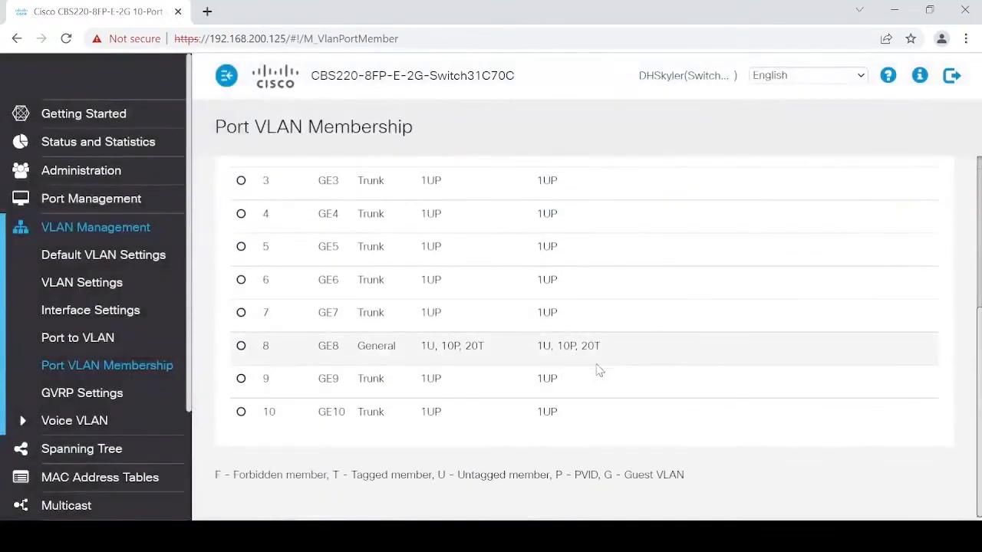
{"action": "left_click_drag", "start_coordinate": [623, 350], "coordinate": [420, 350]}
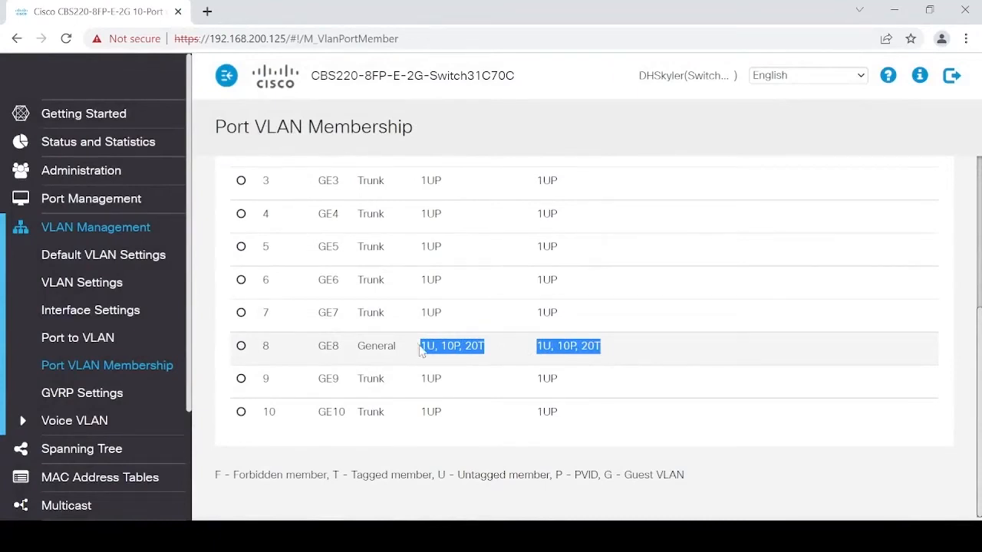
{"action": "left_click", "coordinate": [617, 74]}
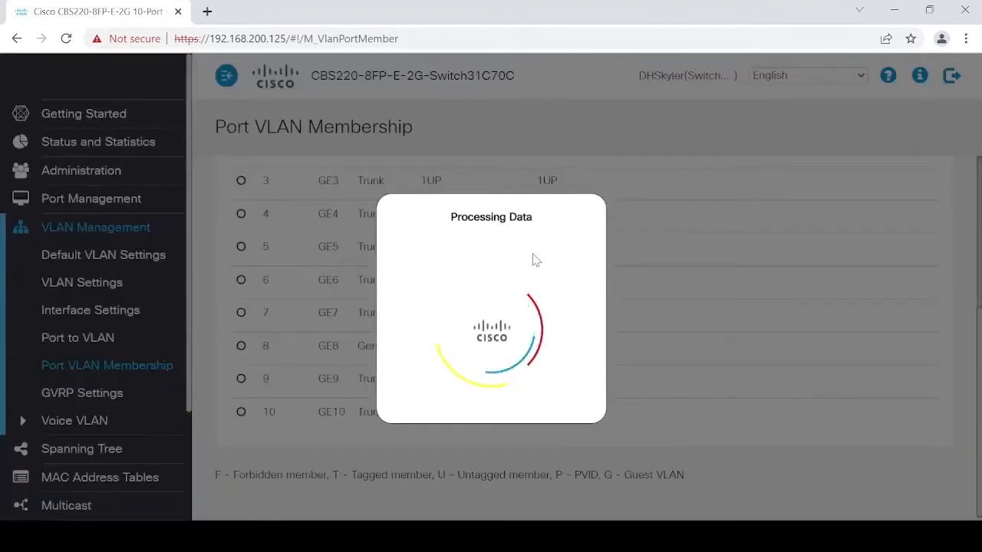
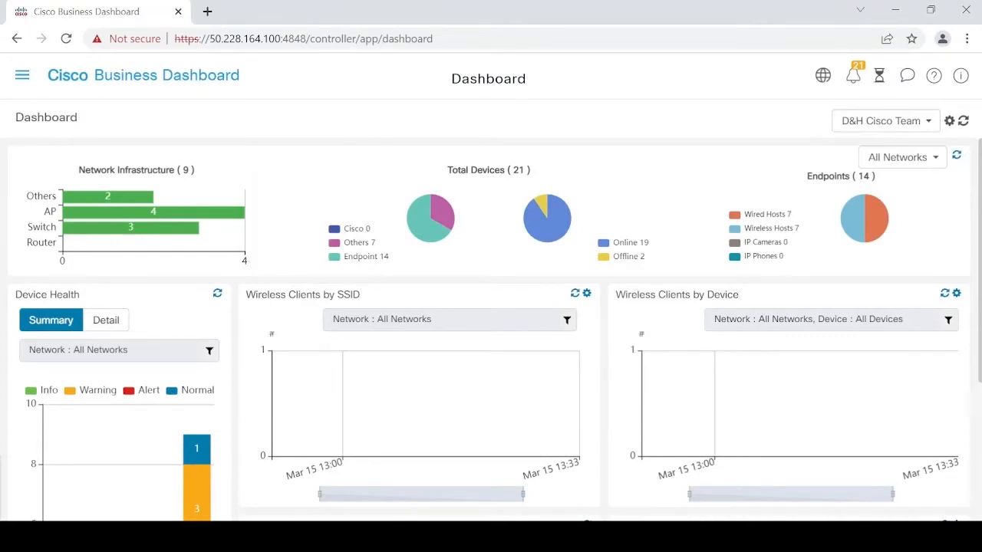
- Switch the dashboard to All Organizations: 19 devices online, 2 offline, 7 wired and 7 wireless hosts
{"action": "left_click", "coordinate": [949, 124]}
{"action": "left_click", "coordinate": [928, 122]}
{"action": "left_click", "coordinate": [914, 145]}
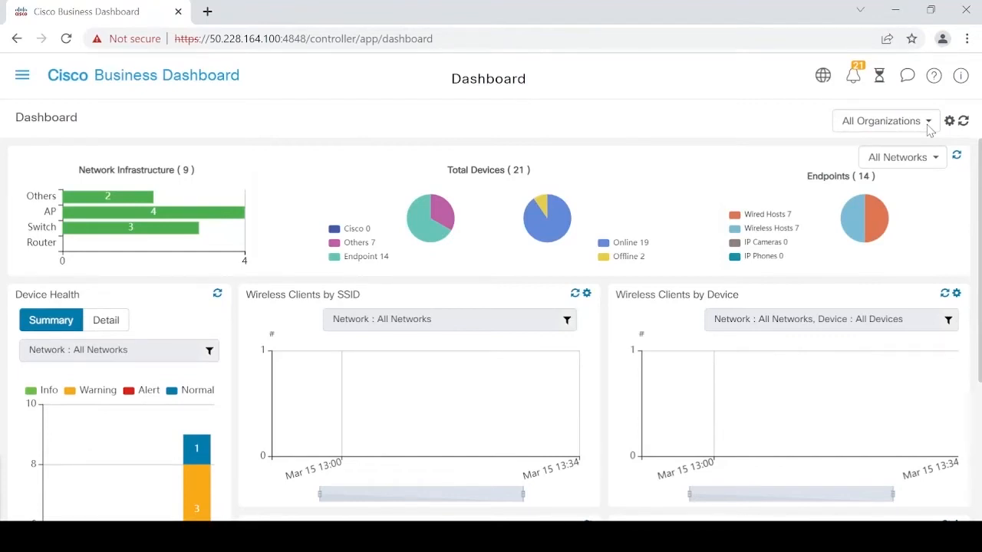
{"action": "left_click", "coordinate": [21, 76]}
- On the Network map, inspect Offsite Location's details and home-switch alerts, then return to the network list
{"action": "left_click", "coordinate": [57, 177]}
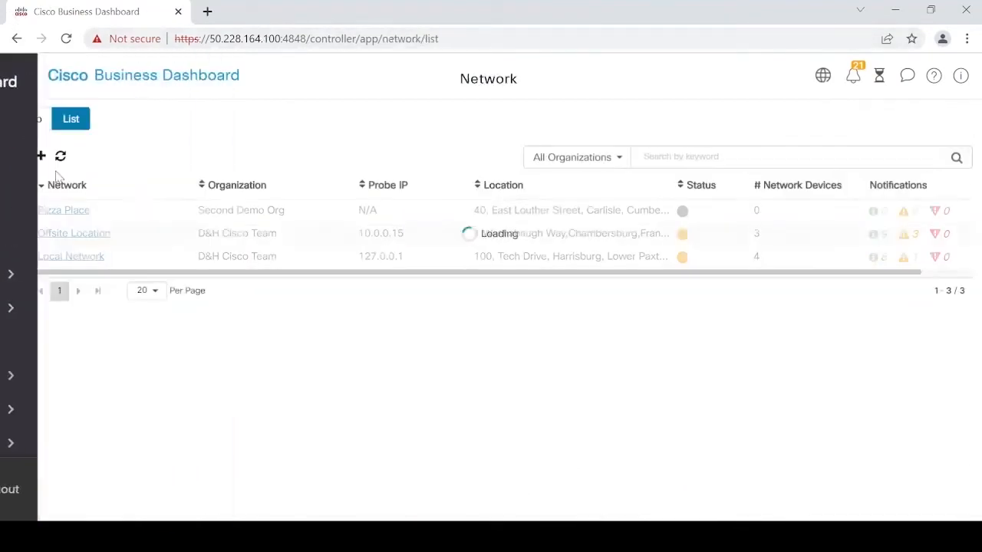
{"action": "left_click", "coordinate": [32, 119]}
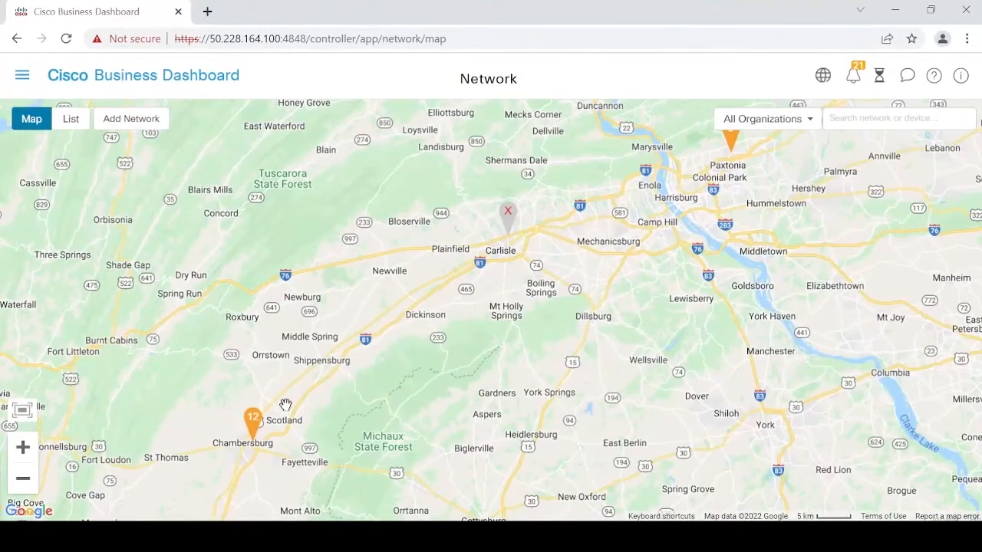
{"action": "left_click", "coordinate": [253, 418]}
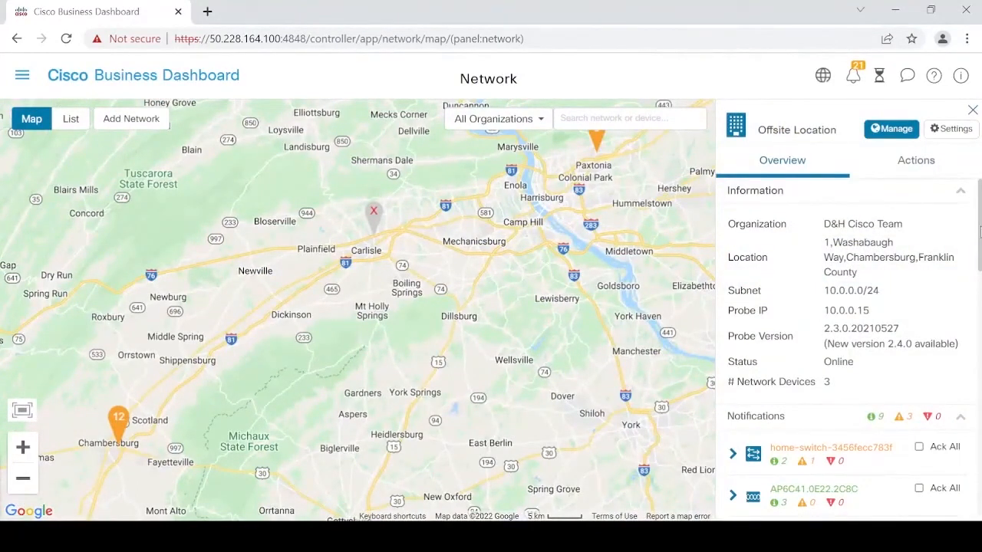
{"action": "scroll", "coordinate": [980, 233], "scroll_direction": "down", "scroll_amount": 2}
{"action": "left_click", "coordinate": [756, 290]}
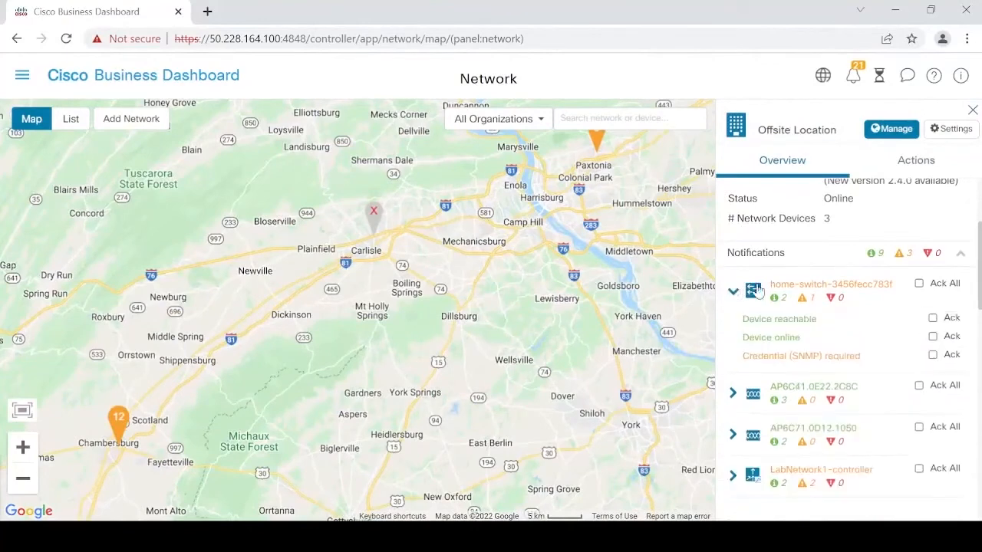
{"action": "left_click_drag", "start_coordinate": [979, 284], "coordinate": [953, 220]}
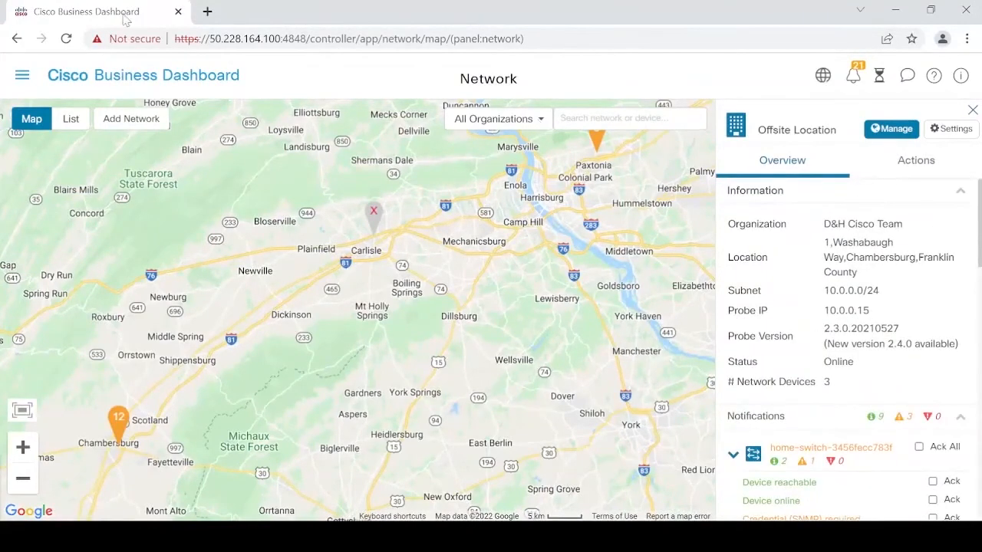
{"action": "left_click", "coordinate": [68, 127]}
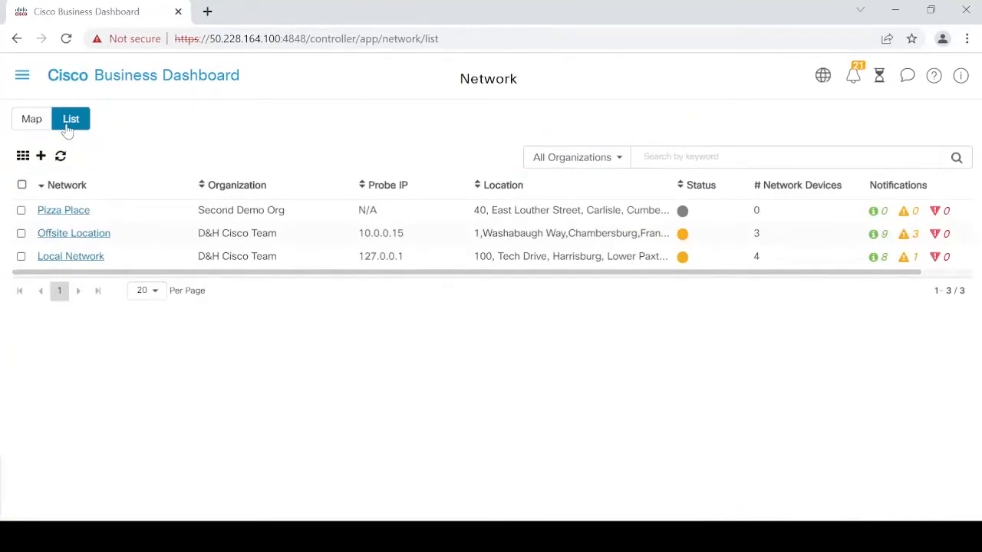
- Open Local Network's topology, then its Floor Plan view with no buildings yet
{"action": "left_click", "coordinate": [68, 259]}
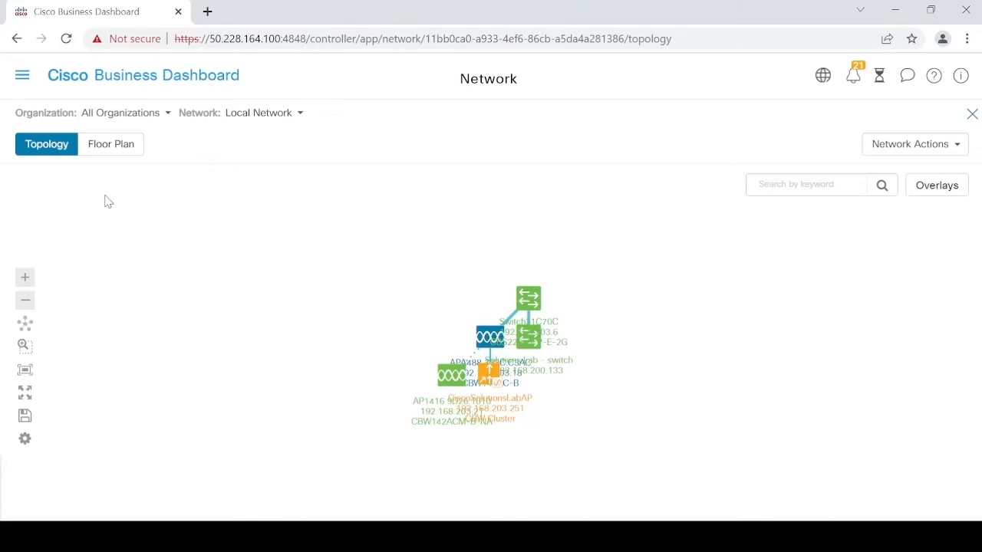
{"action": "left_click", "coordinate": [109, 147]}
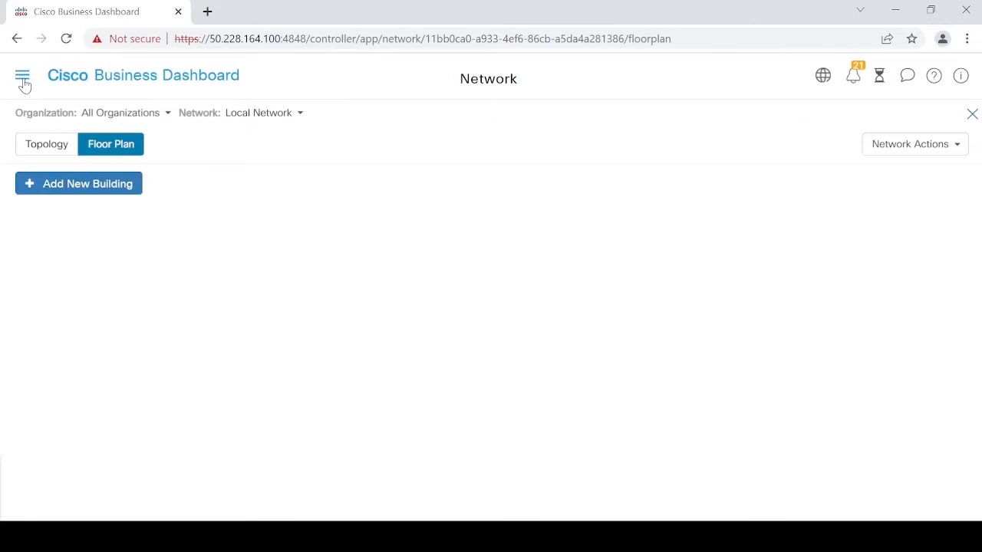
- In Inventory, view access point AP6C41's Actions, then open the Solutions Lab switch's device page
{"action": "left_click", "coordinate": [22, 76]}
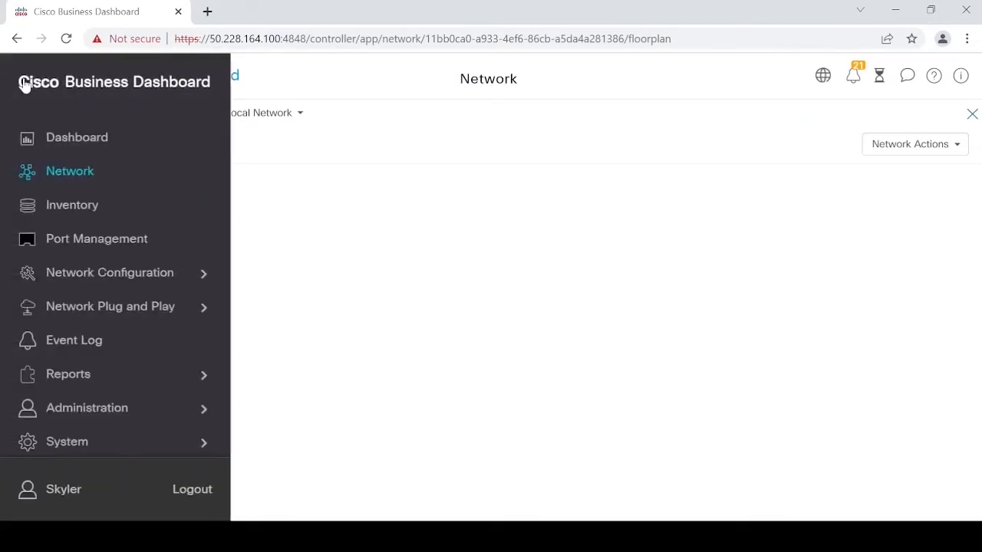
{"action": "left_click", "coordinate": [69, 206]}
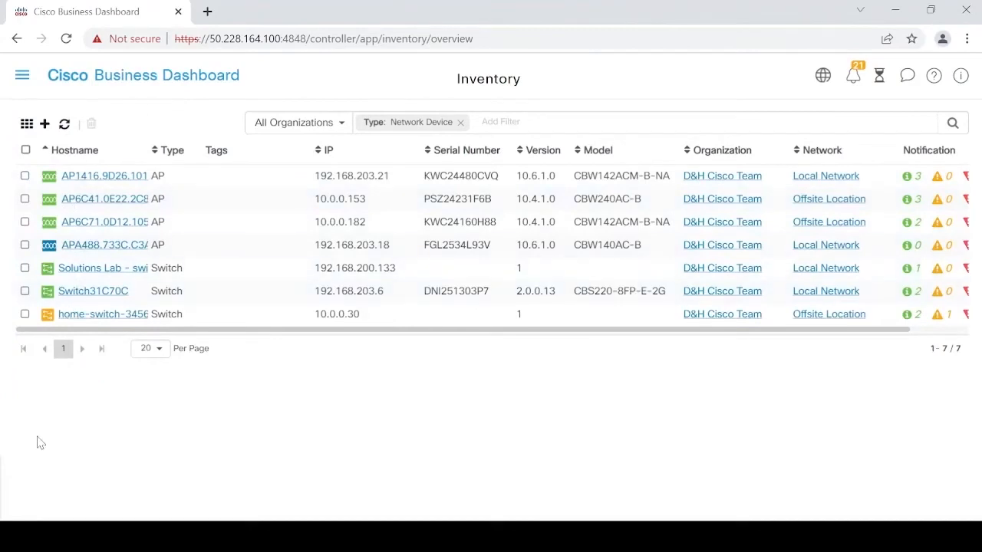
{"action": "left_click", "coordinate": [25, 199]}
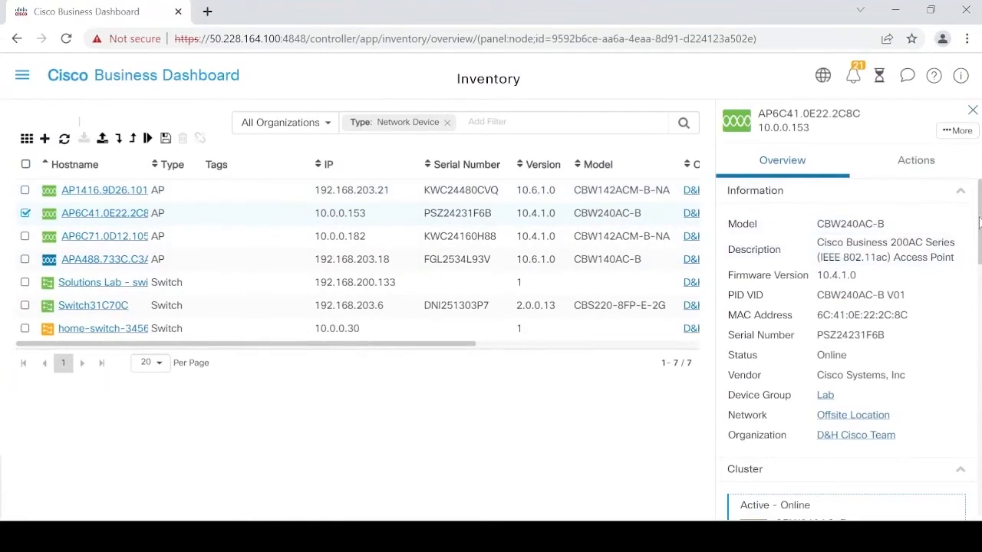
{"action": "left_click_drag", "start_coordinate": [979, 222], "coordinate": [979, 282]}
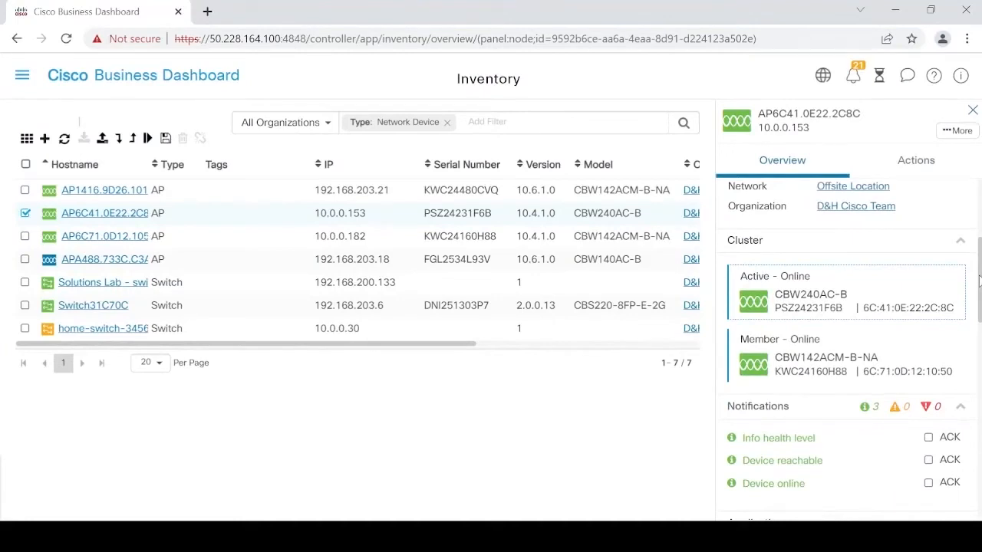
{"action": "left_click_drag", "start_coordinate": [980, 281], "coordinate": [979, 282]}
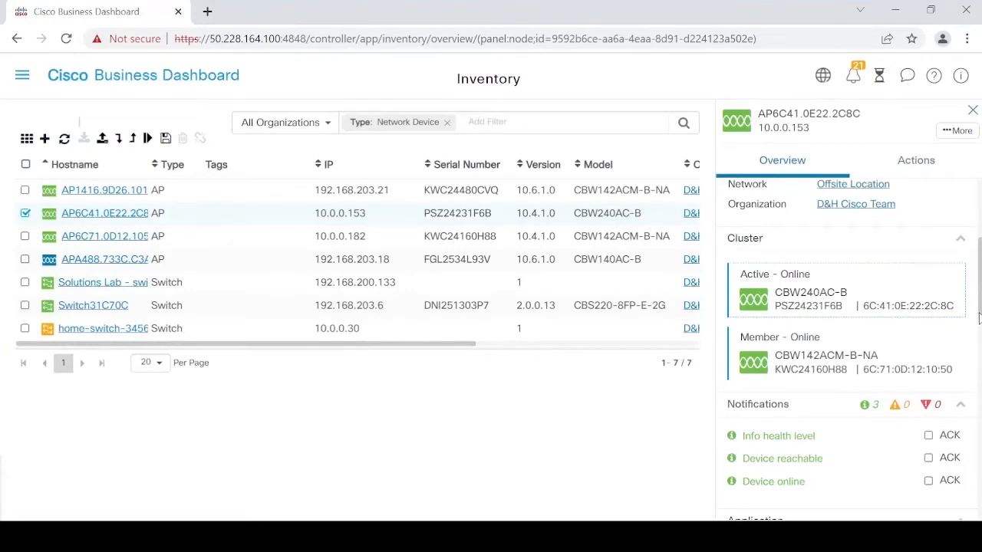
{"action": "scroll", "coordinate": [914, 396], "scroll_direction": "down", "scroll_amount": 1}
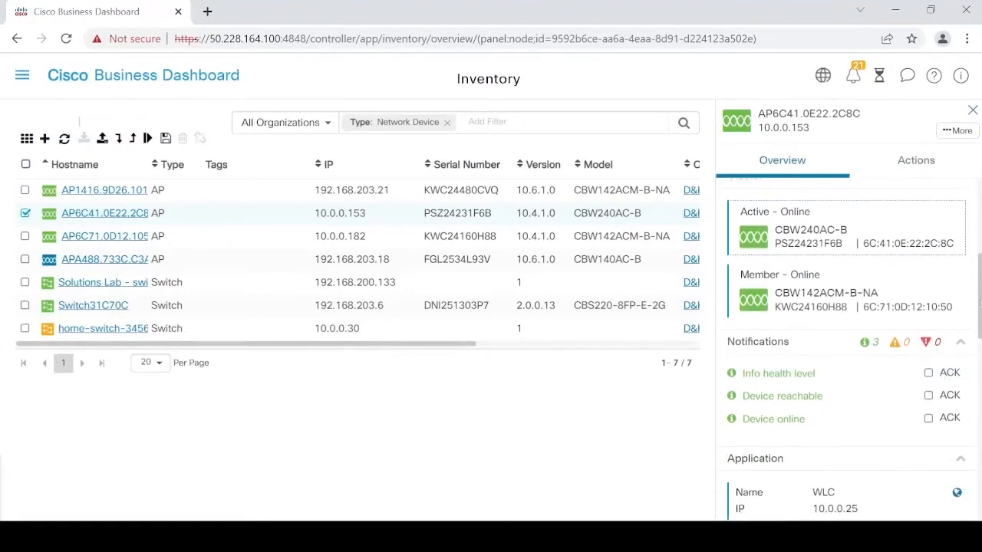
{"action": "left_click_drag", "start_coordinate": [979, 304], "coordinate": [940, 203]}
{"action": "left_click", "coordinate": [915, 165]}
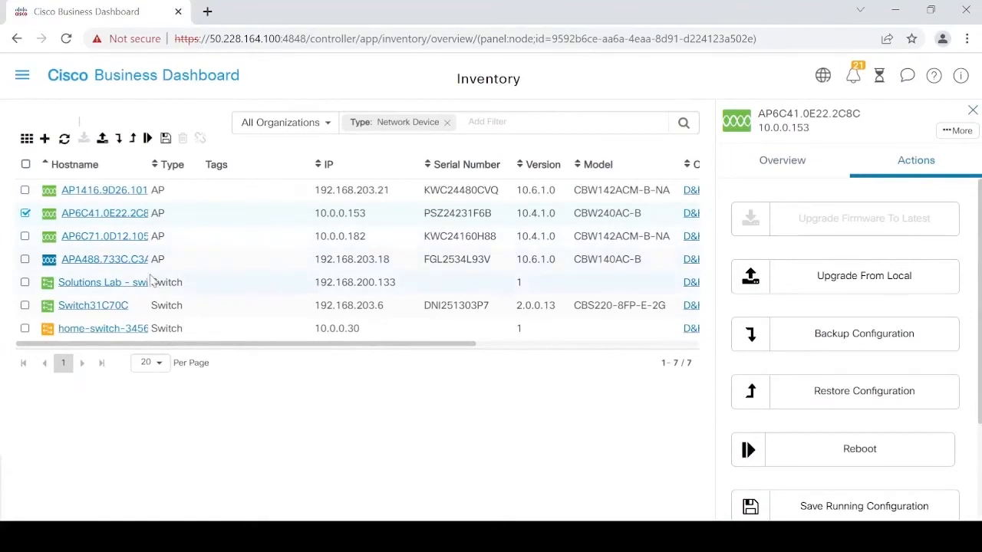
{"action": "left_click", "coordinate": [115, 283]}
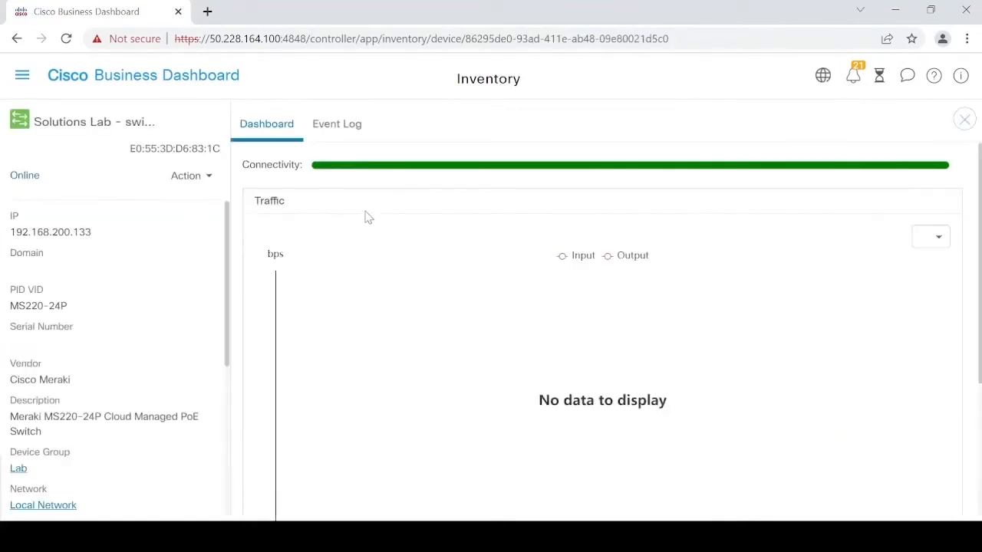
- From Inventory, open Switch31C70C's device page (CBS220-8FP-E-2G at 192.168.203.6)
{"action": "left_click", "coordinate": [21, 79]}
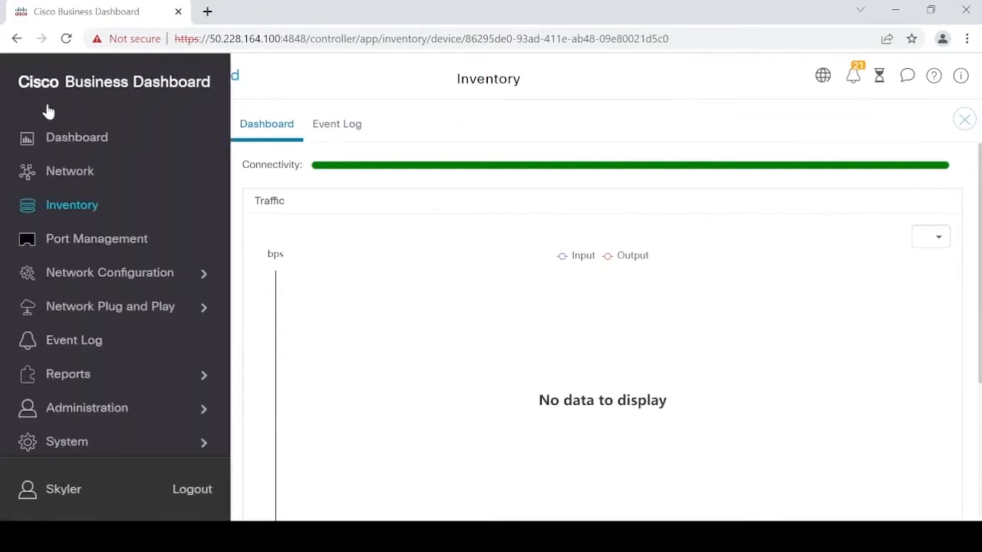
{"action": "left_click", "coordinate": [68, 204]}
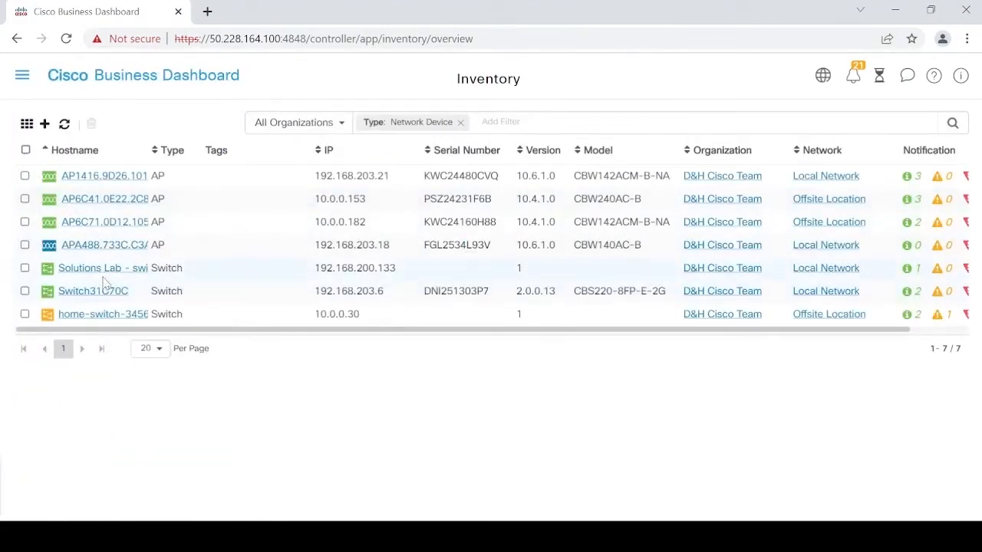
{"action": "left_click", "coordinate": [101, 294]}
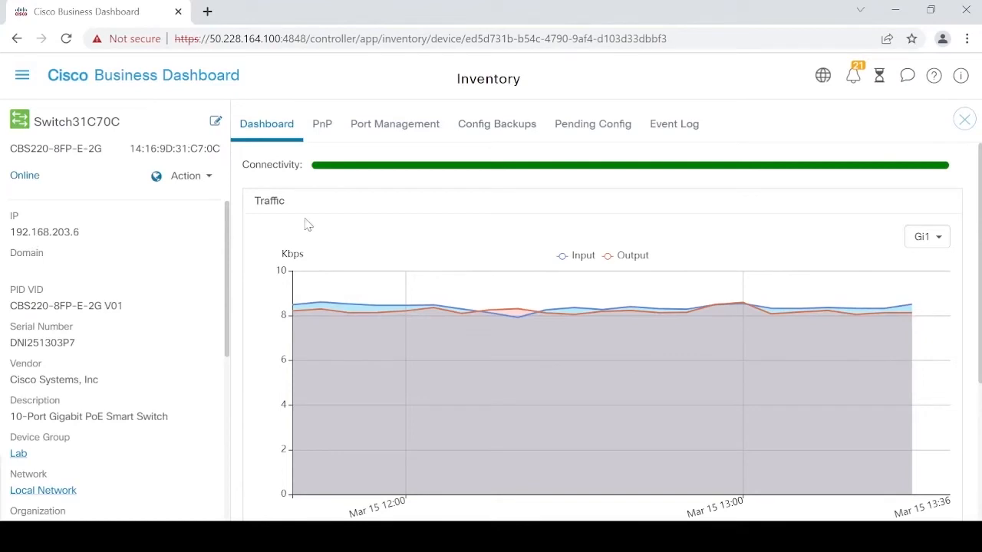
- Review Switch31C70C's Plug and Play settings and port table, including port gi7's configuration
{"action": "left_click", "coordinate": [323, 127]}
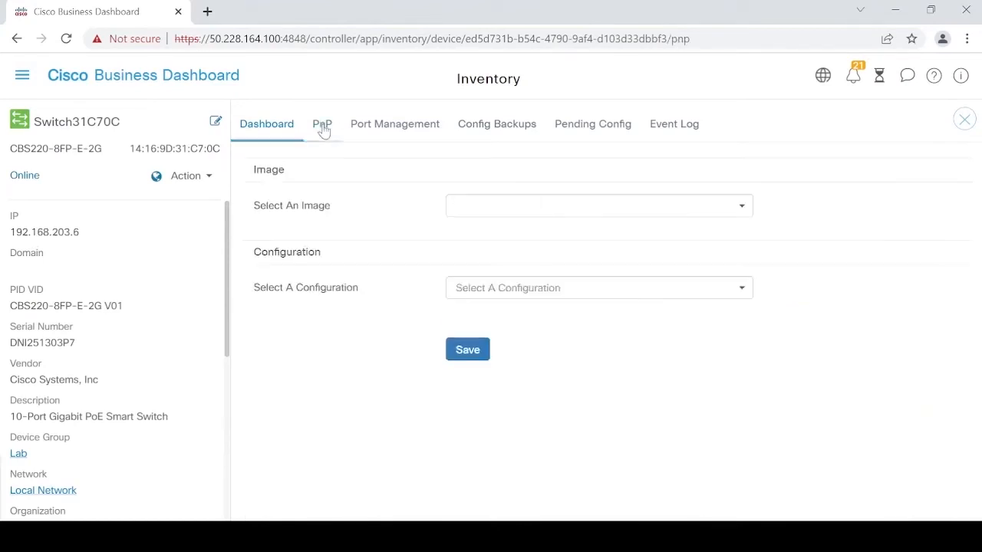
{"action": "left_click", "coordinate": [412, 127]}
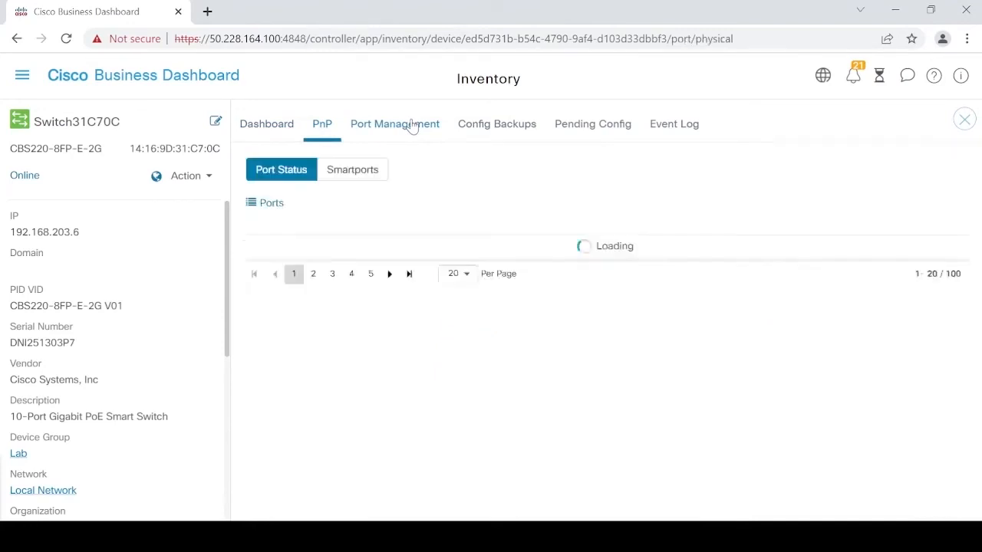
{"action": "left_click", "coordinate": [319, 129]}
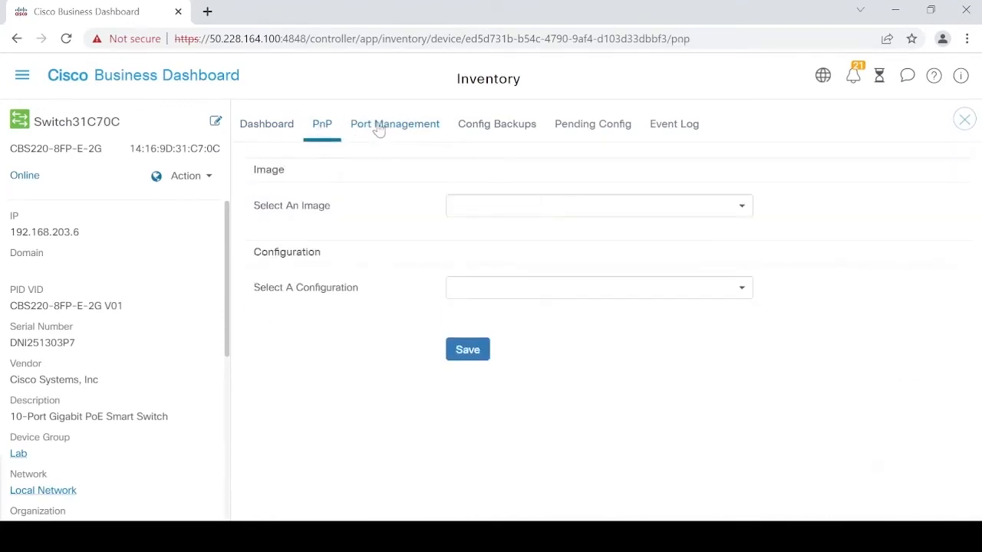
{"action": "left_click", "coordinate": [378, 130]}
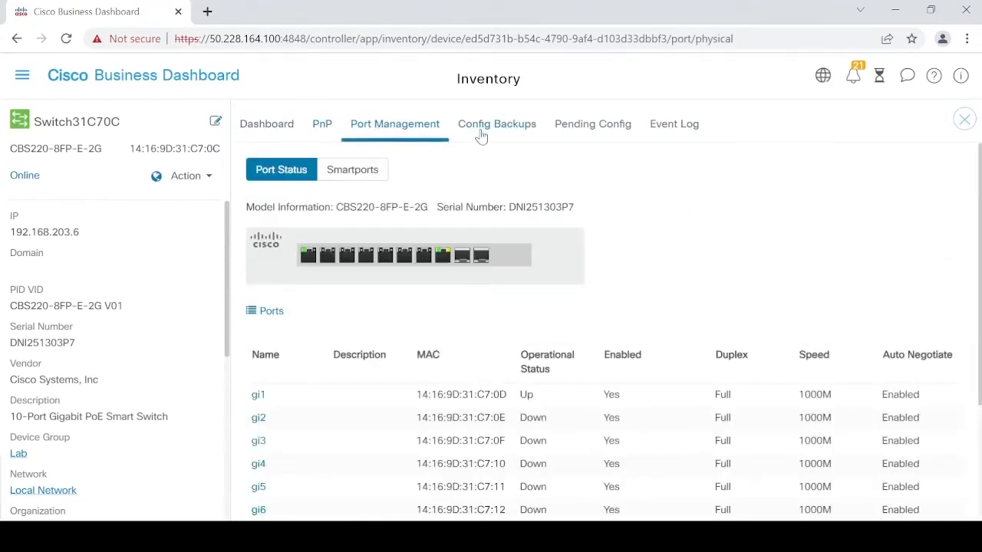
{"action": "left_click", "coordinate": [444, 254]}
{"action": "left_click", "coordinate": [424, 254]}
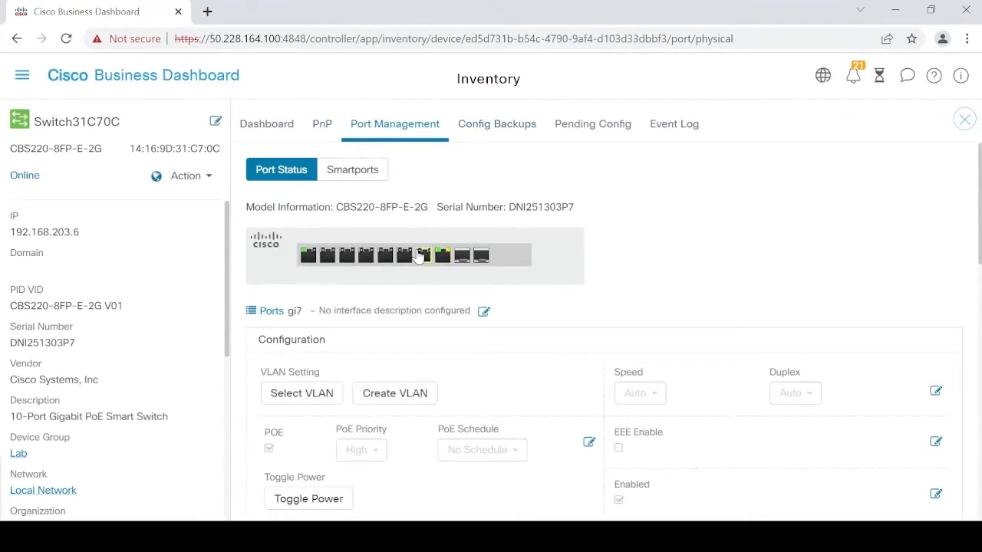
- Check the switch's config backups, job list, pending config and its 4-event log
{"action": "left_click", "coordinate": [496, 125]}
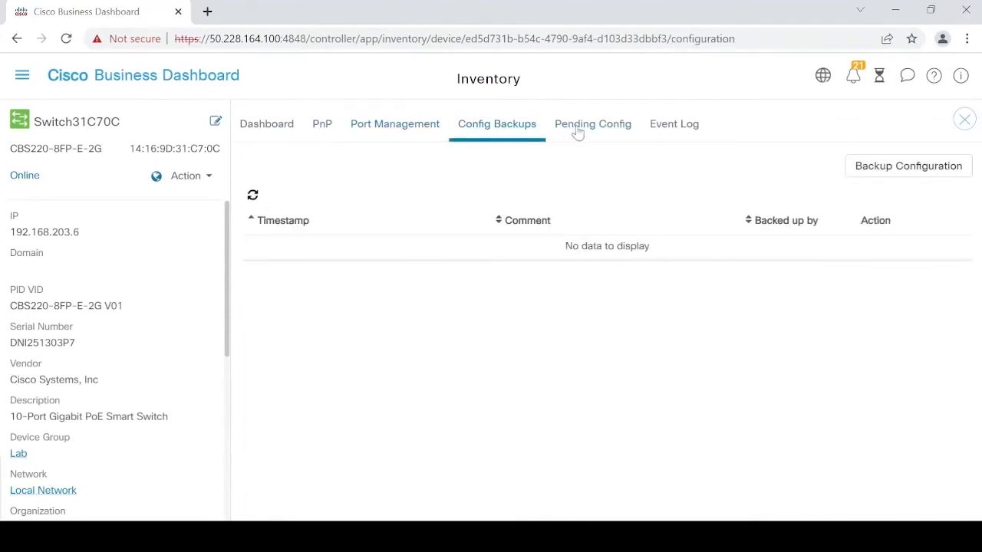
{"action": "left_click", "coordinate": [879, 75]}
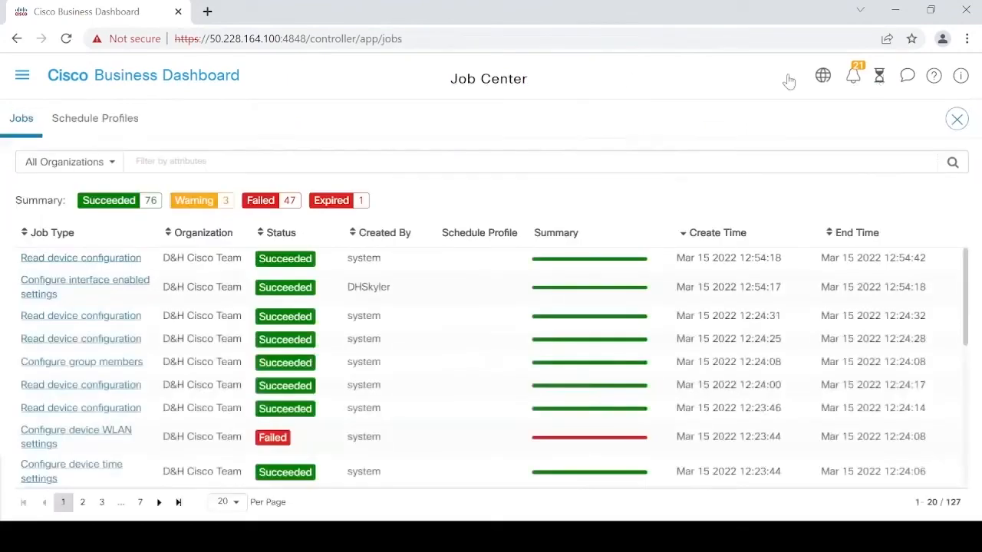
{"action": "left_click", "coordinate": [17, 38]}
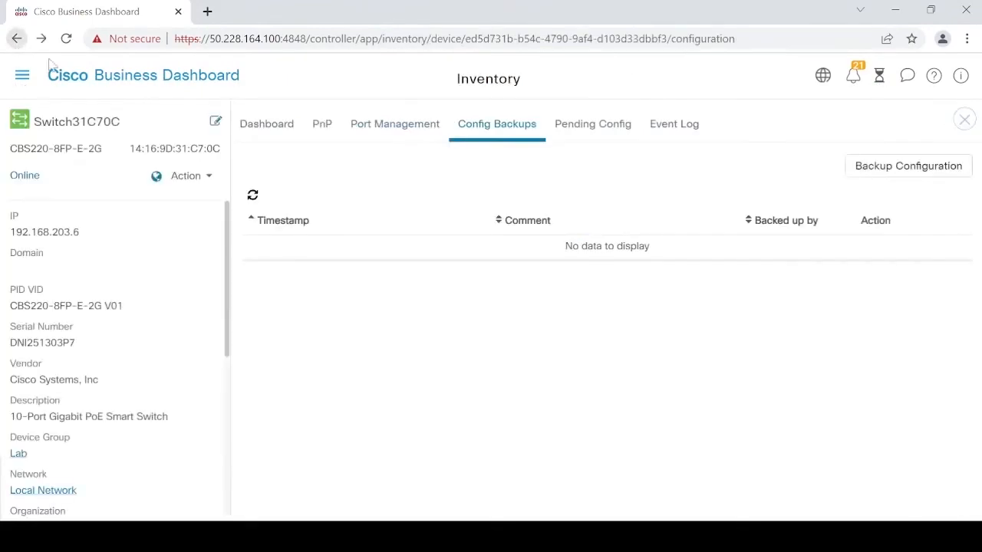
{"action": "left_click", "coordinate": [597, 128]}
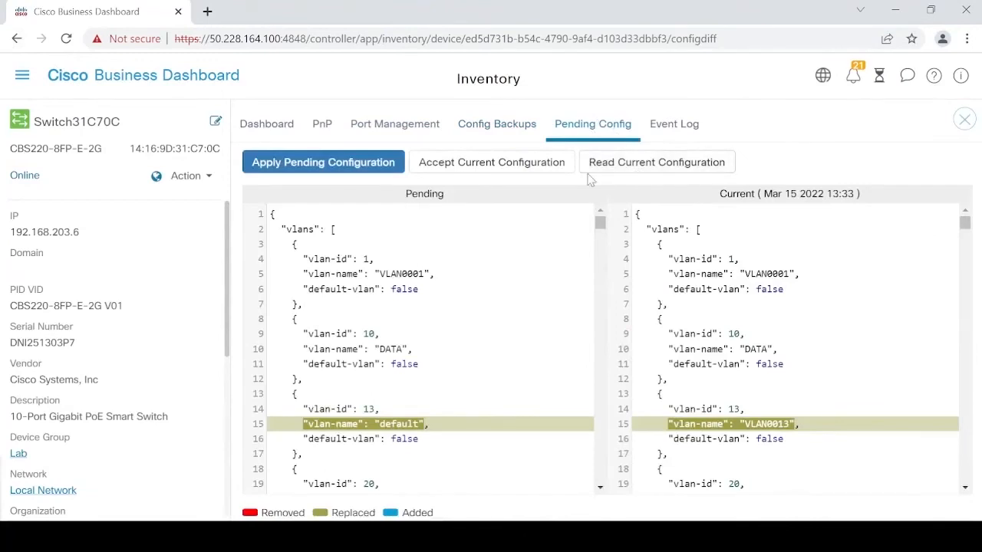
{"action": "left_click", "coordinate": [664, 126]}
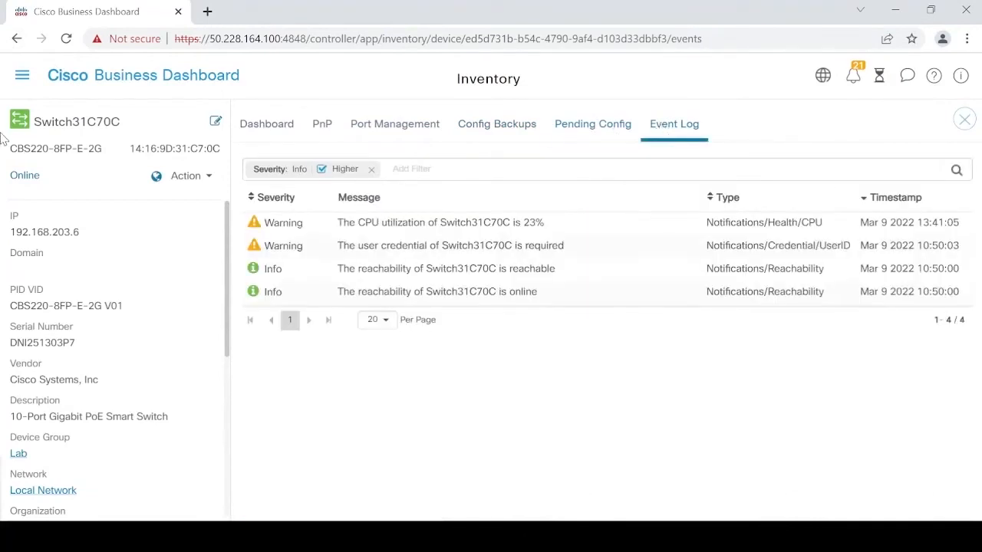
{"action": "left_click", "coordinate": [22, 75]}
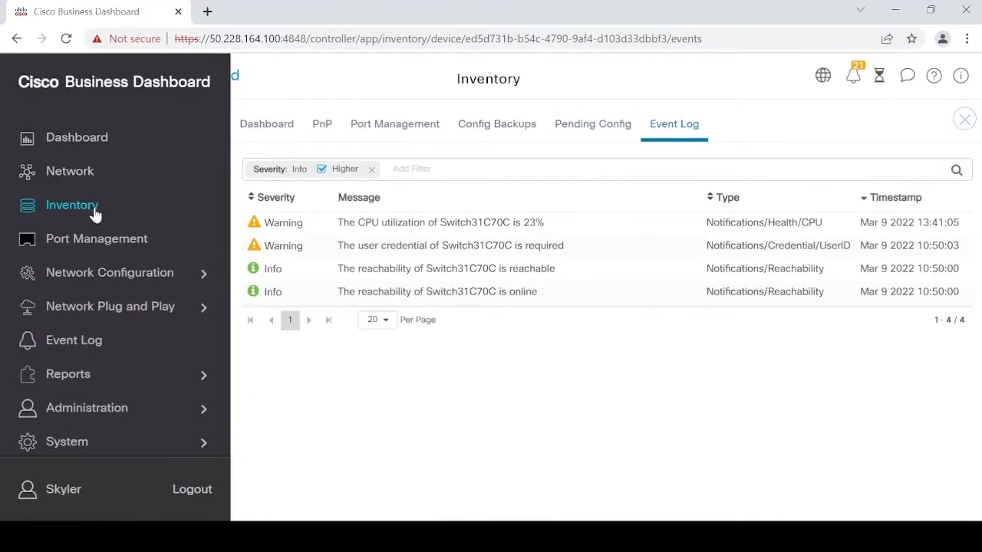
- In Port Management, inspect port gi8, the List and Smartports views, then show Network Configuration options
{"action": "left_click", "coordinate": [95, 239]}
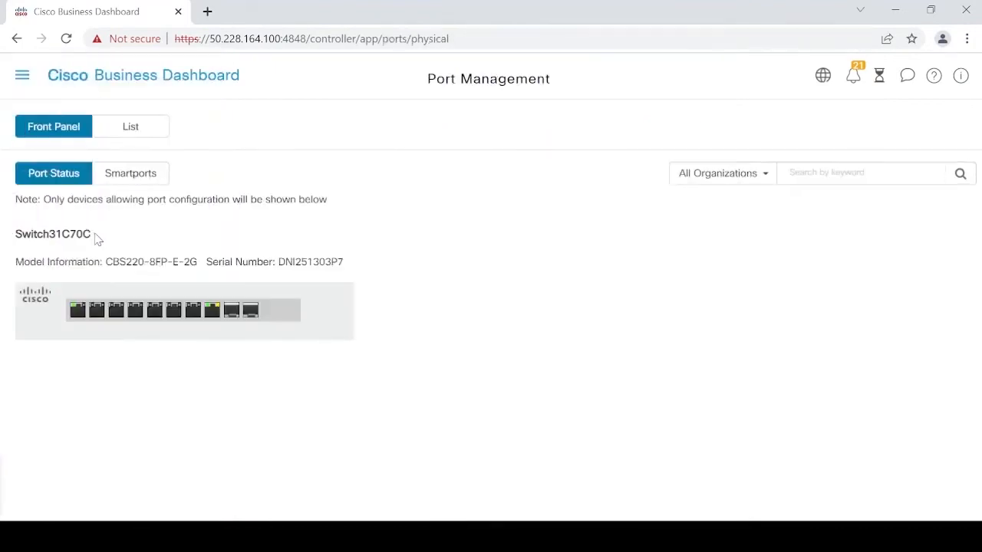
{"action": "left_click", "coordinate": [211, 310]}
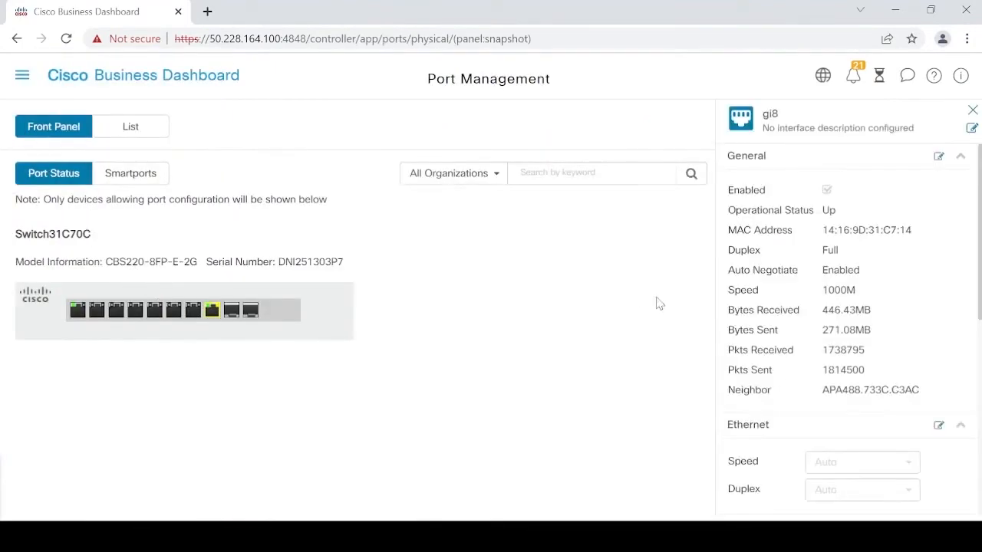
{"action": "left_click", "coordinate": [937, 157]}
{"action": "left_click", "coordinate": [131, 137]}
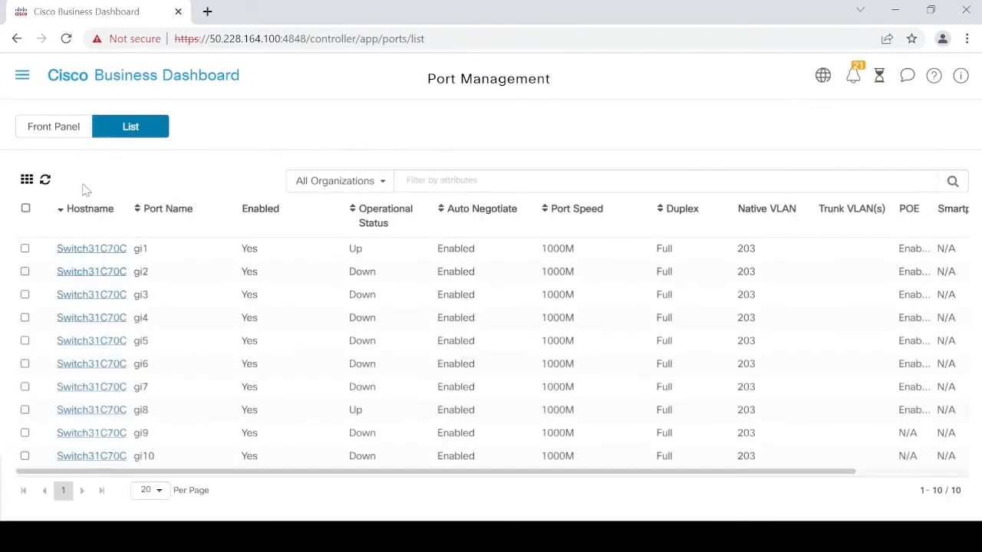
{"action": "left_click", "coordinate": [50, 123]}
{"action": "left_click", "coordinate": [146, 178]}
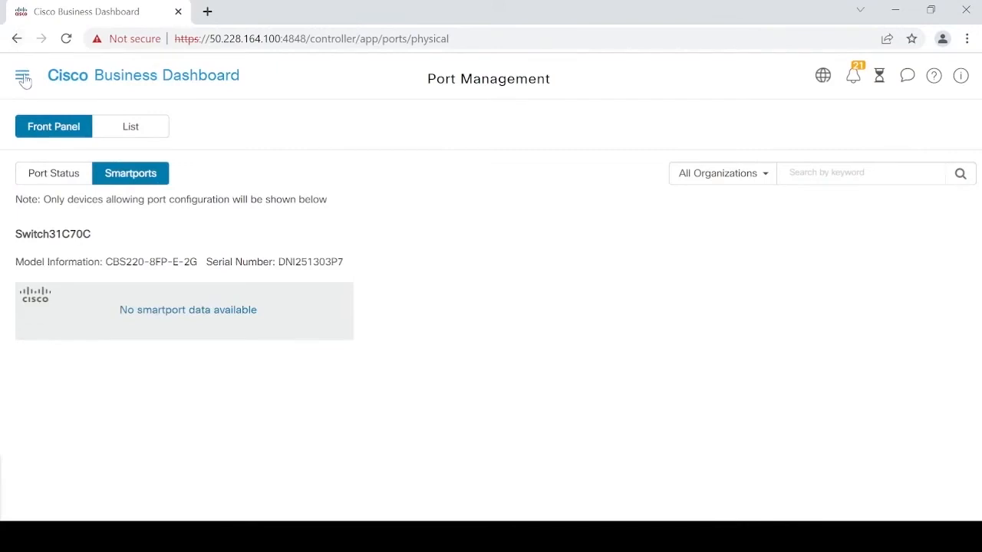
{"action": "left_click", "coordinate": [22, 76]}
{"action": "left_click", "coordinate": [82, 270]}
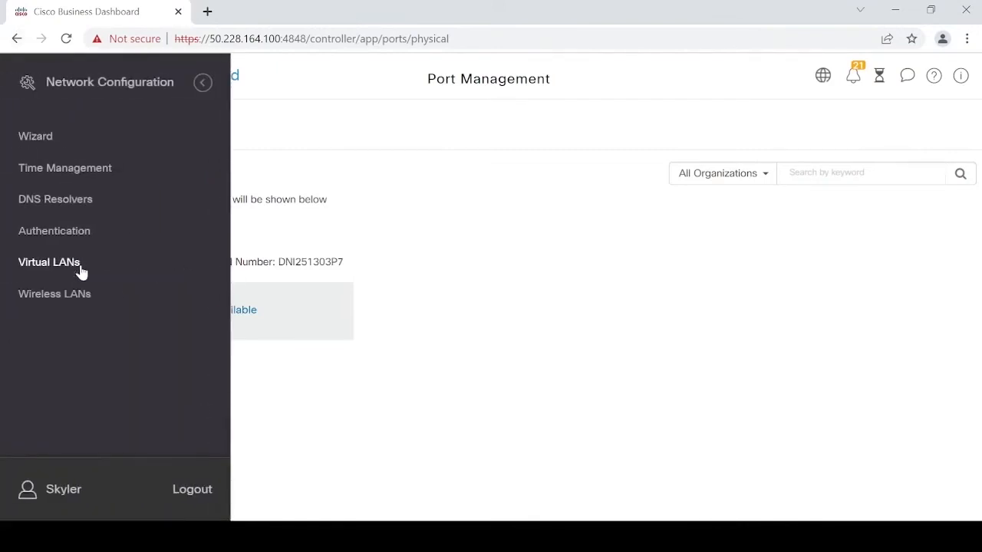
- View the Authentication profiles page, then the Network Plug and Play Images list
{"action": "left_click", "coordinate": [62, 234]}
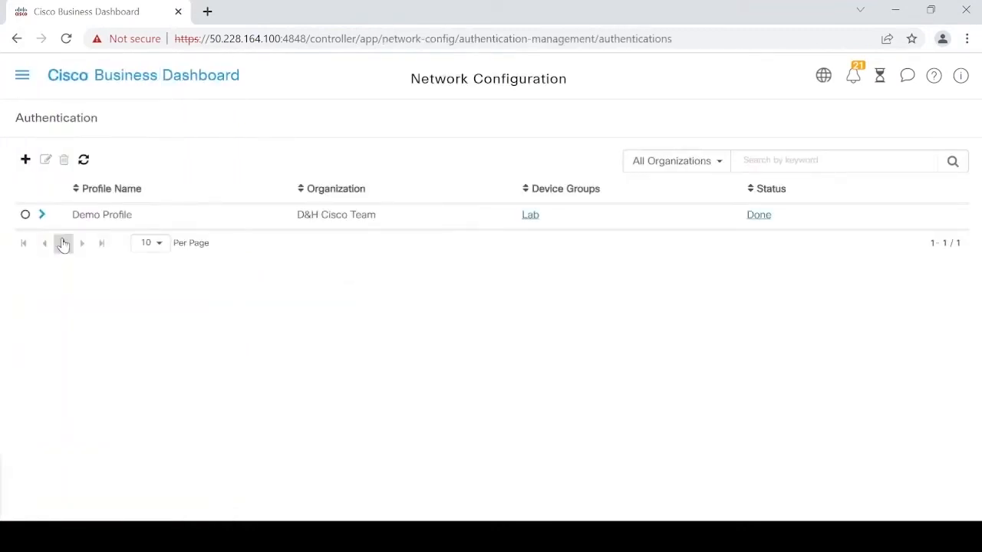
{"action": "left_click", "coordinate": [22, 79]}
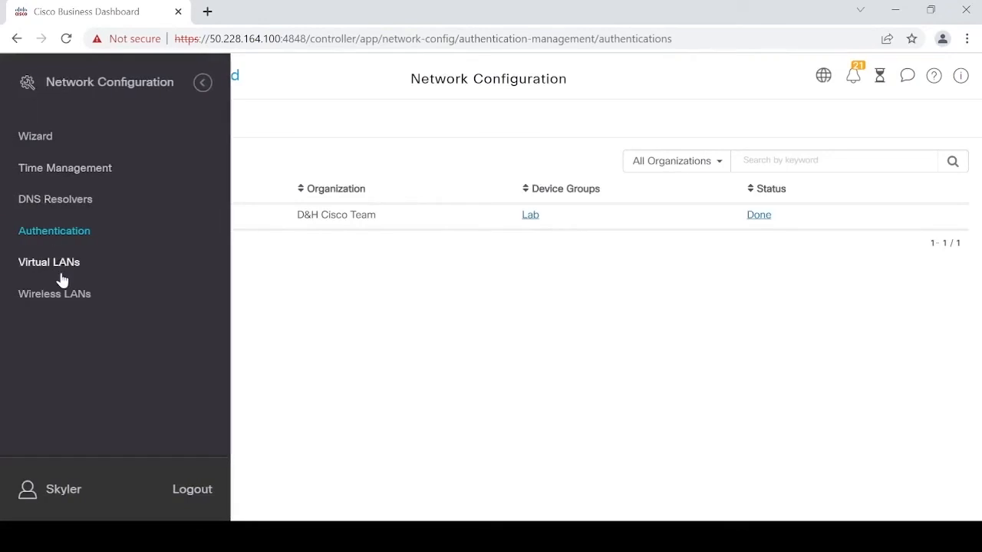
{"action": "left_click", "coordinate": [203, 82]}
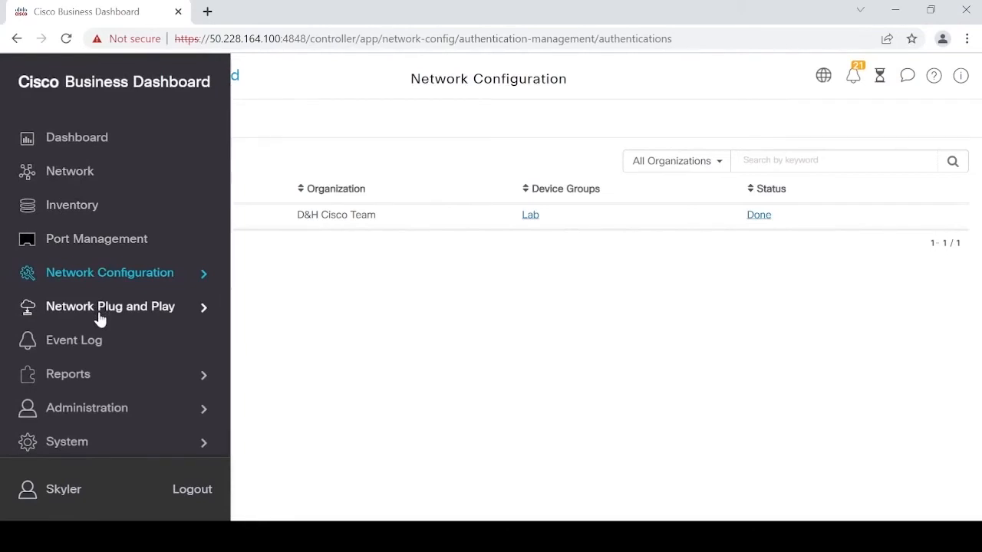
{"action": "left_click", "coordinate": [100, 308]}
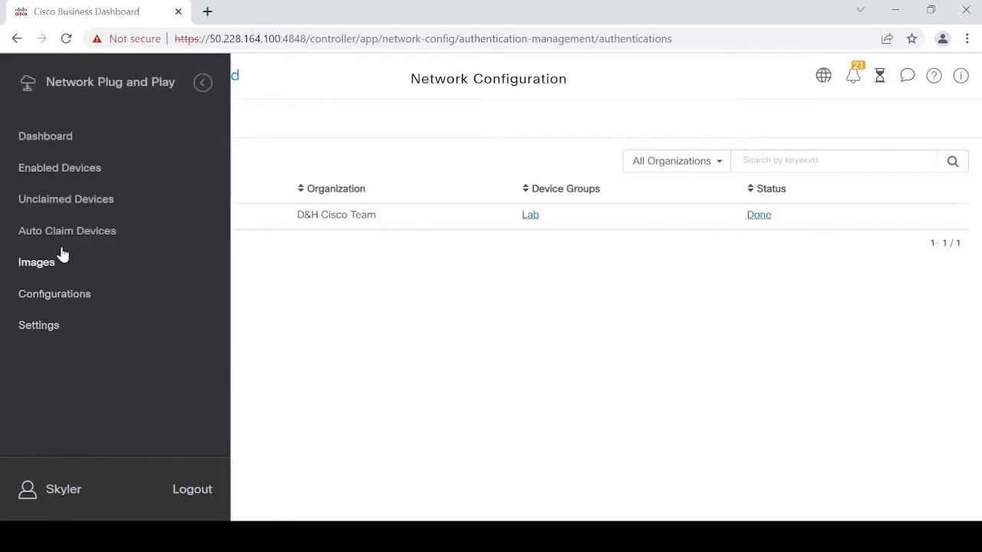
{"action": "left_click", "coordinate": [78, 264]}
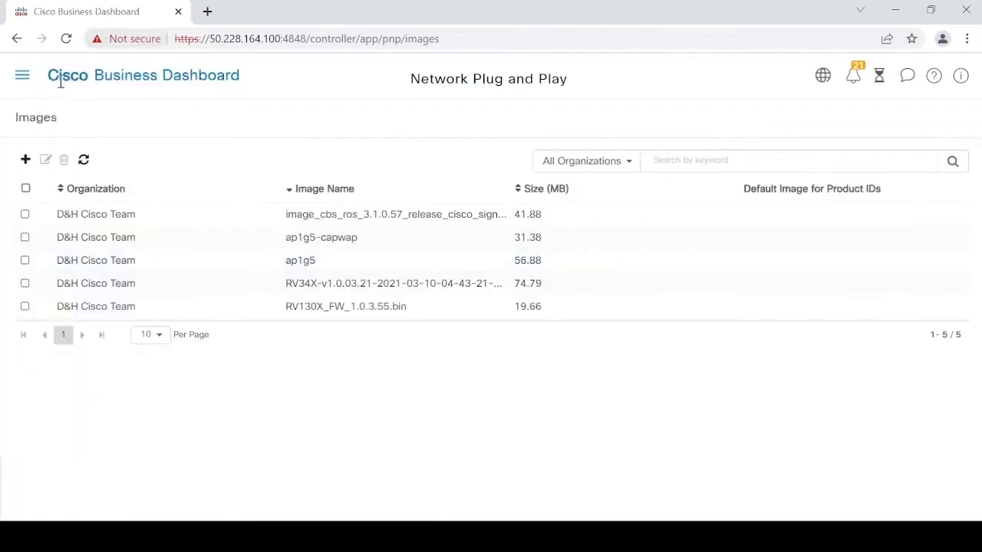
- View Plug and Play configuration templates, then the Event Log with 877 events
{"action": "left_click", "coordinate": [22, 77]}
{"action": "left_click", "coordinate": [54, 294]}
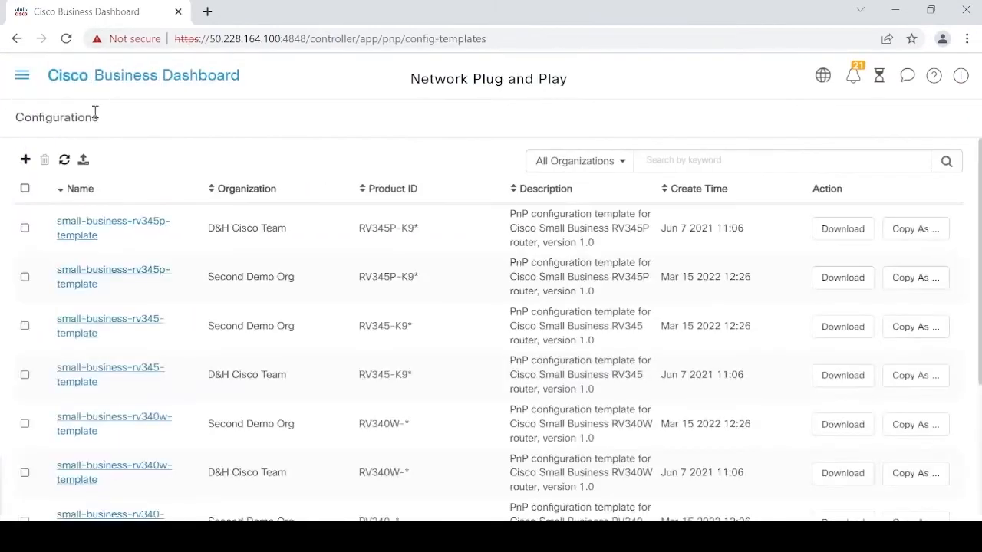
{"action": "left_click", "coordinate": [23, 81]}
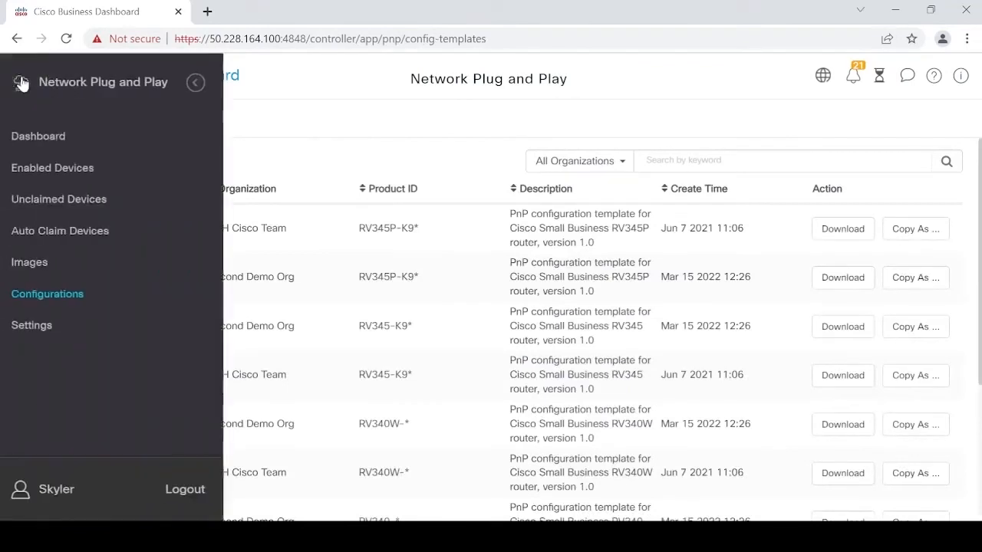
{"action": "left_click", "coordinate": [202, 82]}
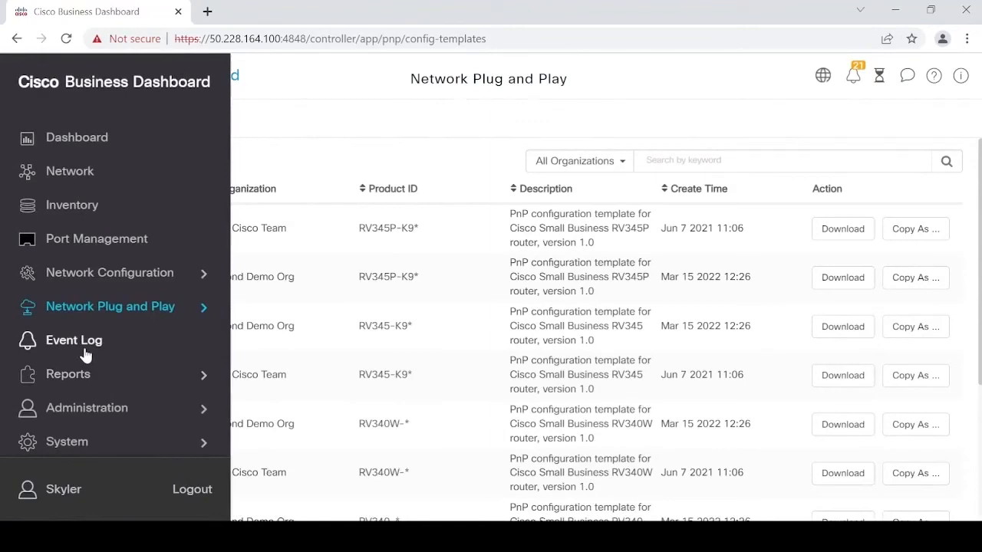
{"action": "left_click", "coordinate": [84, 345]}
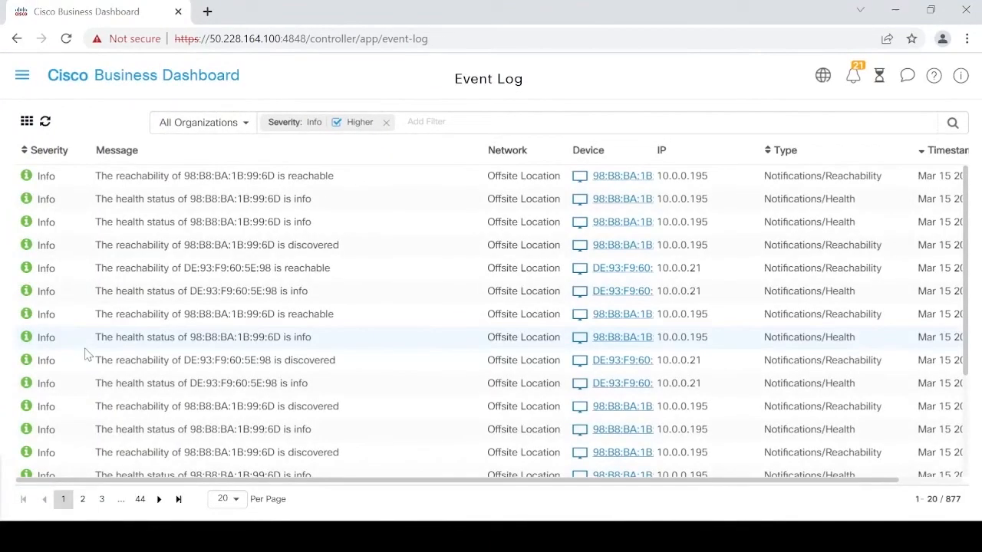
- Step through Lifecycle, End of Life, Maintenance and Wireless Network reports, ending on LabNetwork's Mar 14 2022 chart
{"action": "left_click", "coordinate": [23, 77]}
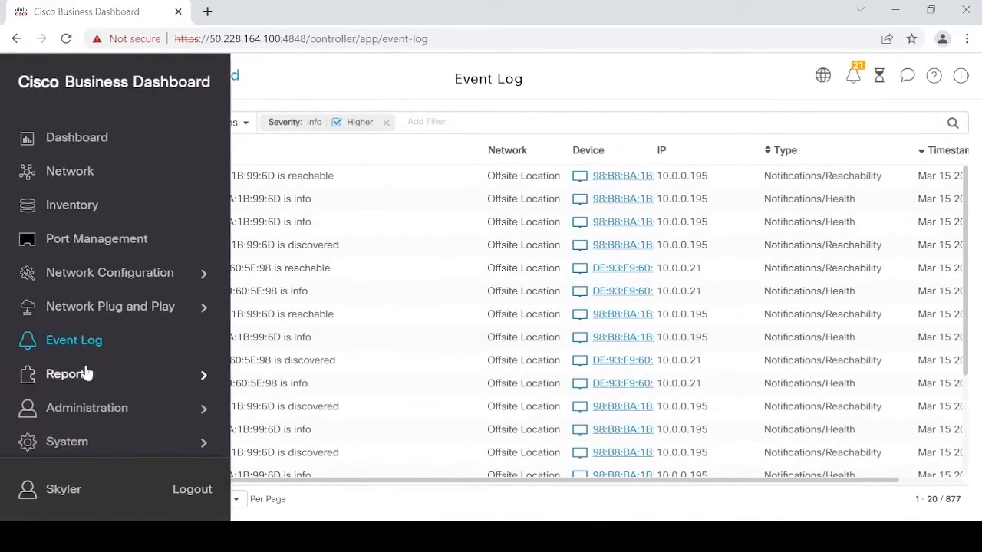
{"action": "left_click", "coordinate": [86, 373]}
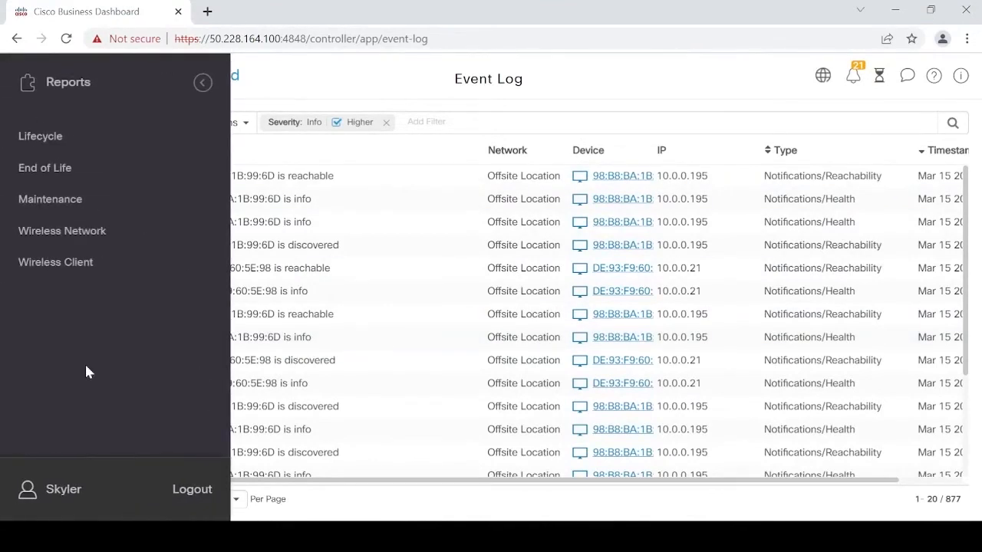
{"action": "left_click", "coordinate": [42, 138]}
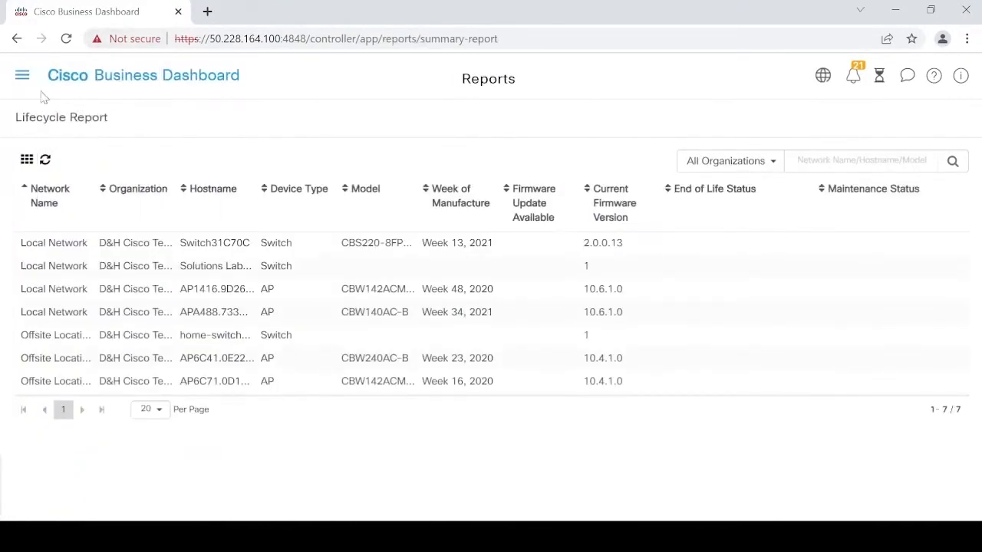
{"action": "left_click", "coordinate": [23, 76]}
{"action": "left_click", "coordinate": [90, 186]}
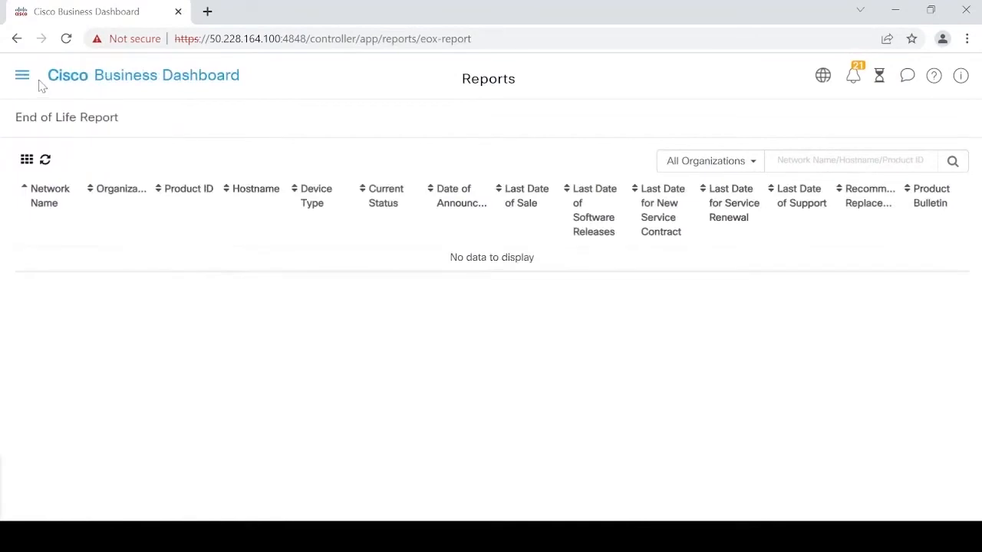
{"action": "left_click", "coordinate": [23, 80]}
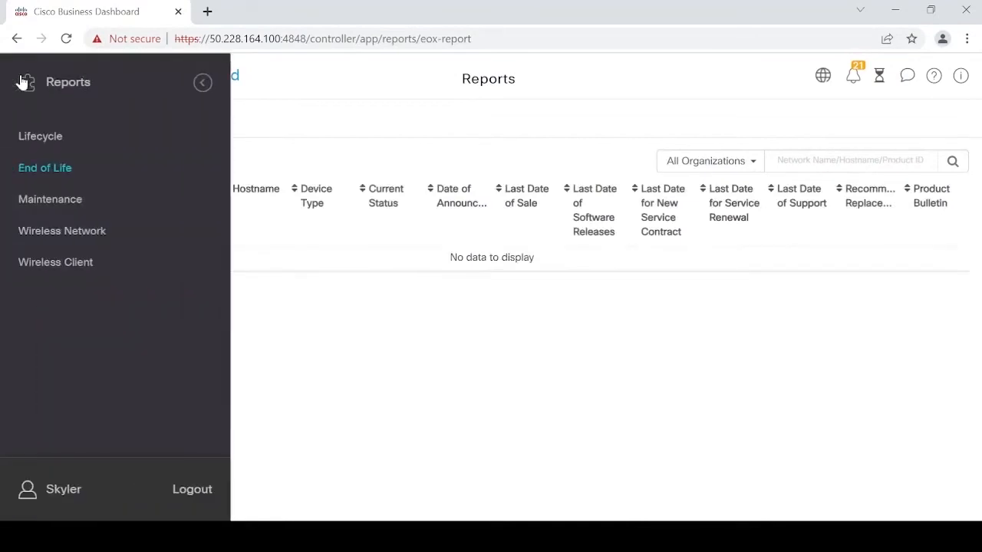
{"action": "left_click", "coordinate": [45, 201]}
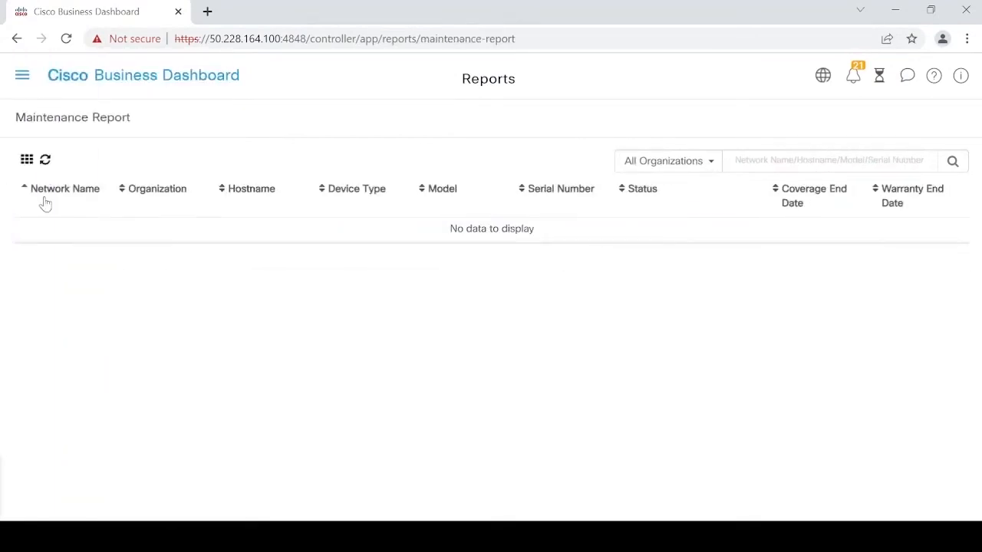
{"action": "left_click", "coordinate": [21, 77]}
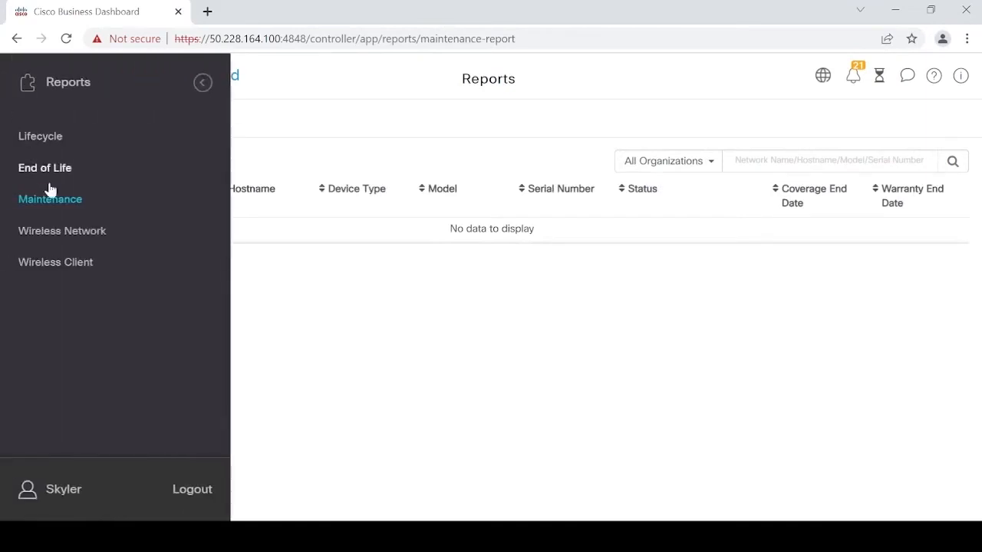
{"action": "left_click", "coordinate": [63, 235]}
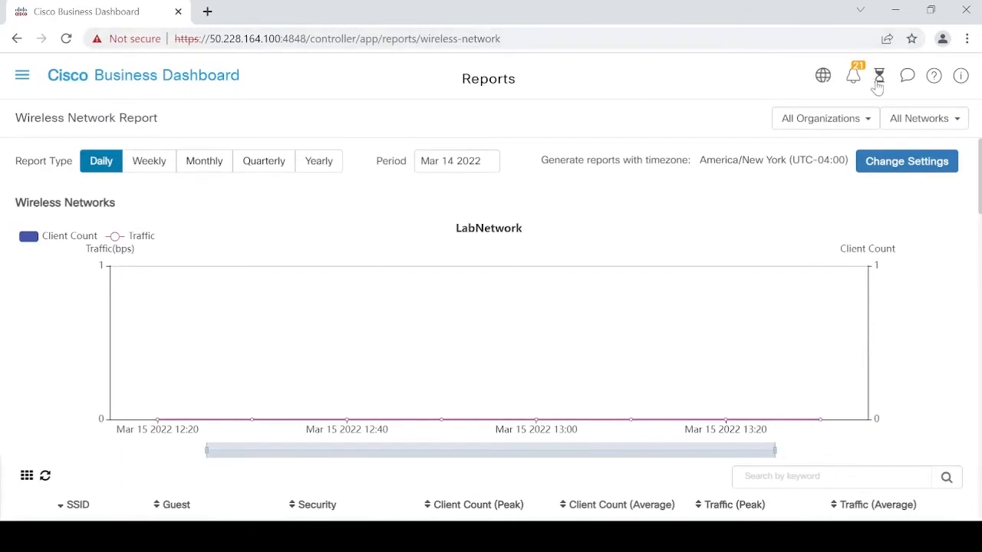
- In Job Center's Schedule Profiles, start a new schedule profile
{"action": "left_click", "coordinate": [878, 87]}
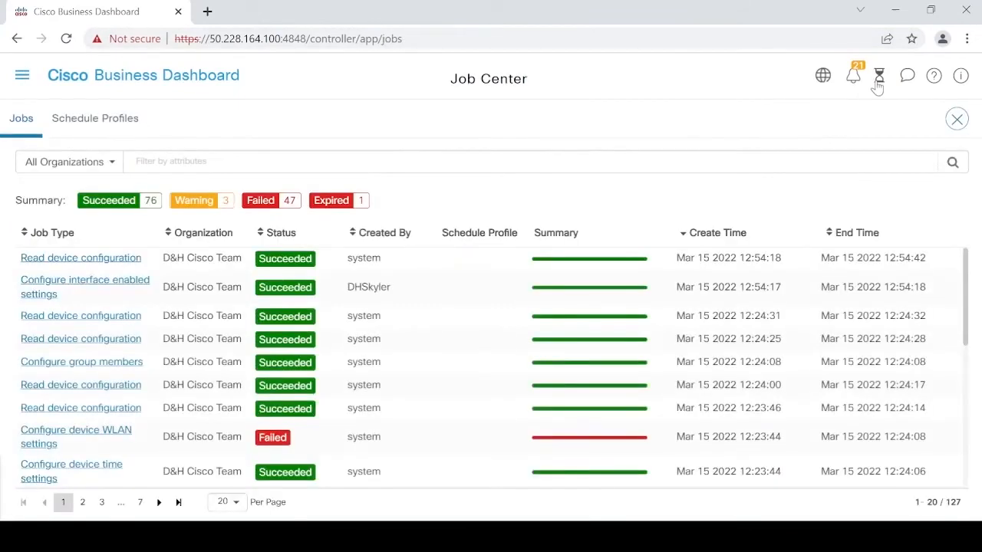
{"action": "left_click", "coordinate": [82, 115]}
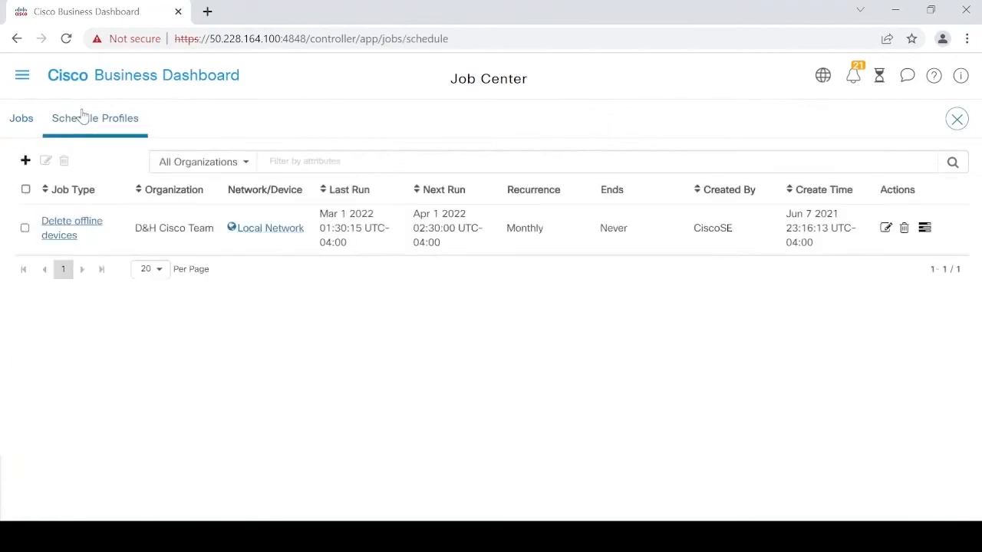
{"action": "left_click", "coordinate": [26, 160]}
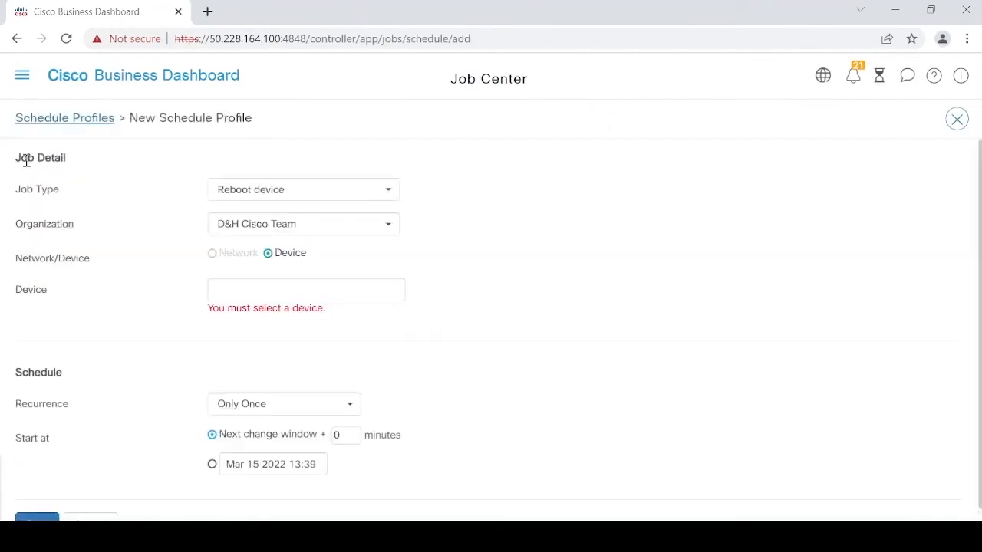
- Keep Reboot device as the job type and set recurrence to Each Change Window
{"action": "left_click", "coordinate": [328, 189]}
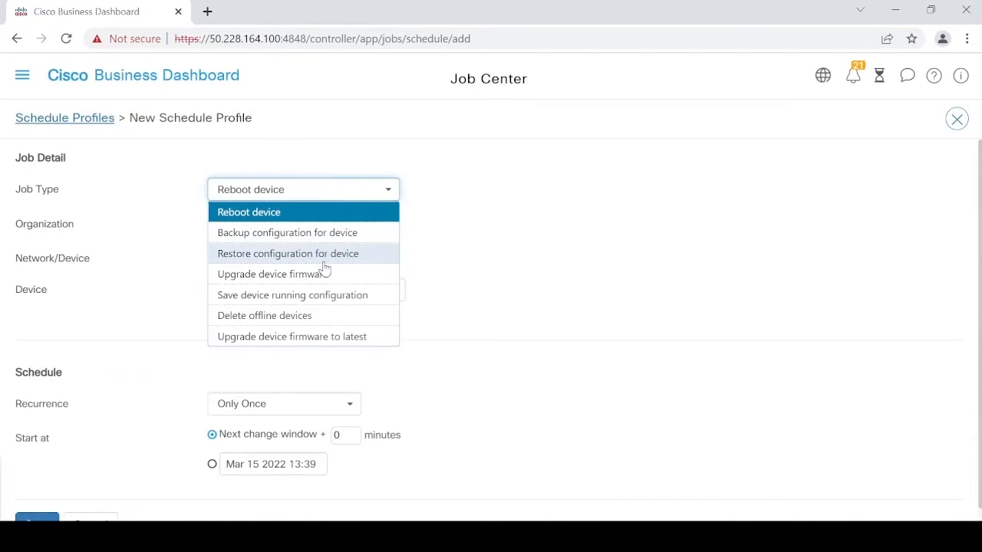
{"action": "left_click", "coordinate": [470, 299]}
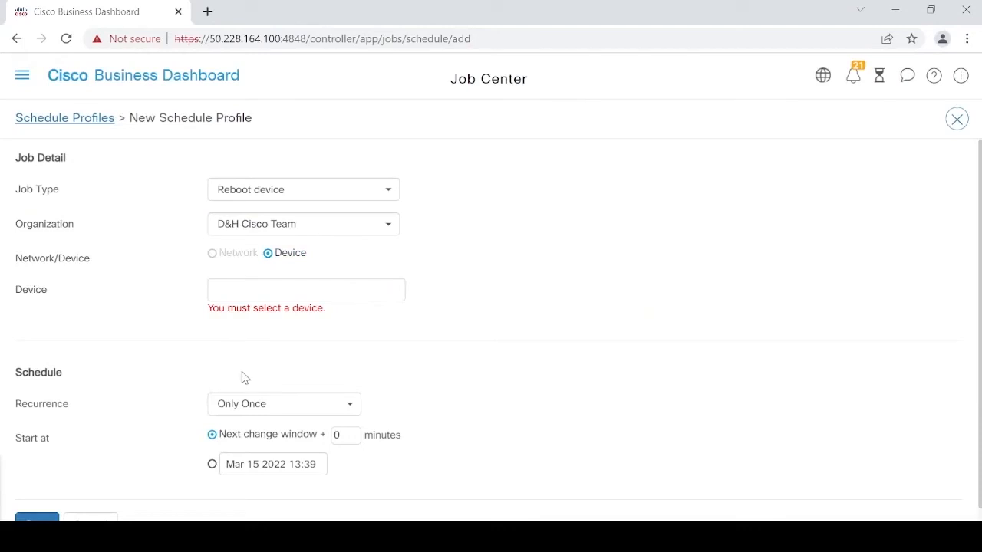
{"action": "left_click", "coordinate": [264, 417]}
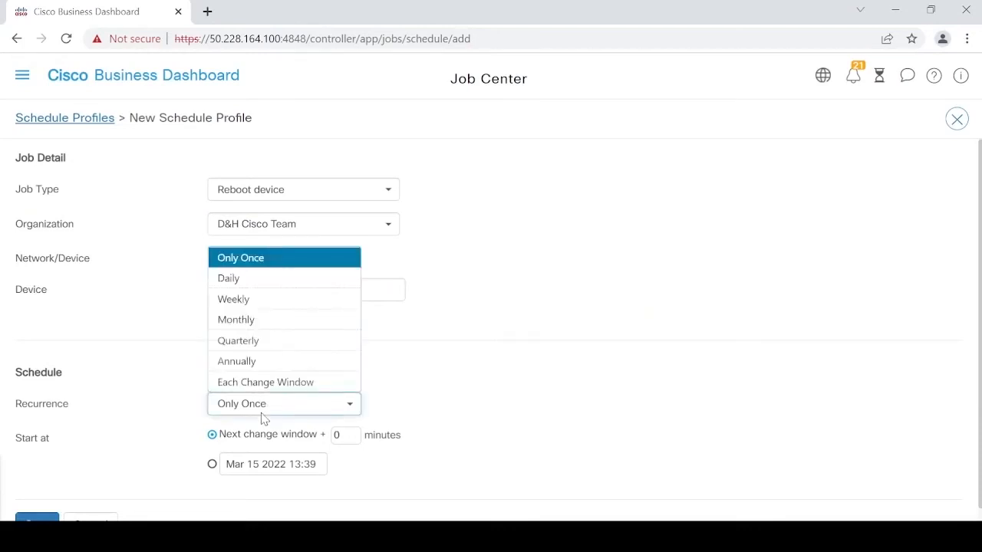
{"action": "left_click", "coordinate": [234, 383]}
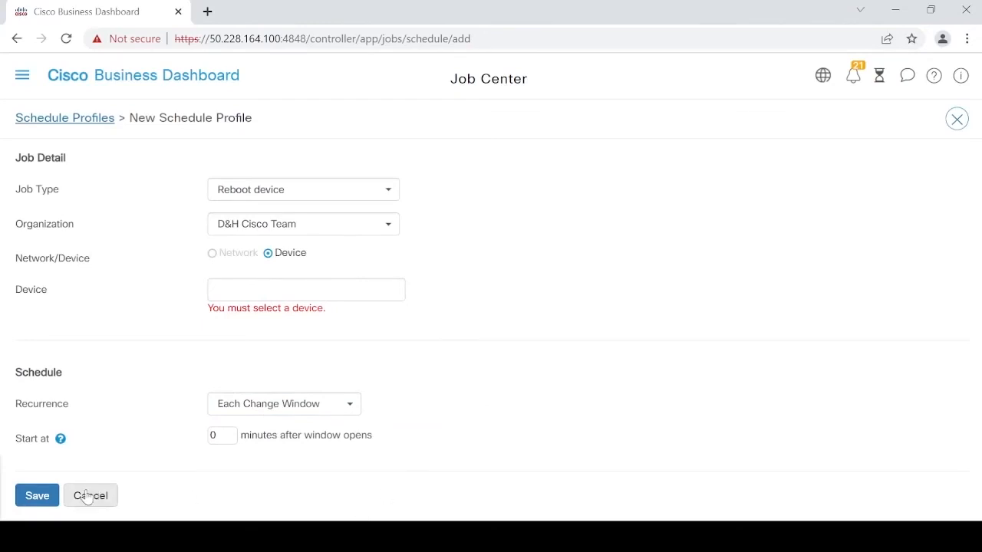
{"action": "left_click", "coordinate": [22, 74]}
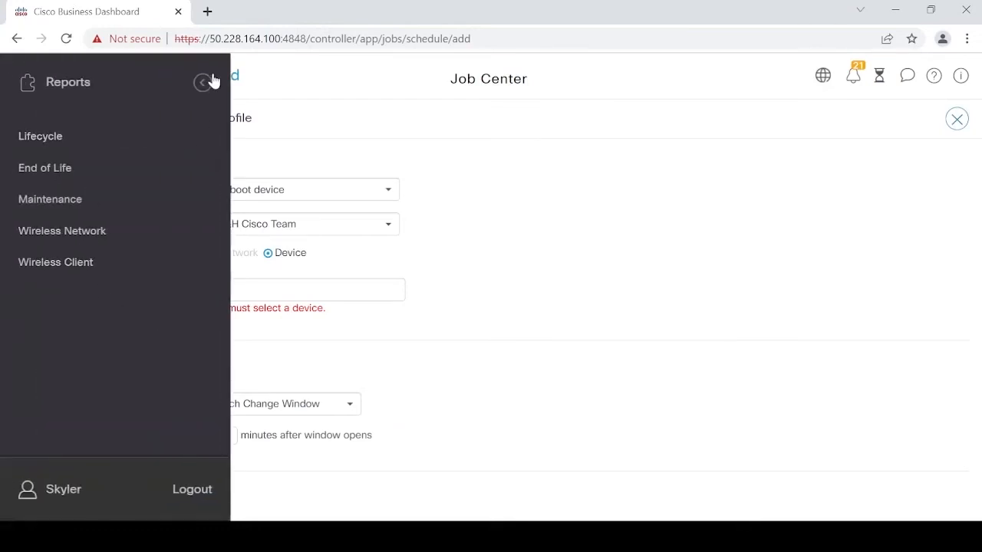
{"action": "left_click", "coordinate": [202, 82]}
- Go to Administration > Organizations, discarding the unsaved schedule profile changes
{"action": "left_click", "coordinate": [72, 407]}
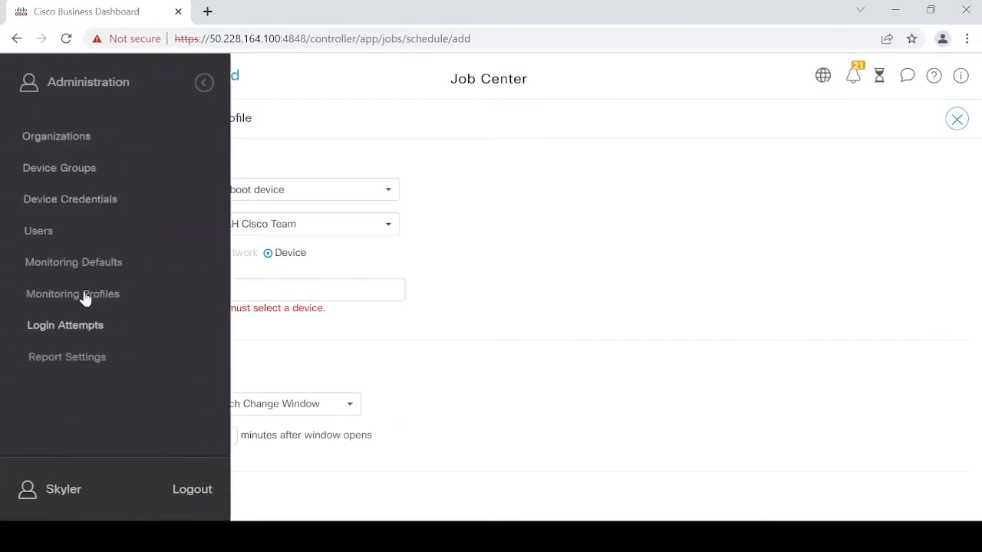
{"action": "left_click", "coordinate": [70, 150]}
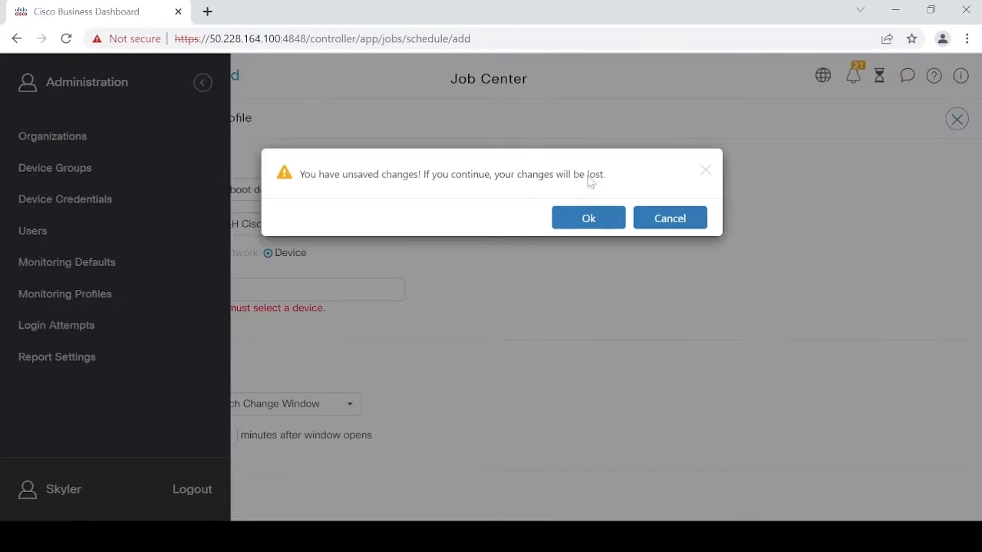
{"action": "left_click", "coordinate": [585, 221]}
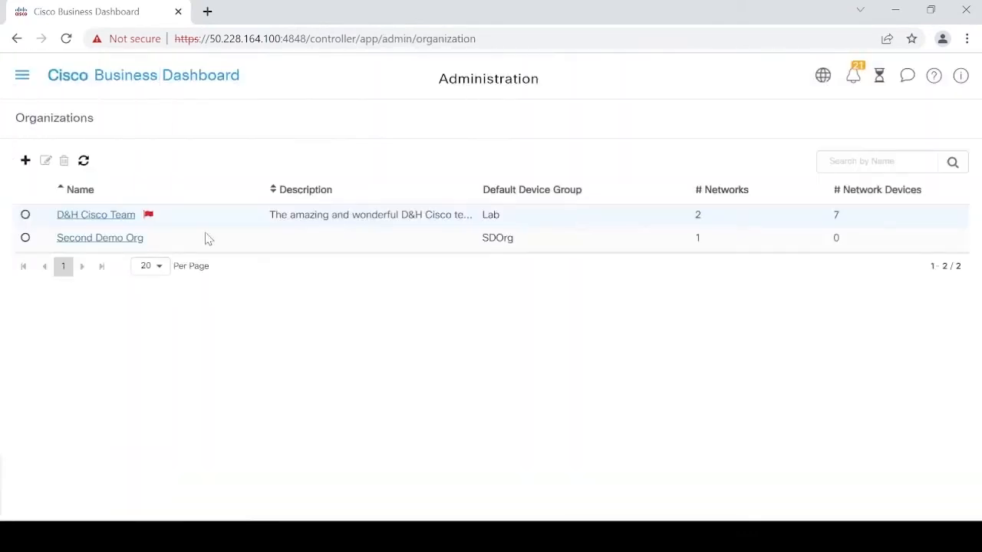
- Show D&H Cisco Team's networks: Offsite Location (10.0.0.15) and Local Network (127.0.0.1)
{"action": "left_click", "coordinate": [96, 215]}
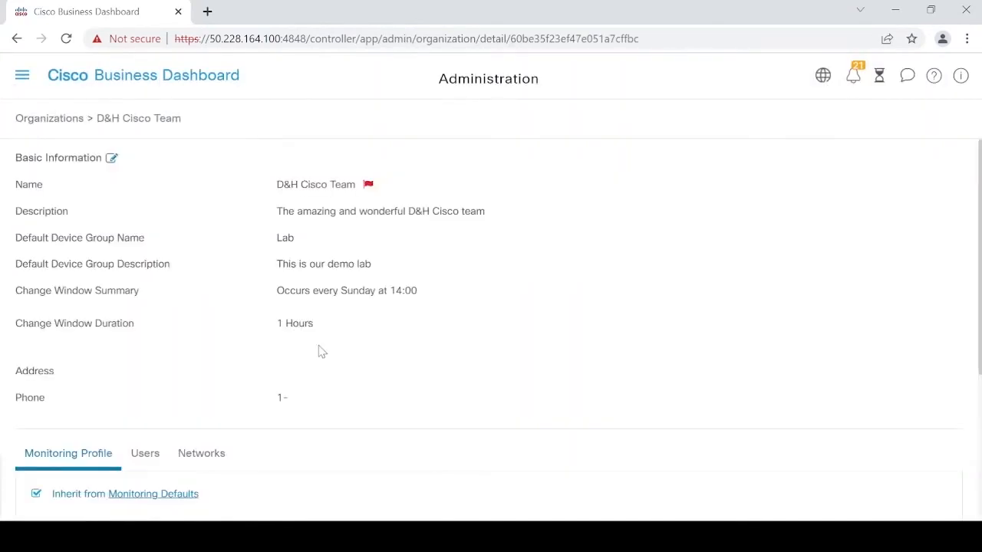
{"action": "left_click", "coordinate": [213, 458]}
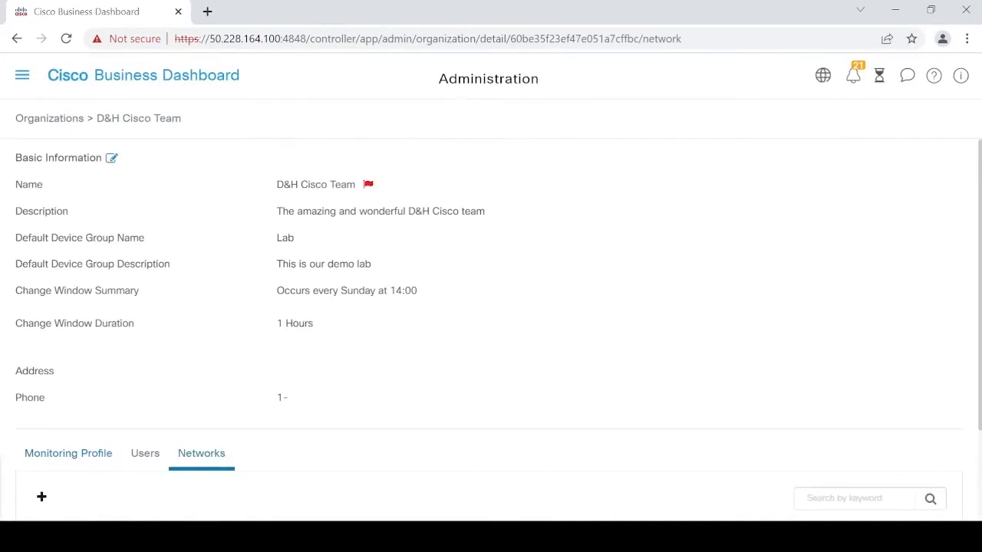
{"action": "scroll", "coordinate": [980, 311], "scroll_direction": "down", "scroll_amount": 3}
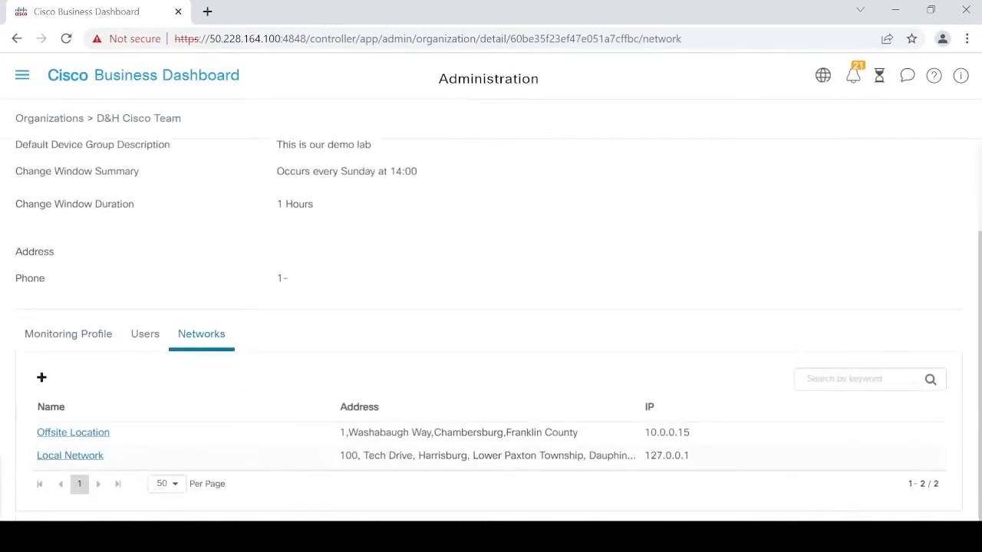